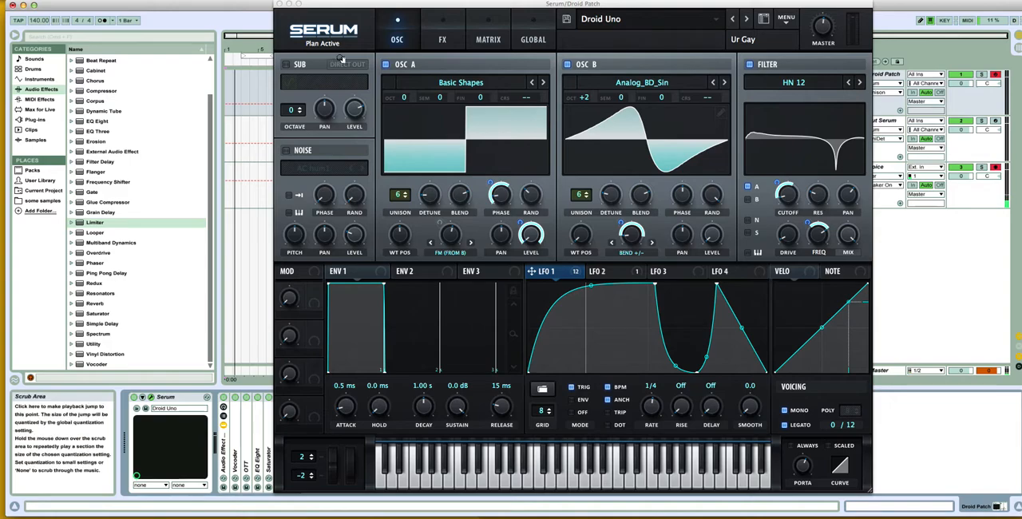
{"action": "left_click", "coordinate": [281, 23]}
{"action": "mouse_move", "coordinate": [347, 43]}
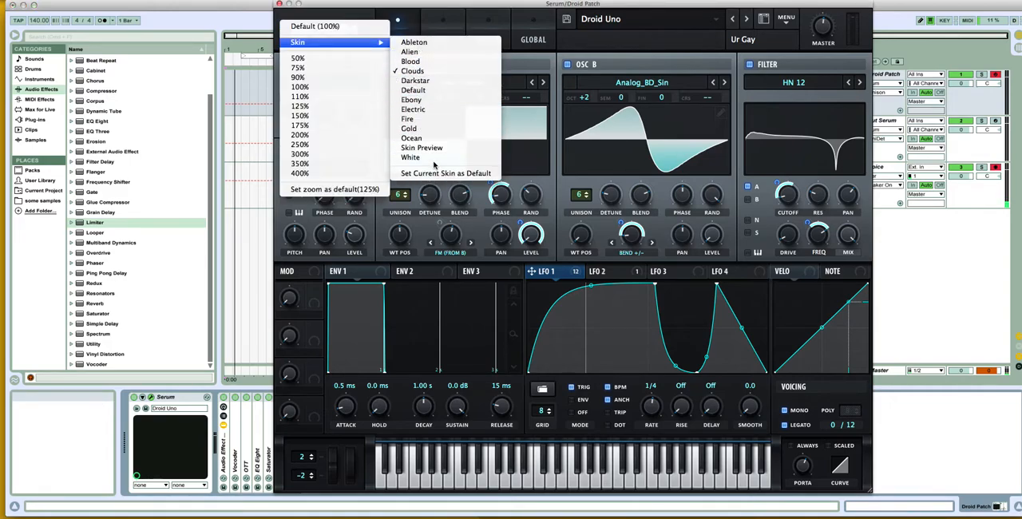
{"action": "left_click", "coordinate": [359, 14]}
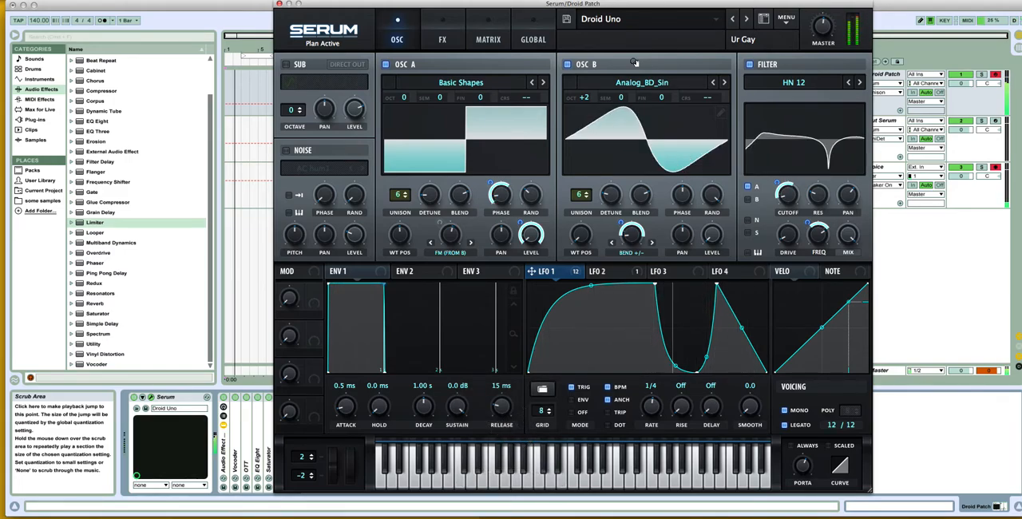
Step: Disarm the Droid Patch track, record-arm the Tut Serum track and select it to show its Serum window
{"action": "left_click", "coordinate": [995, 73]}
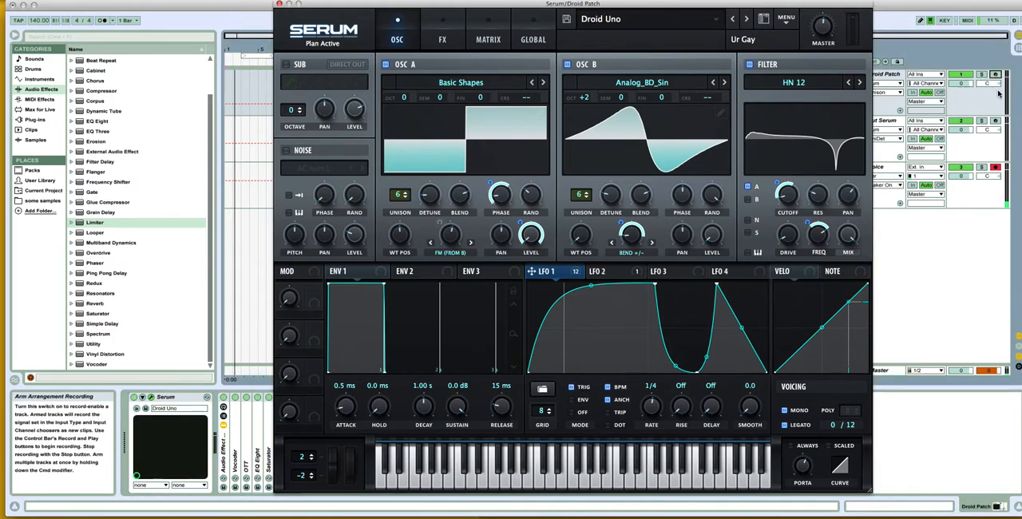
{"action": "left_click", "coordinate": [996, 119]}
{"action": "left_click", "coordinate": [887, 122]}
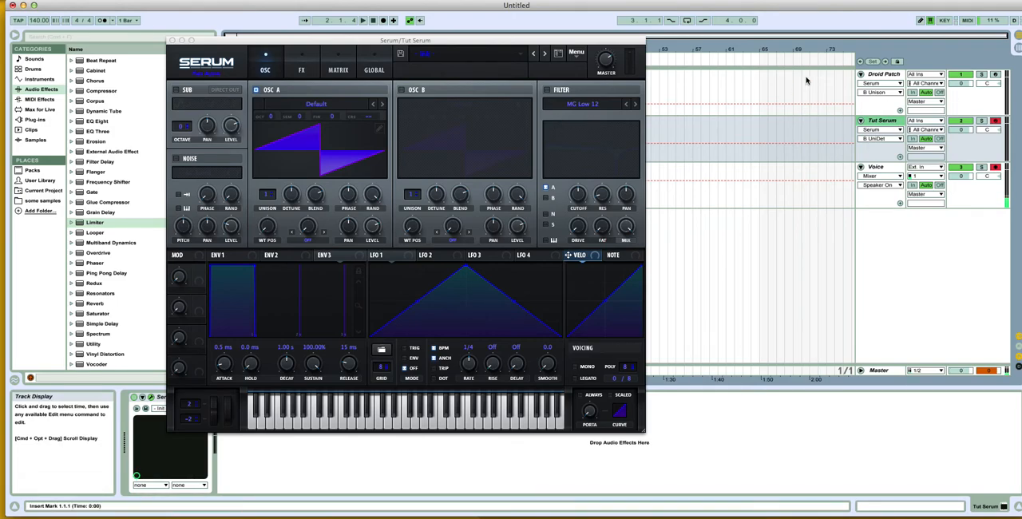
Step: Move the Droid Patch track's Serum window clear of the track list, and return to the Tut Serum track
{"action": "left_click", "coordinate": [902, 73]}
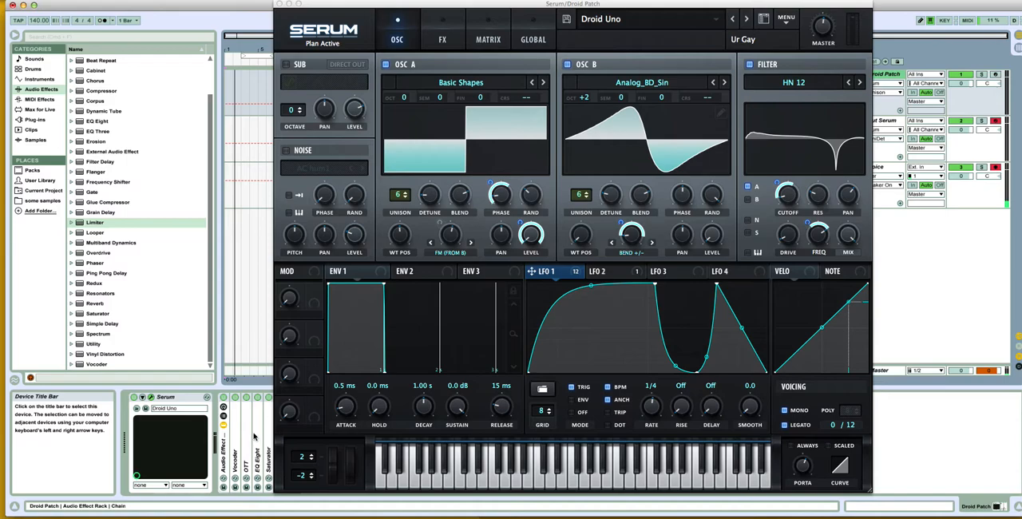
{"action": "left_click_drag", "start_coordinate": [349, 5], "coordinate": [418, 11]}
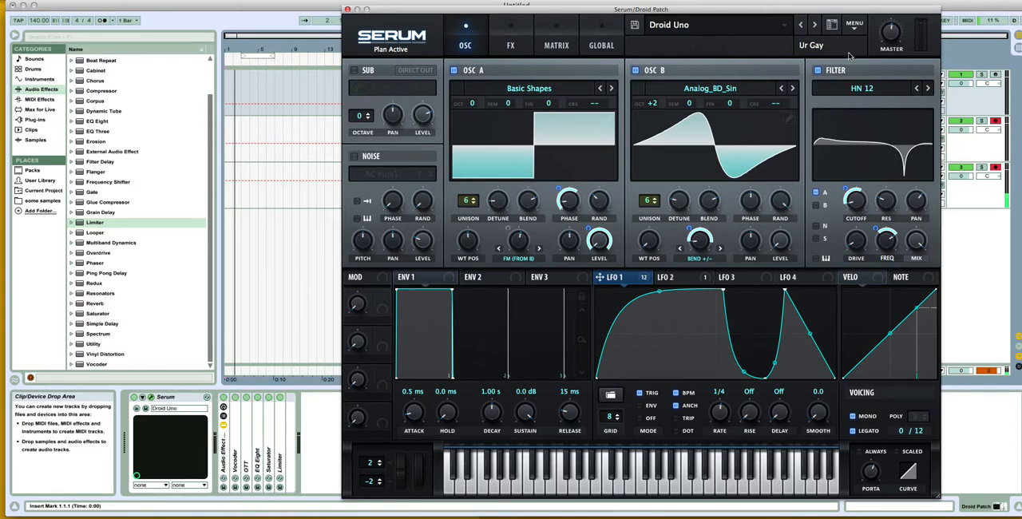
{"action": "left_click_drag", "start_coordinate": [848, 11], "coordinate": [590, 22]}
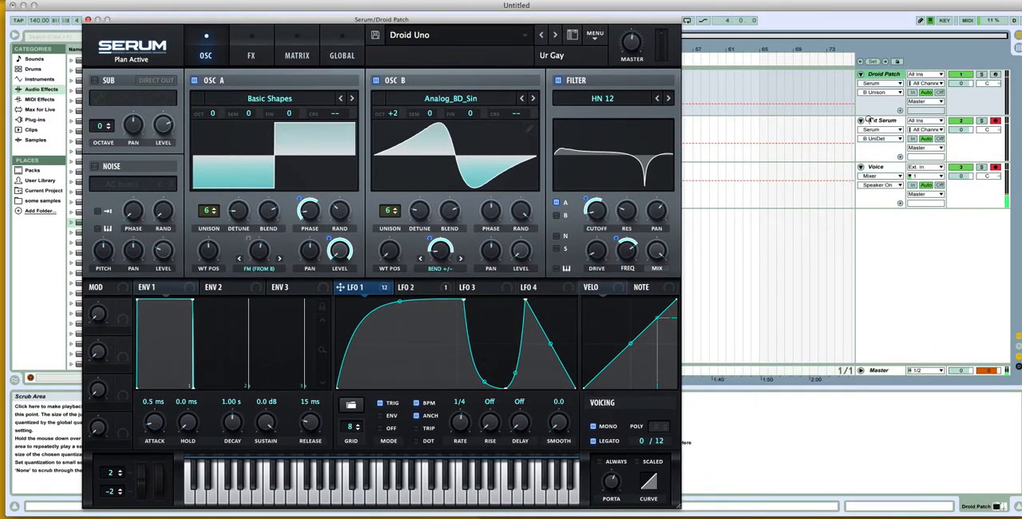
{"action": "left_click", "coordinate": [882, 120]}
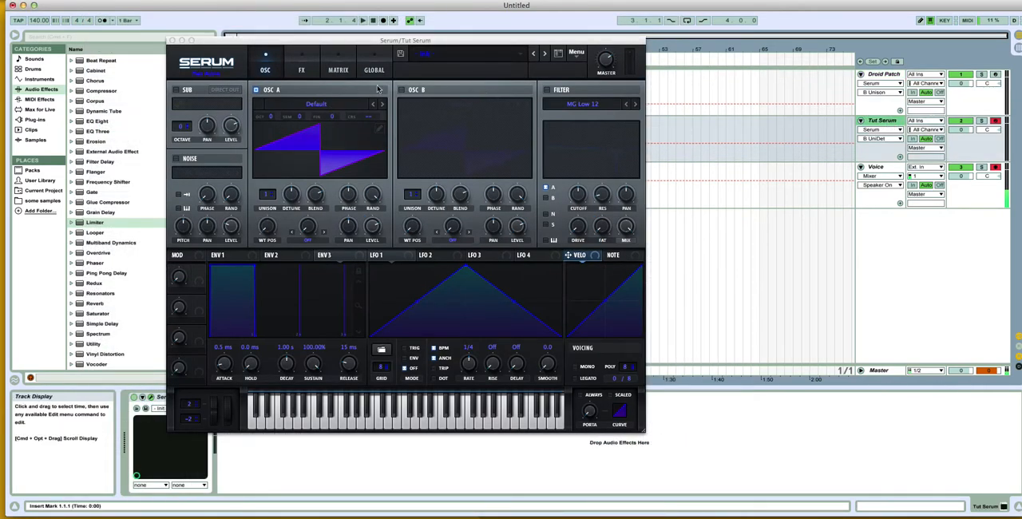
Step: Load the analog Basic Shapes wavetable into oscillator A and set its wavetable position to frame 4, the square wave
{"action": "left_click", "coordinate": [335, 103]}
{"action": "left_click", "coordinate": [335, 102]}
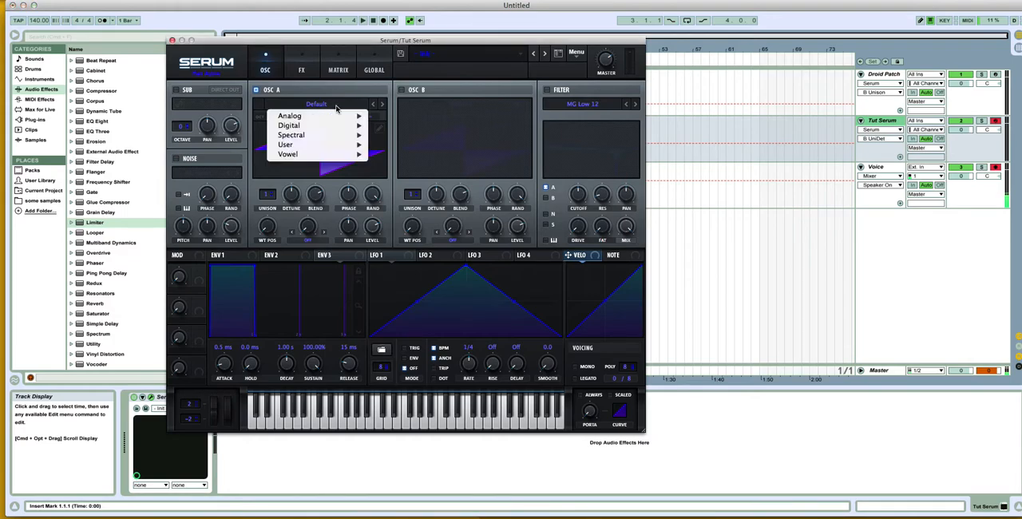
{"action": "mouse_move", "coordinate": [334, 120]}
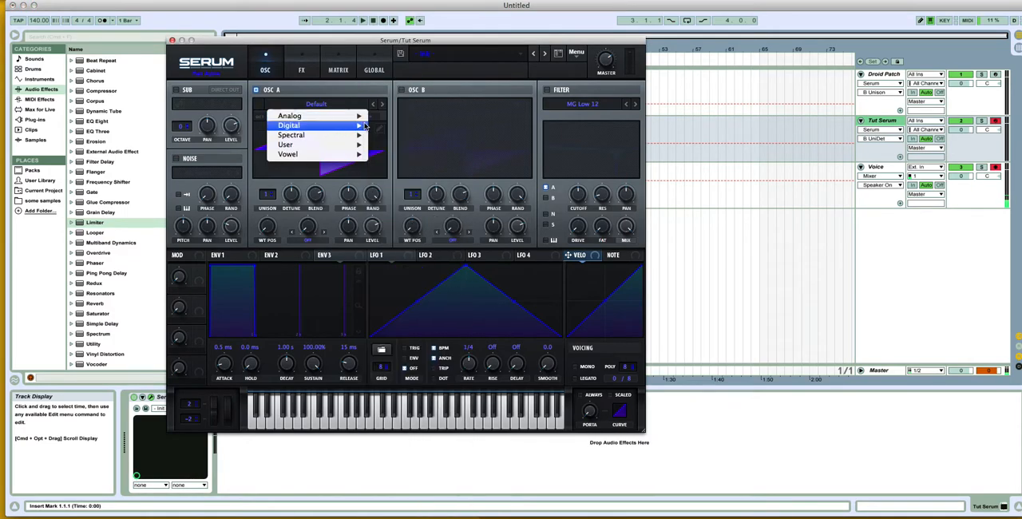
{"action": "left_click", "coordinate": [399, 160]}
{"action": "mouse_move", "coordinate": [272, 217]}
{"action": "left_mouse_down"}
{"action": "mouse_move", "coordinate": [277, 194]}
{"action": "mouse_move", "coordinate": [271, 212]}
{"action": "left_mouse_up"}
{"action": "left_click", "coordinate": [312, 154]}
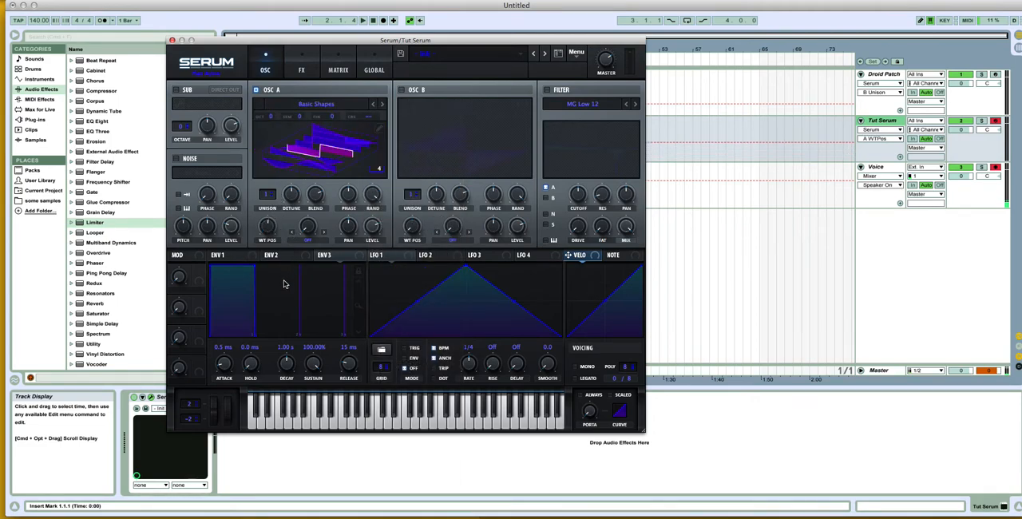
{"action": "left_click", "coordinate": [296, 159]}
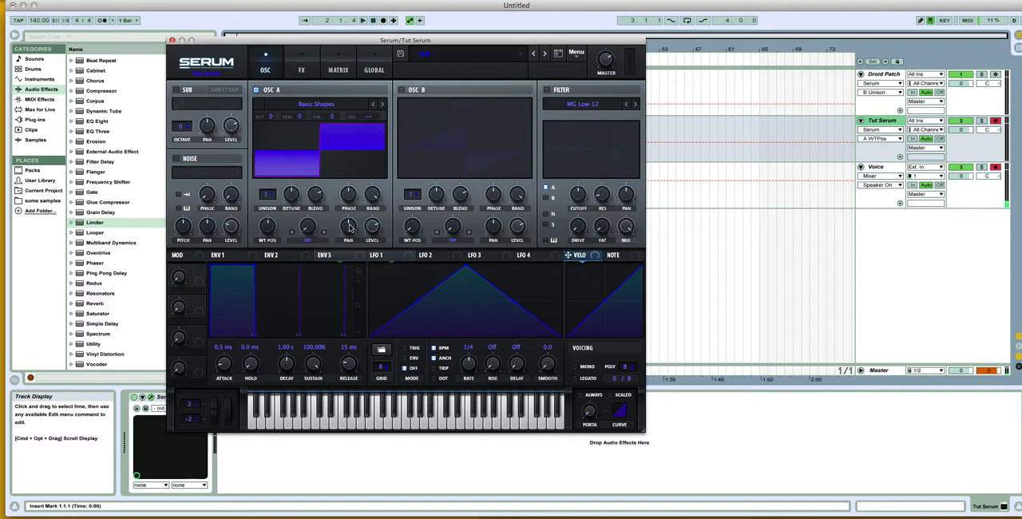
Step: Enable oscillator B, load the Analog_BD_Sin wavetable and set its octave to +2
{"action": "left_click", "coordinate": [401, 90]}
{"action": "left_click", "coordinate": [414, 104]}
{"action": "mouse_move", "coordinate": [463, 117]}
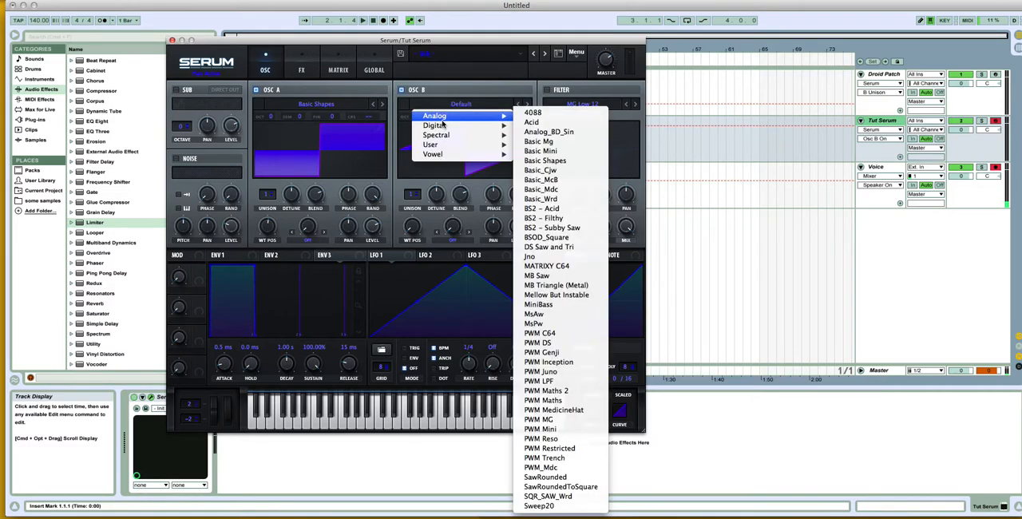
{"action": "left_click", "coordinate": [558, 132]}
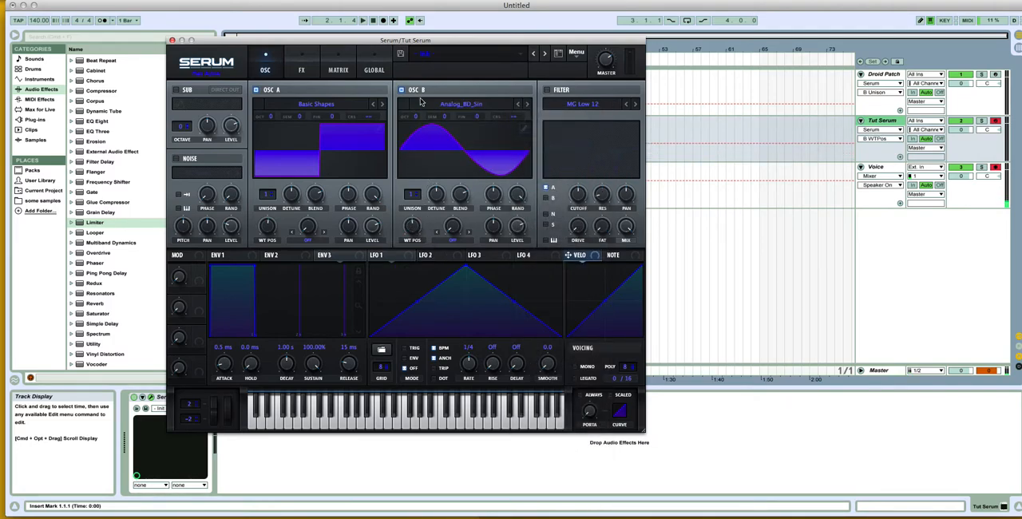
{"action": "left_click_drag", "start_coordinate": [417, 117], "coordinate": [427, 91]}
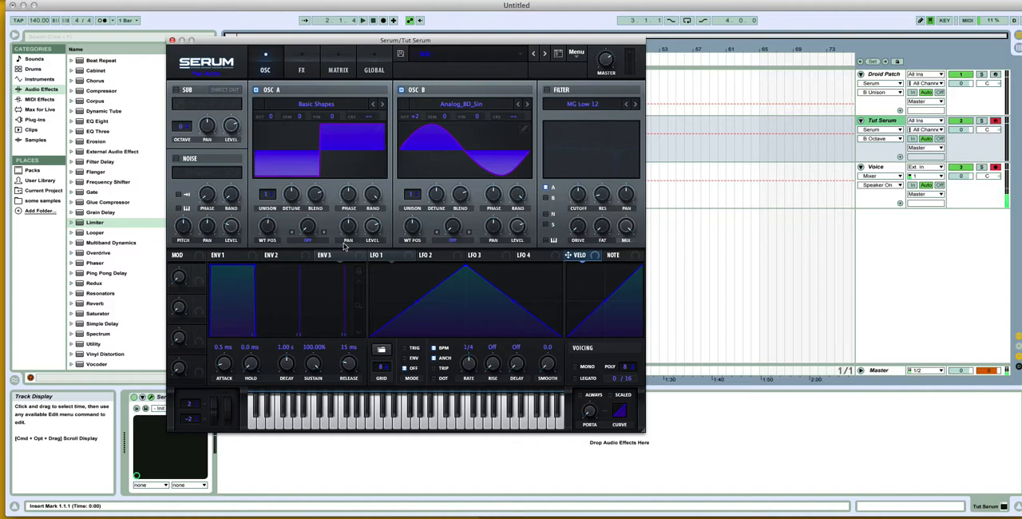
Step: Set oscillator A's warp mode to FM (from B)
{"action": "left_click", "coordinate": [308, 241]}
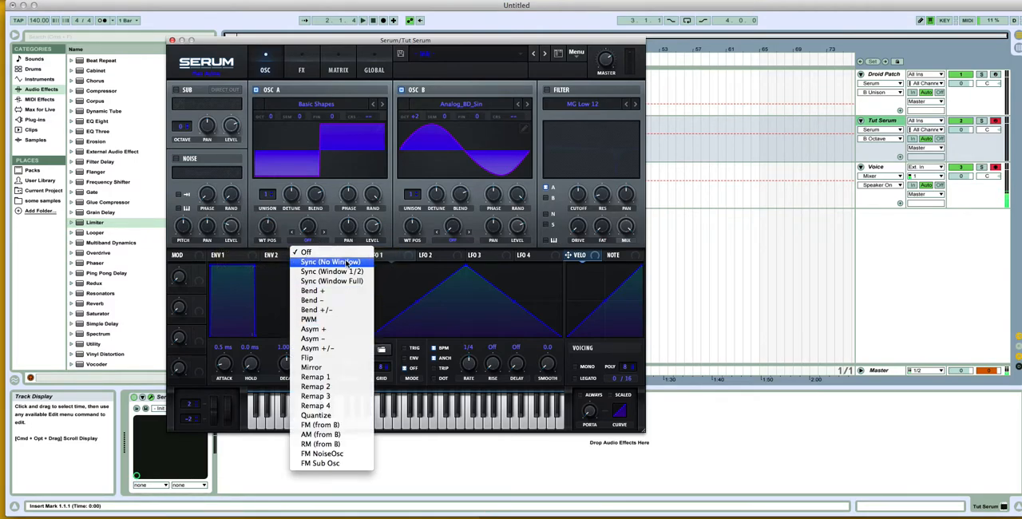
{"action": "left_click", "coordinate": [341, 427]}
{"action": "left_click", "coordinate": [317, 229]}
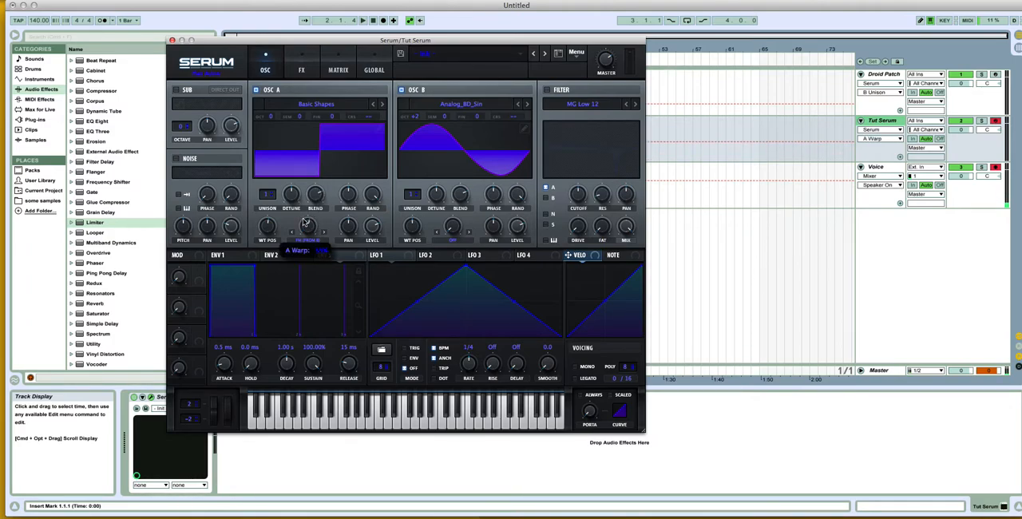
Step: Set the unison of oscillators A and B to 6 voices each
{"action": "left_click", "coordinate": [267, 195]}
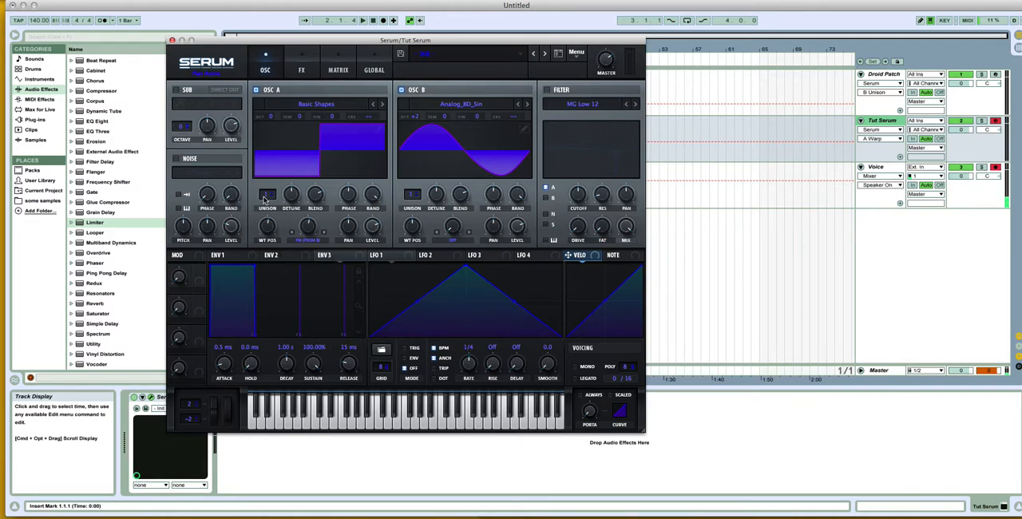
{"action": "left_click_drag", "start_coordinate": [276, 172], "coordinate": [275, 166]}
{"action": "left_click_drag", "start_coordinate": [410, 195], "coordinate": [411, 157]}
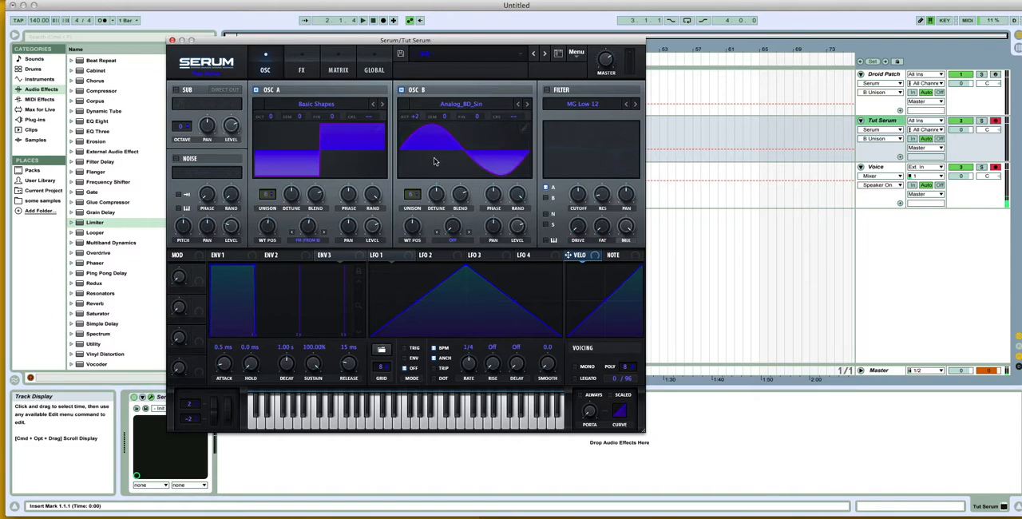
Step: Reduce the unison detune of oscillators A and B, fine-tuning oscillator A's amount
{"action": "left_click", "coordinate": [438, 206]}
{"action": "left_click", "coordinate": [296, 202]}
{"action": "left_click_drag", "start_coordinate": [296, 218], "coordinate": [295, 220]}
{"action": "left_click", "coordinate": [439, 199]}
{"action": "left_click", "coordinate": [295, 197]}
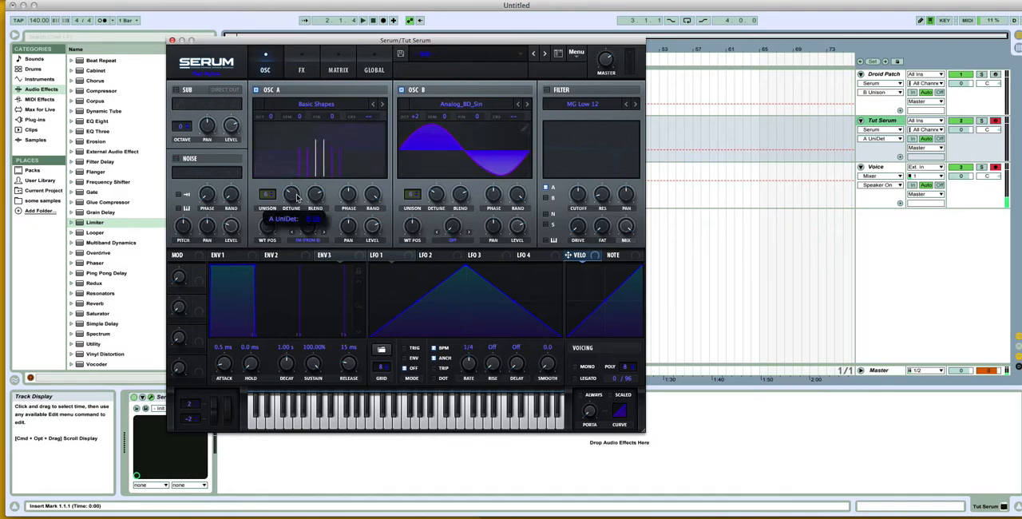
{"action": "left_click", "coordinate": [289, 198]}
{"action": "left_click", "coordinate": [293, 196]}
{"action": "left_click", "coordinate": [292, 199]}
{"action": "left_click", "coordinate": [292, 199]}
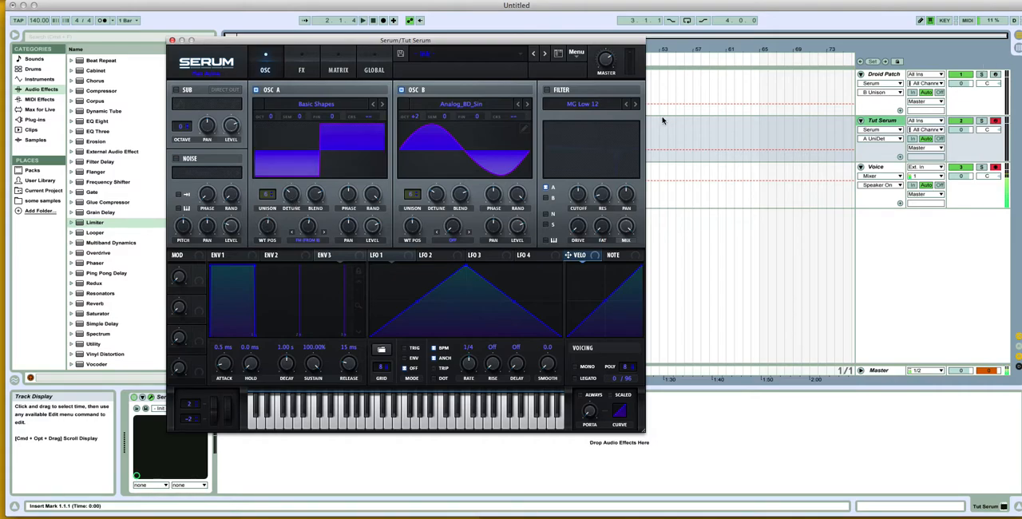
Step: Bow LFO 1's rising segment upward and turn oscillator B's level all the way down
{"action": "left_click", "coordinate": [496, 223]}
{"action": "left_click", "coordinate": [400, 257]}
{"action": "left_click_drag", "start_coordinate": [419, 301], "coordinate": [420, 276]}
{"action": "left_click", "coordinate": [515, 229]}
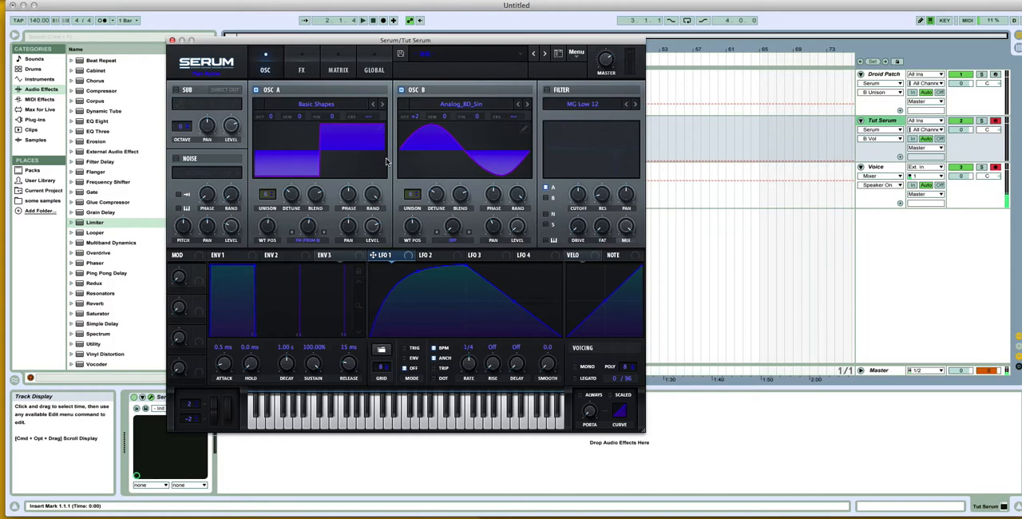
Step: Switch both oscillators' wavetable displays to 3D view and check oscillator A's FM warp amount
{"action": "left_click", "coordinate": [331, 162]}
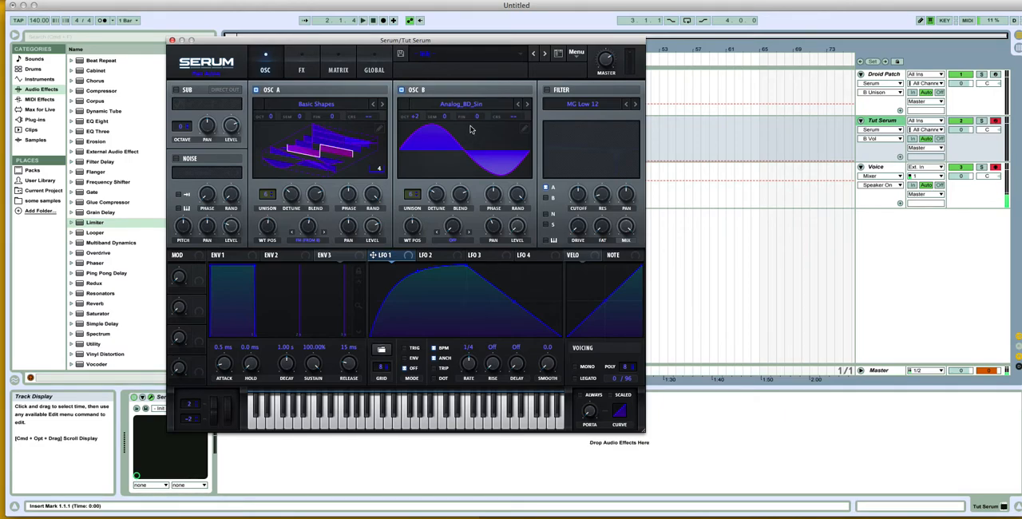
{"action": "left_click", "coordinate": [434, 154]}
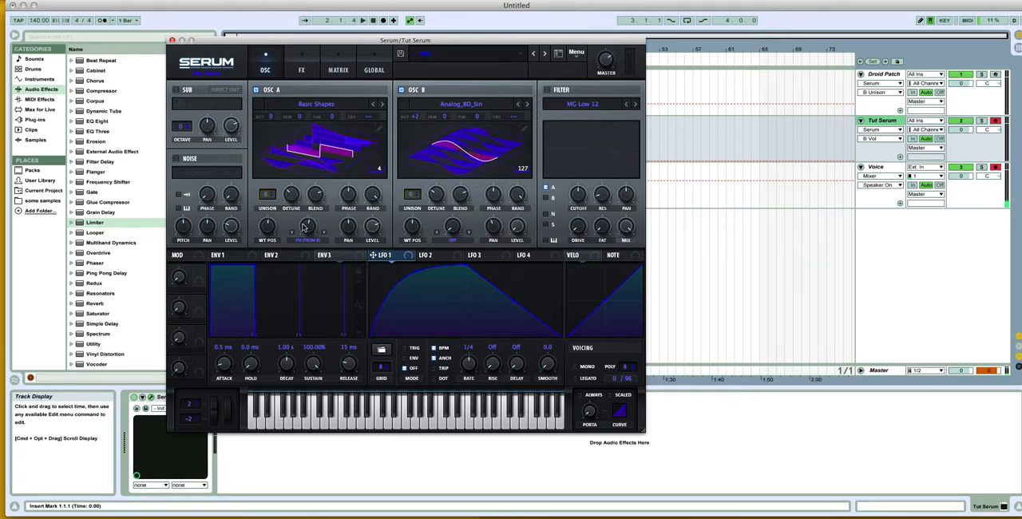
{"action": "left_click", "coordinate": [311, 230]}
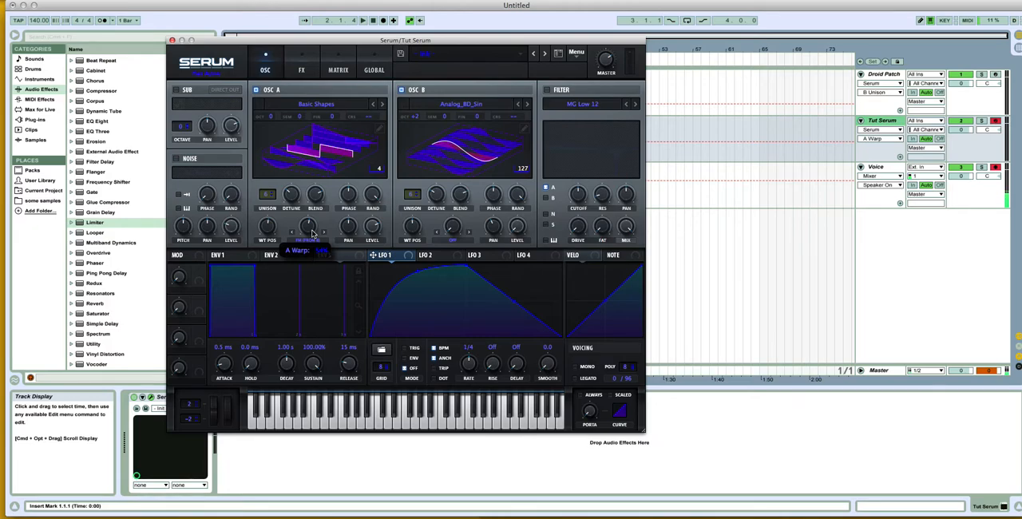
Step: Shift LFO 1's peak earlier, add a baseline point just past mid-cycle and curve the falling segment inward
{"action": "left_click_drag", "start_coordinate": [465, 267], "coordinate": [406, 266]}
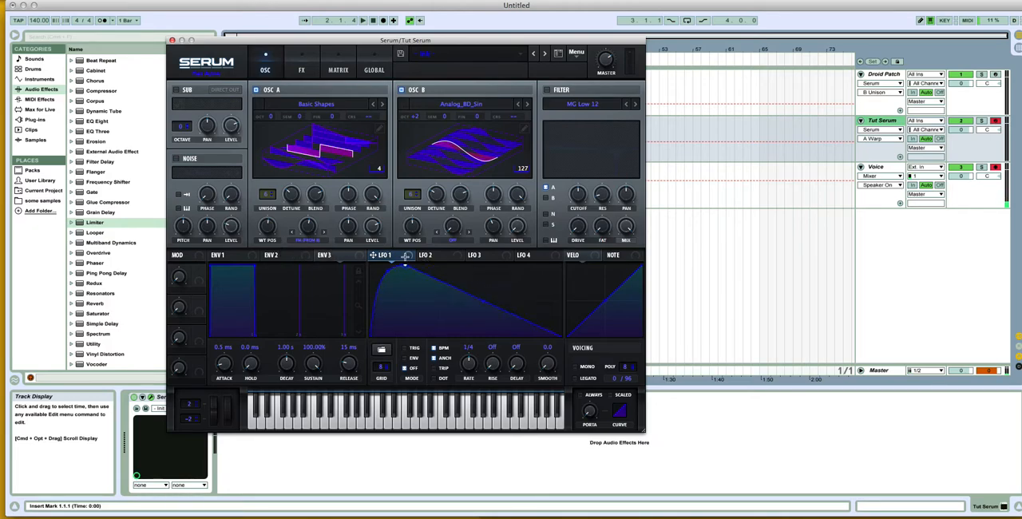
{"action": "left_click_drag", "start_coordinate": [452, 290], "coordinate": [484, 339]}
{"action": "left_click_drag", "start_coordinate": [447, 306], "coordinate": [443, 313]}
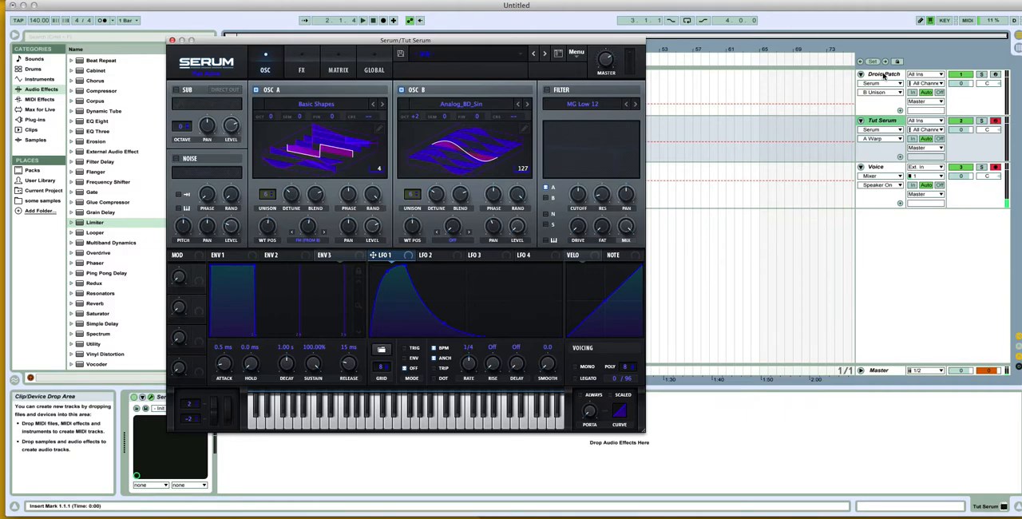
Step: Consult the Droid Patch's LFO 1, then move Tut Serum's LFO 1 peak back to mid-cycle and add a second curved peak
{"action": "left_click", "coordinate": [884, 76]}
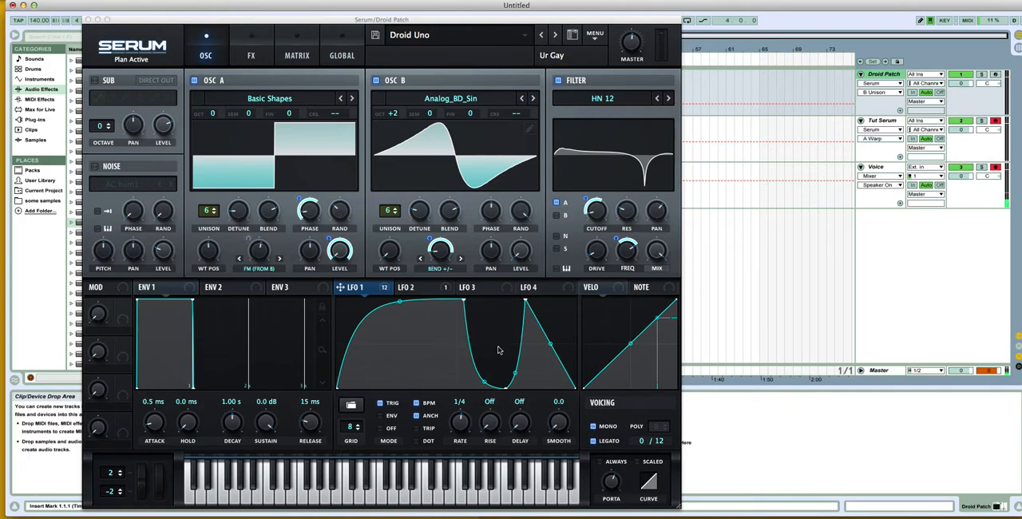
{"action": "left_click", "coordinate": [883, 121]}
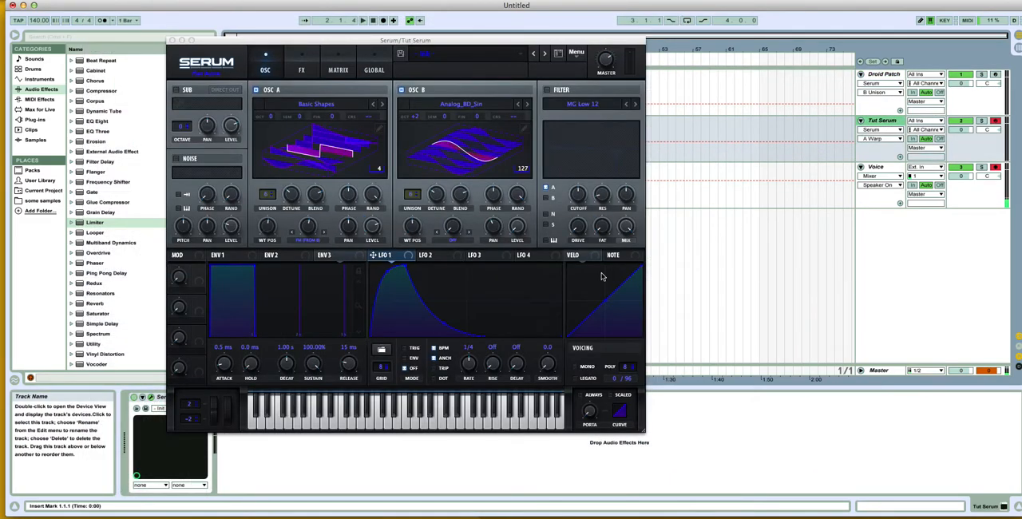
{"action": "left_click_drag", "start_coordinate": [403, 268], "coordinate": [466, 265]}
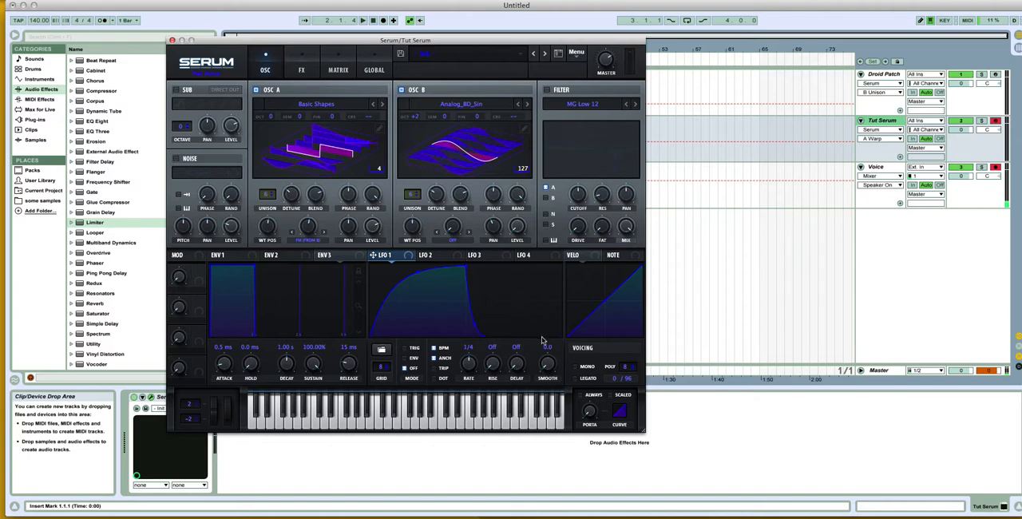
{"action": "left_click_drag", "start_coordinate": [521, 333], "coordinate": [538, 247]}
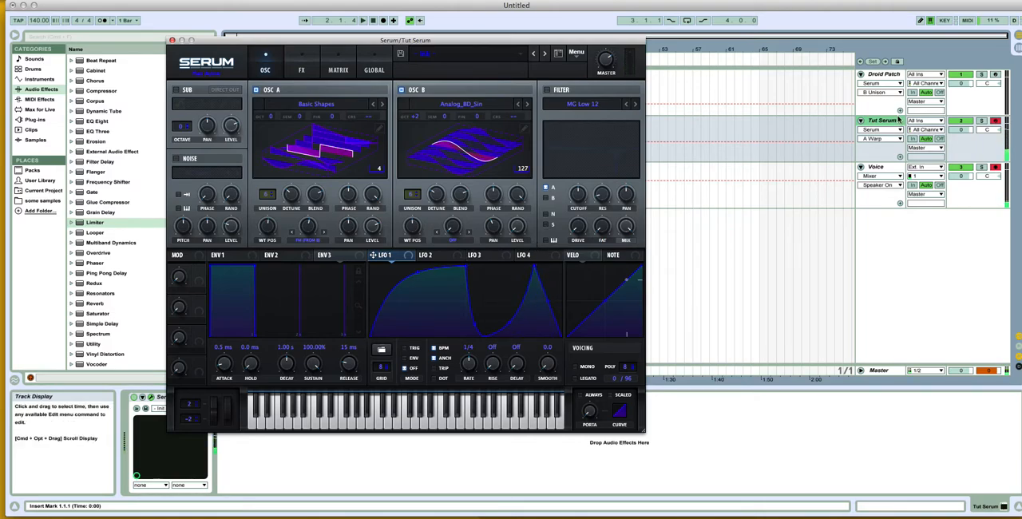
Step: Raise the system volume, assign LFO 1 to modulate oscillator A's level and audition the sound
{"action": "key", "text": "XF86AudioRaiseVolume"}
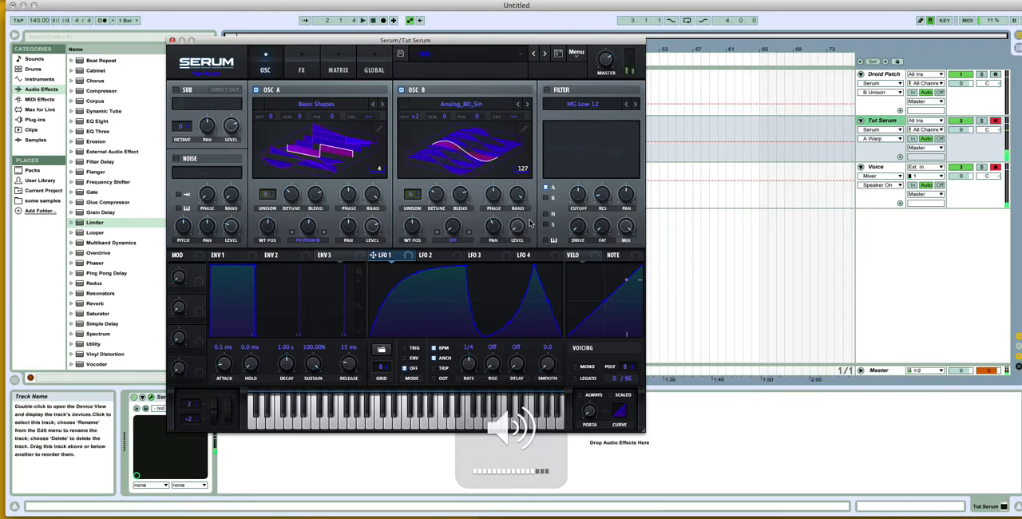
{"action": "left_click_drag", "start_coordinate": [406, 257], "coordinate": [373, 230]}
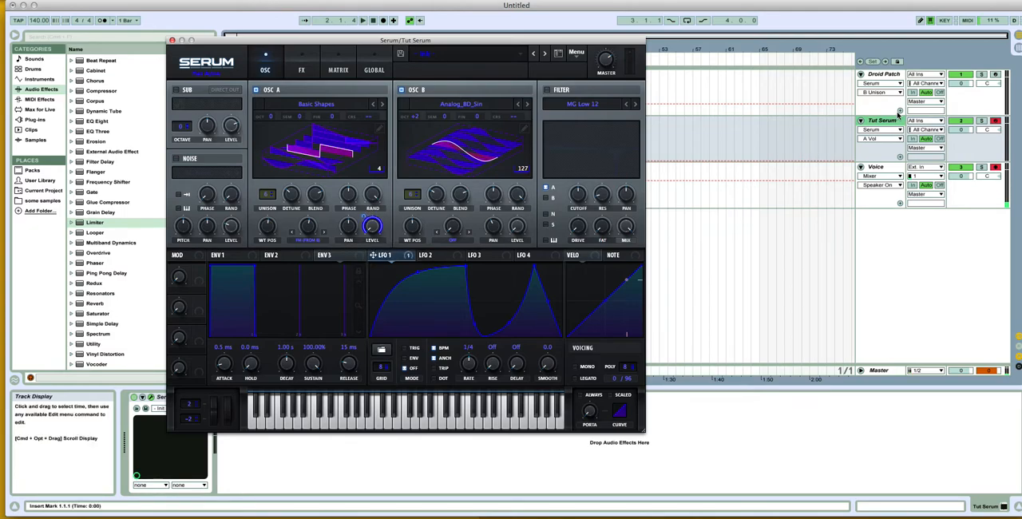
{"action": "key", "text": "XF86AudioMute"}
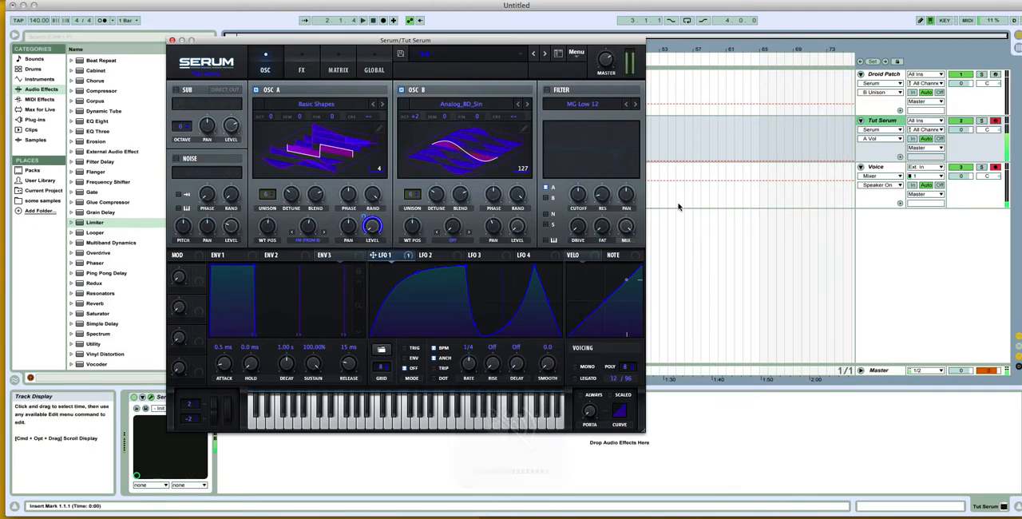
{"action": "key", "text": "XF86AudioMute"}
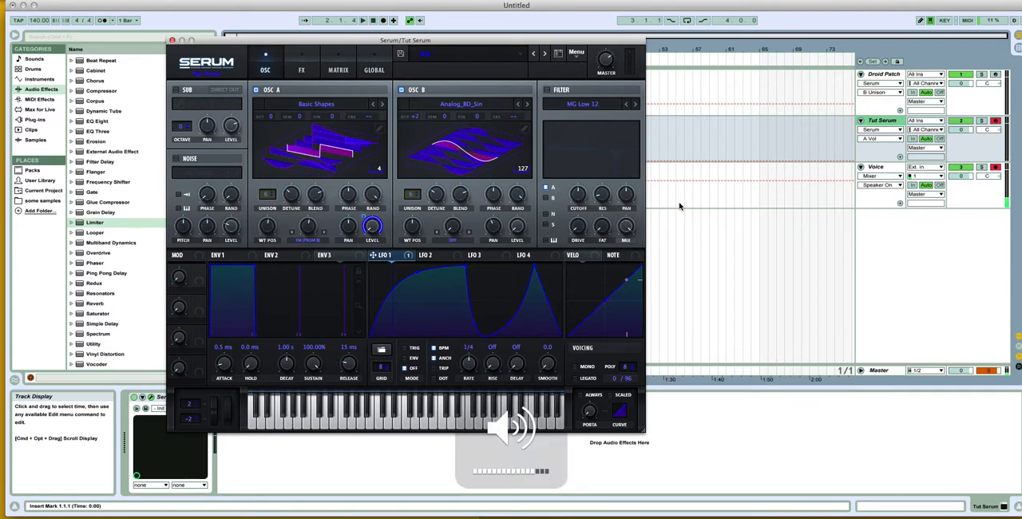
Step: Shift LFO 1's second peak slightly earlier, set LFO 1 to Trig mode while auditioning, and adjust the master volume
{"action": "left_click_drag", "start_coordinate": [534, 266], "coordinate": [526, 263]}
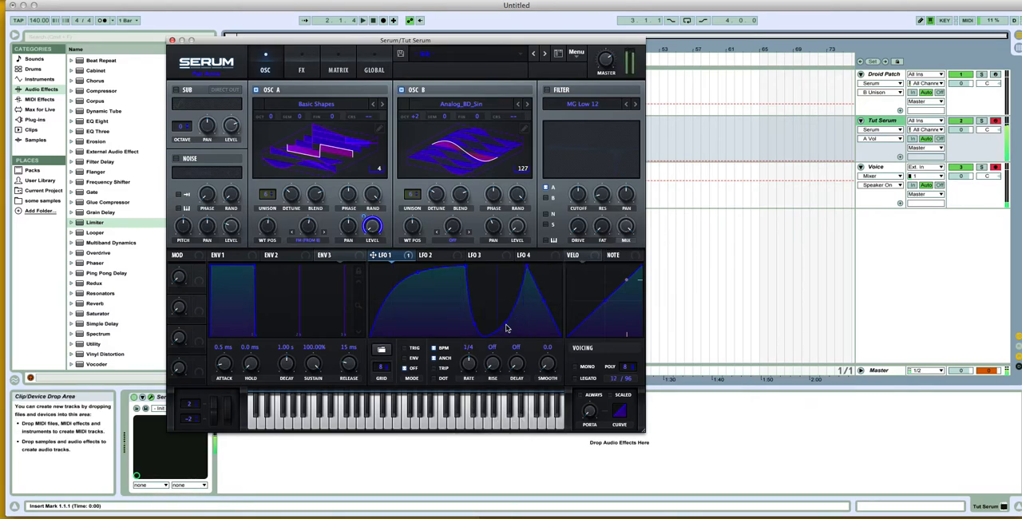
{"action": "key", "text": "XF86AudioMute"}
{"action": "key", "text": "XF86AudioMute"}
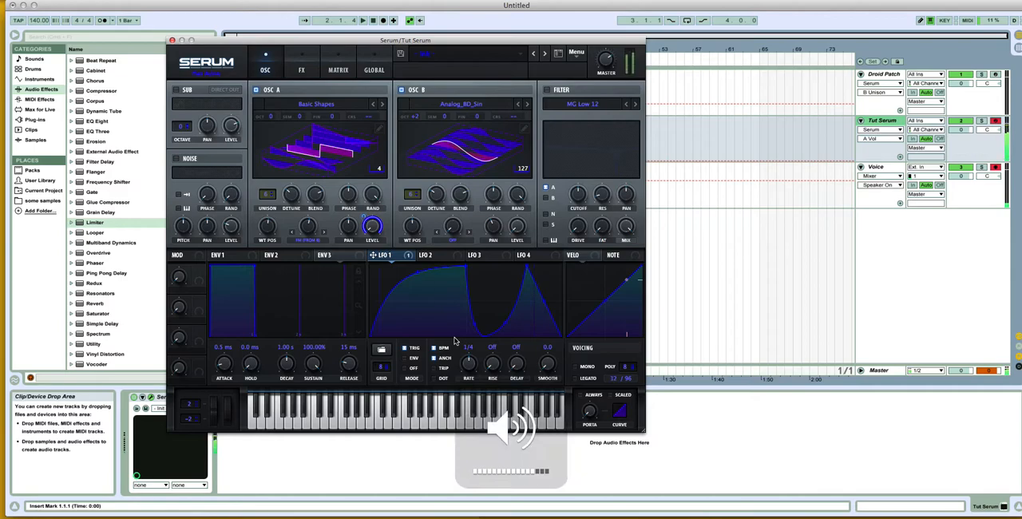
{"action": "key", "text": "XF86AudioMute"}
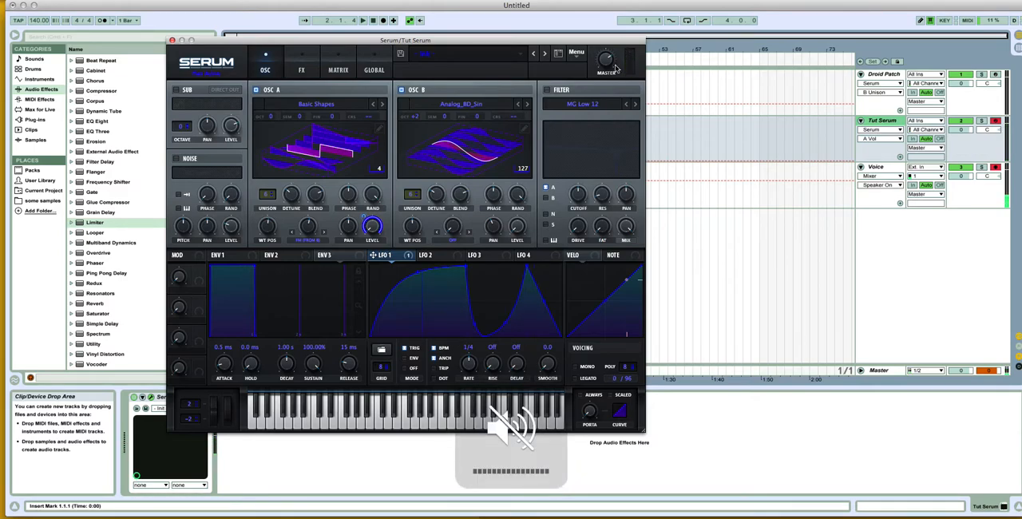
{"action": "left_click_drag", "start_coordinate": [613, 65], "coordinate": [612, 70]}
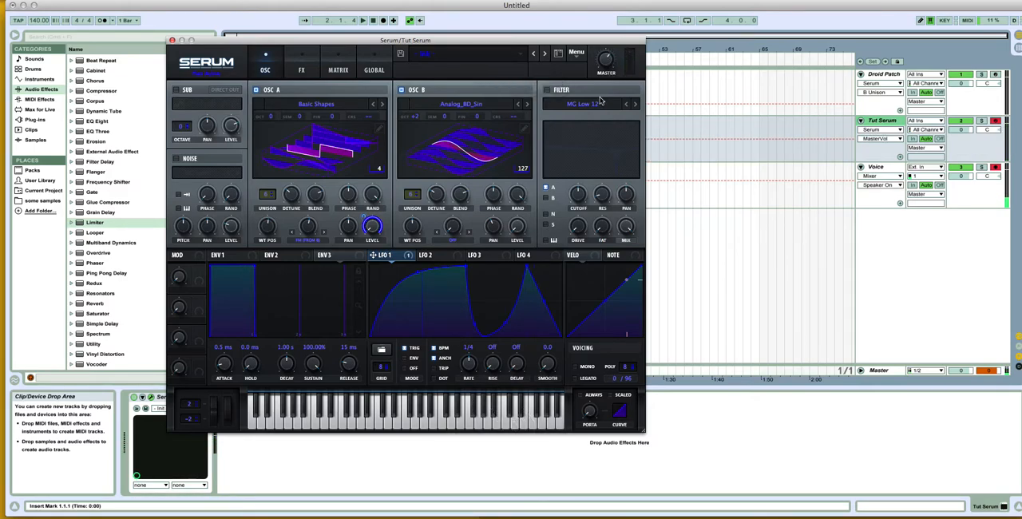
Step: Check the Droid Patch's filter type, then enable Tut Serum's filter and set it to HN 12 from the Multi types
{"action": "left_click", "coordinate": [789, 309]}
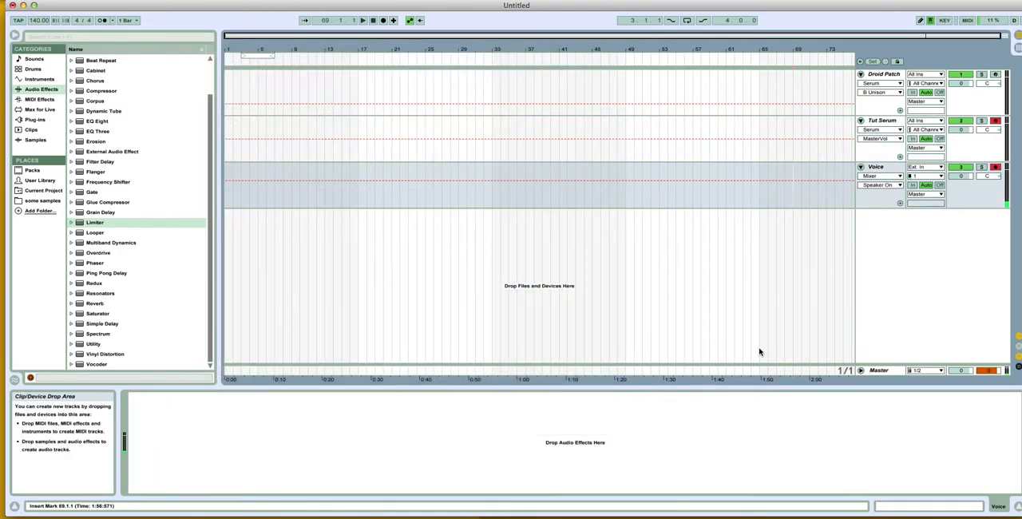
{"action": "left_click", "coordinate": [884, 123]}
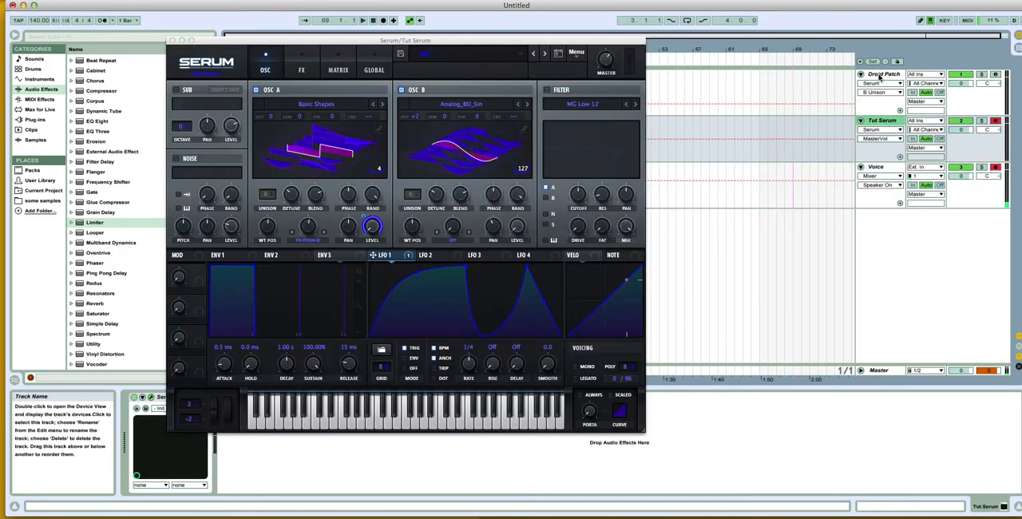
{"action": "left_click", "coordinate": [881, 77]}
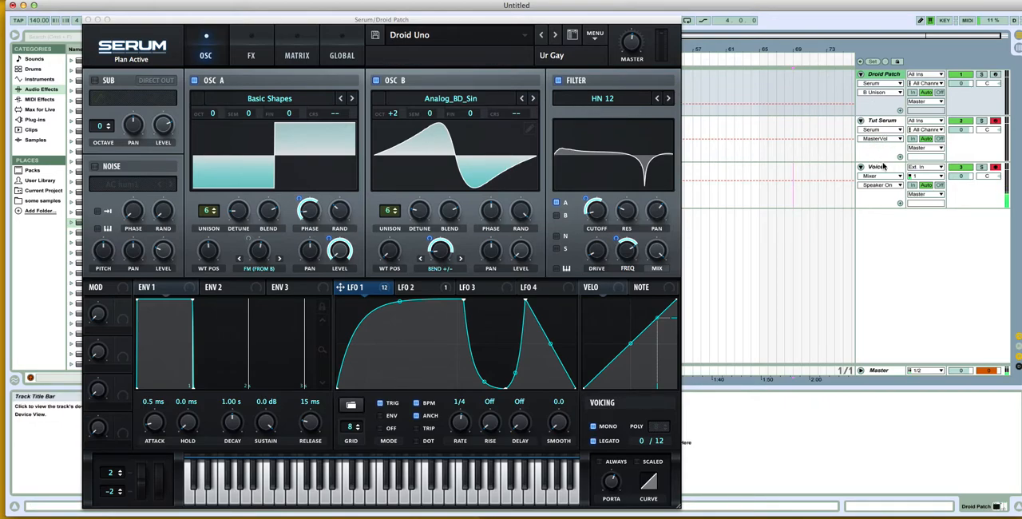
{"action": "left_click", "coordinate": [883, 166]}
{"action": "left_click", "coordinate": [885, 137]}
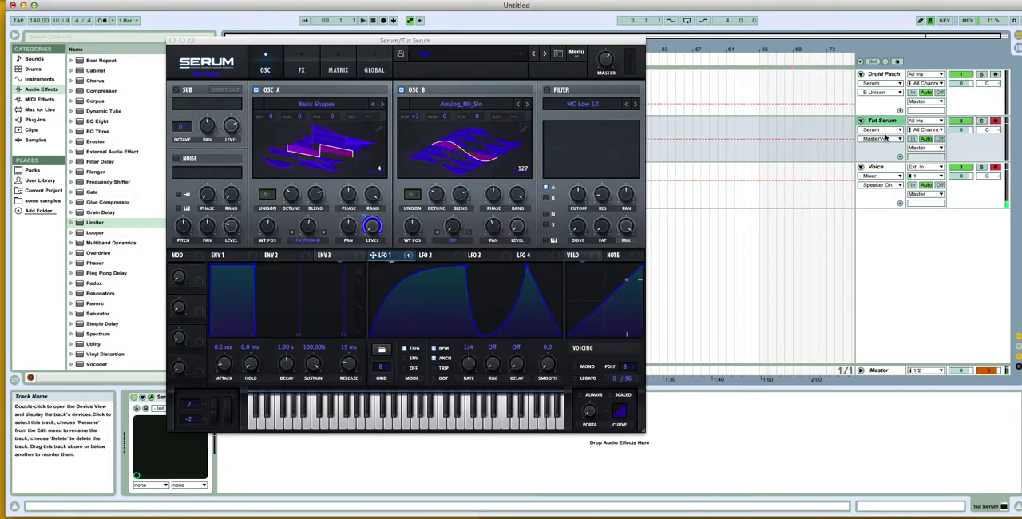
{"action": "left_click", "coordinate": [547, 89]}
{"action": "left_click", "coordinate": [581, 105]}
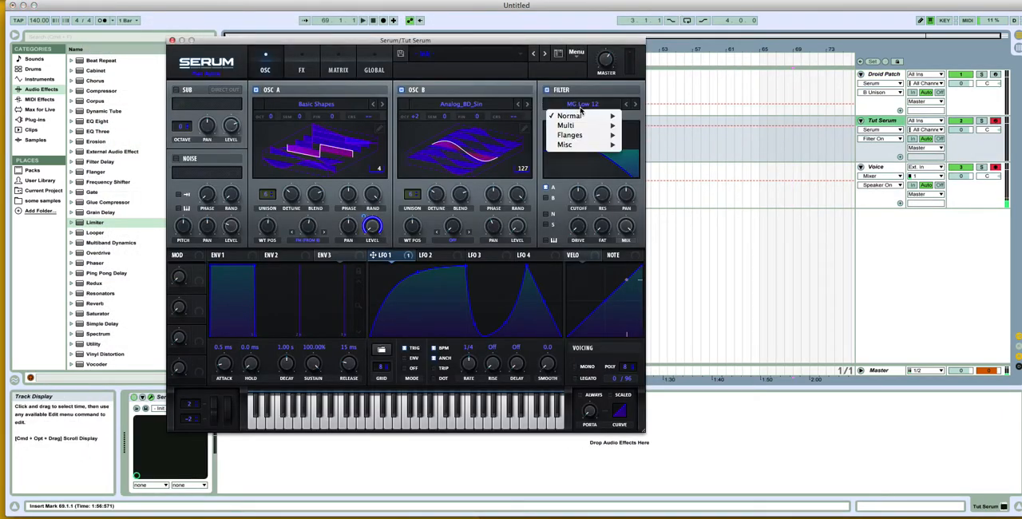
{"action": "mouse_move", "coordinate": [579, 136]}
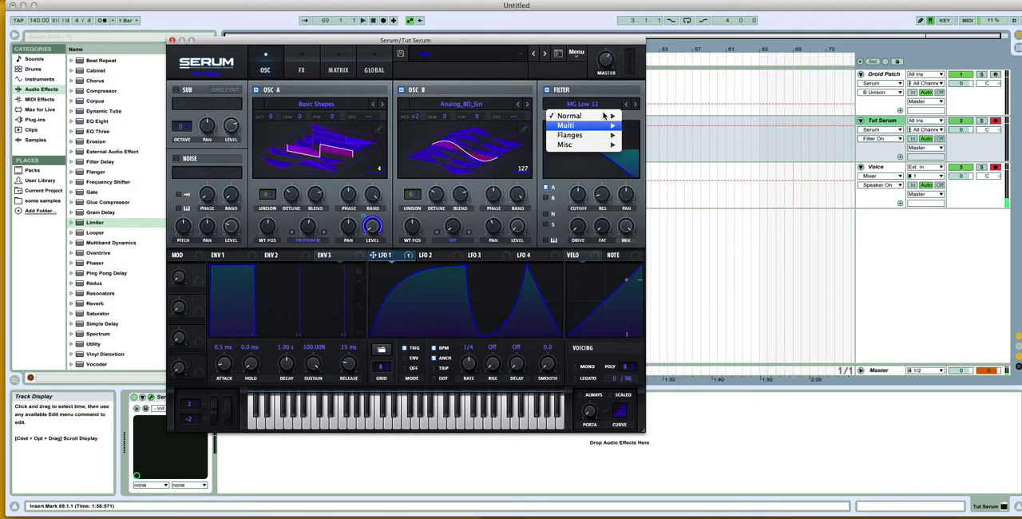
{"action": "mouse_move", "coordinate": [611, 126]}
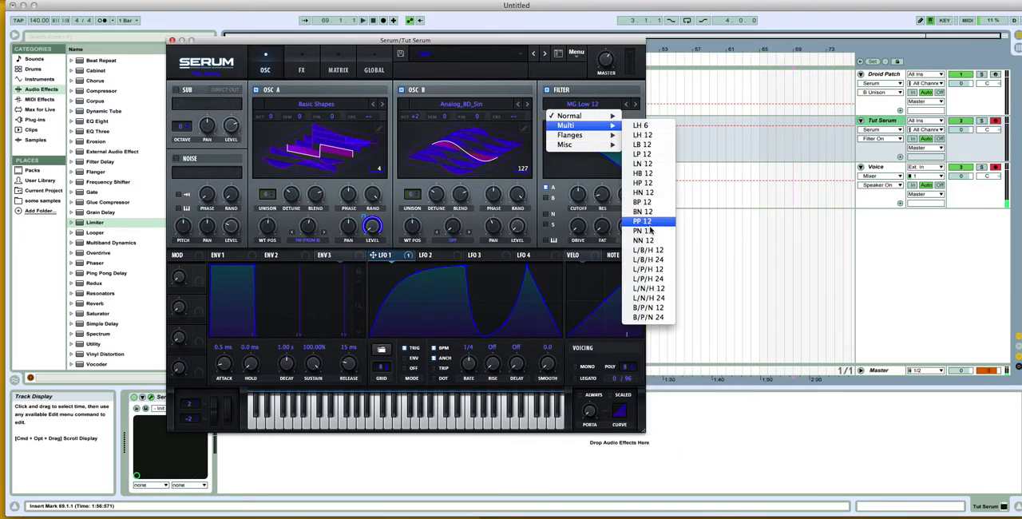
{"action": "left_click", "coordinate": [648, 194]}
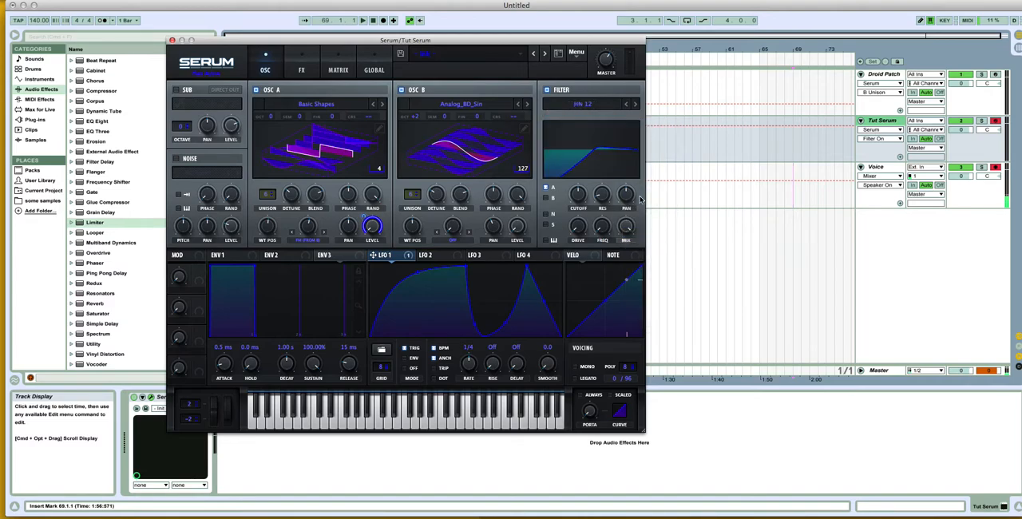
Step: Lower the filter cutoff in Tut Serum and assign LFO 1 to it, increasing the modulation depth with the Droid Patch as reference
{"action": "left_click_drag", "start_coordinate": [586, 198], "coordinate": [582, 221]}
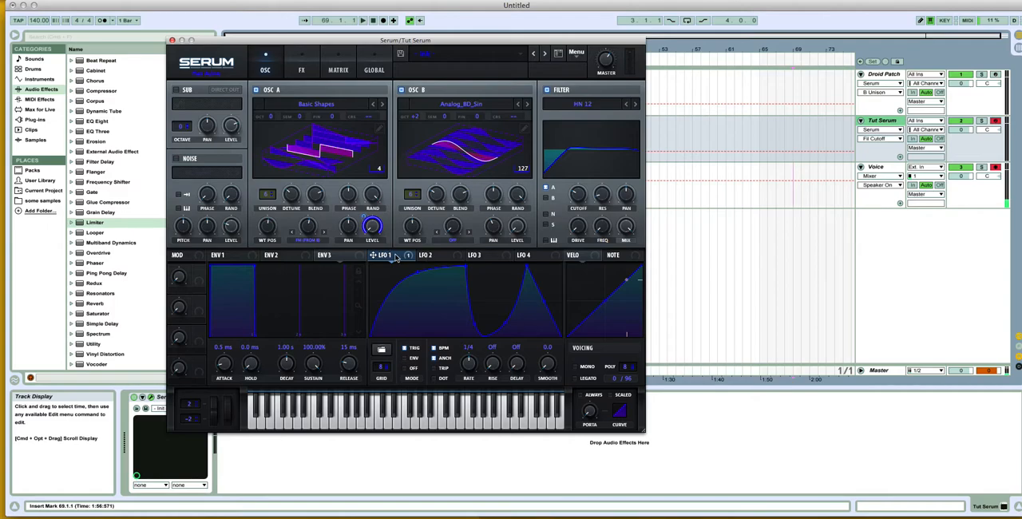
{"action": "left_click_drag", "start_coordinate": [376, 256], "coordinate": [572, 209]}
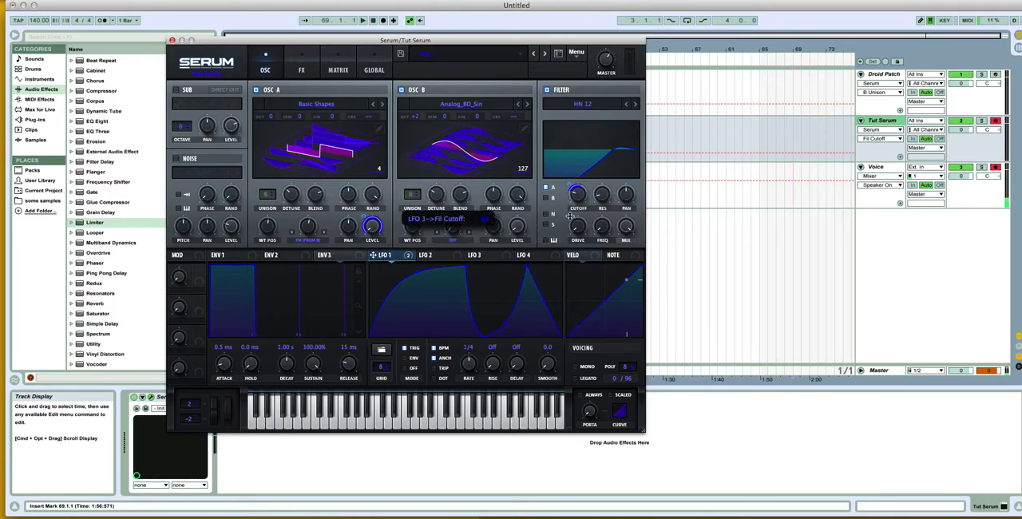
{"action": "left_click", "coordinate": [884, 74]}
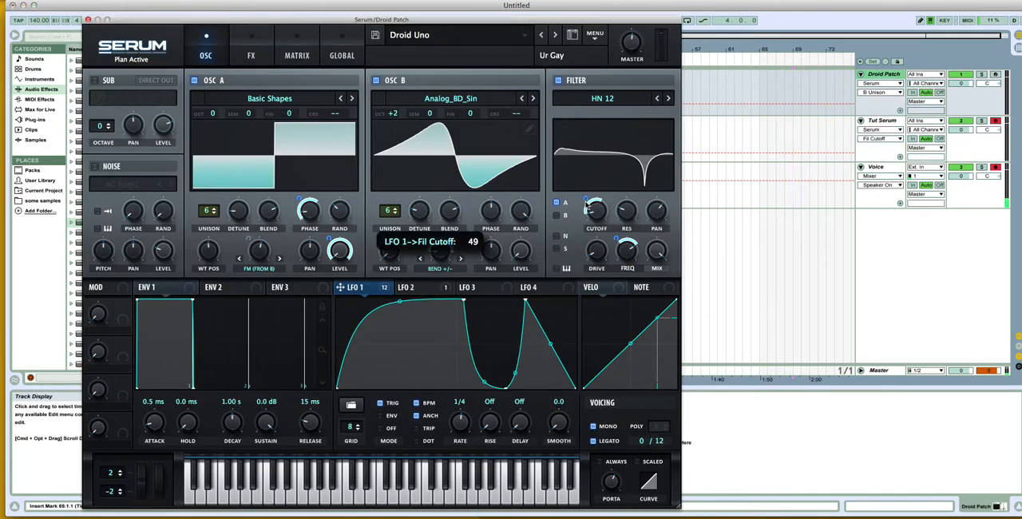
{"action": "left_click", "coordinate": [883, 121]}
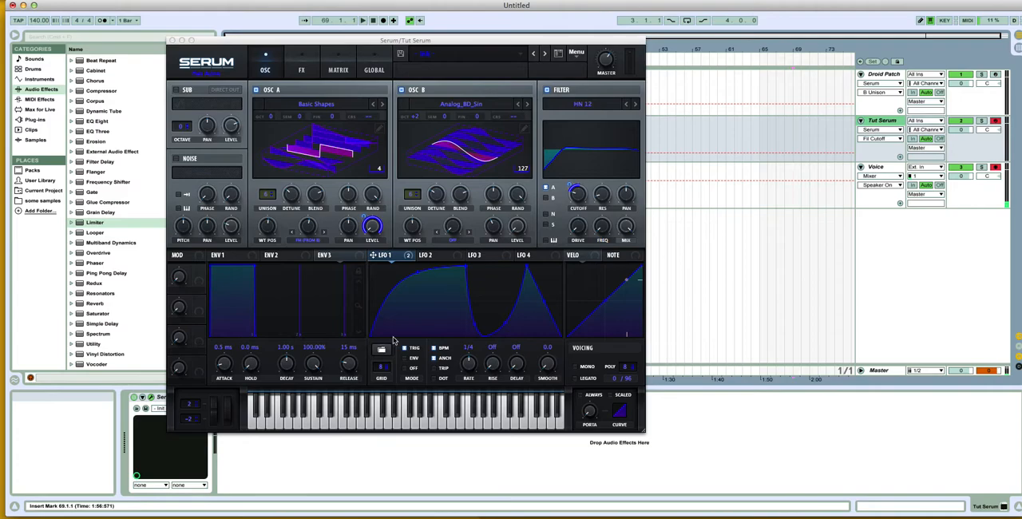
{"action": "mouse_move", "coordinate": [575, 194]}
{"action": "left_mouse_down"}
{"action": "mouse_move", "coordinate": [578, 211]}
{"action": "mouse_move", "coordinate": [574, 177]}
{"action": "left_mouse_up"}
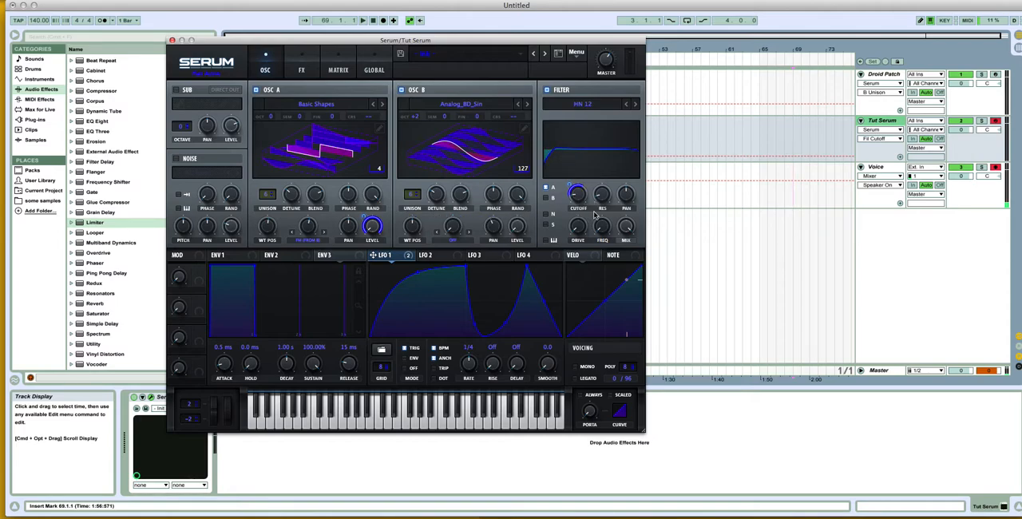
Step: Adjust the filter's resonance, raise its Freq to match the Droid Patch's notch, and assign LFO 1 to Freq
{"action": "left_click_drag", "start_coordinate": [606, 199], "coordinate": [606, 199]}
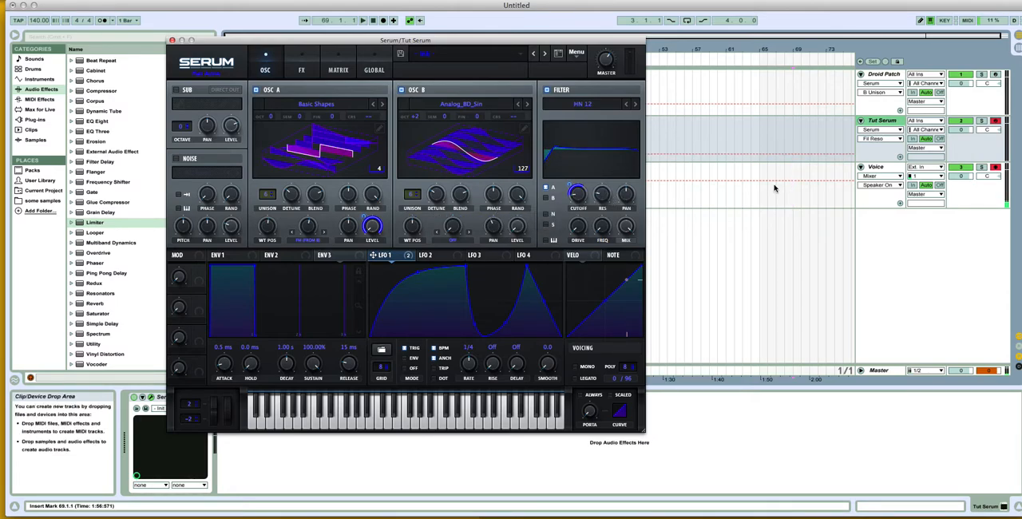
{"action": "left_click_drag", "start_coordinate": [608, 230], "coordinate": [618, 164]}
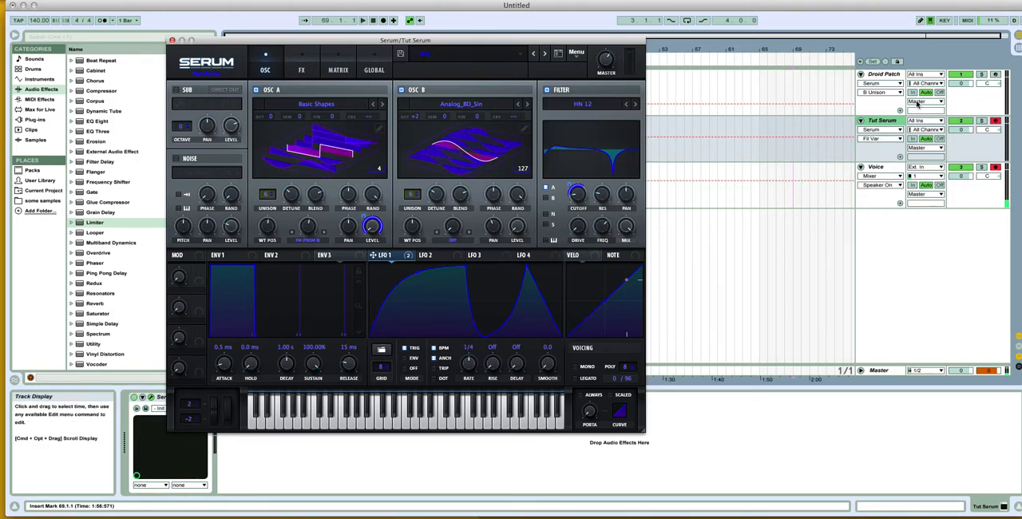
{"action": "left_click", "coordinate": [882, 76]}
{"action": "left_click", "coordinate": [893, 130]}
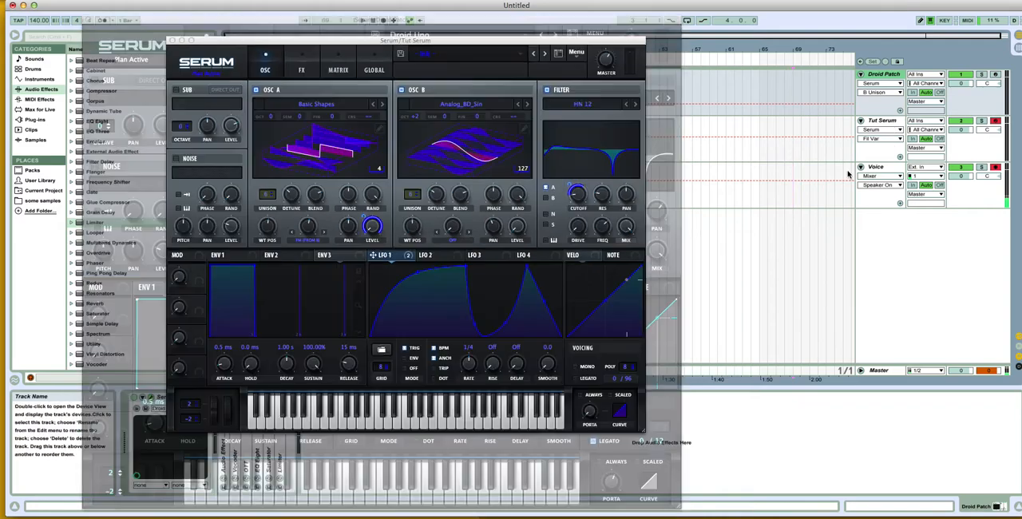
{"action": "left_click", "coordinate": [872, 94]}
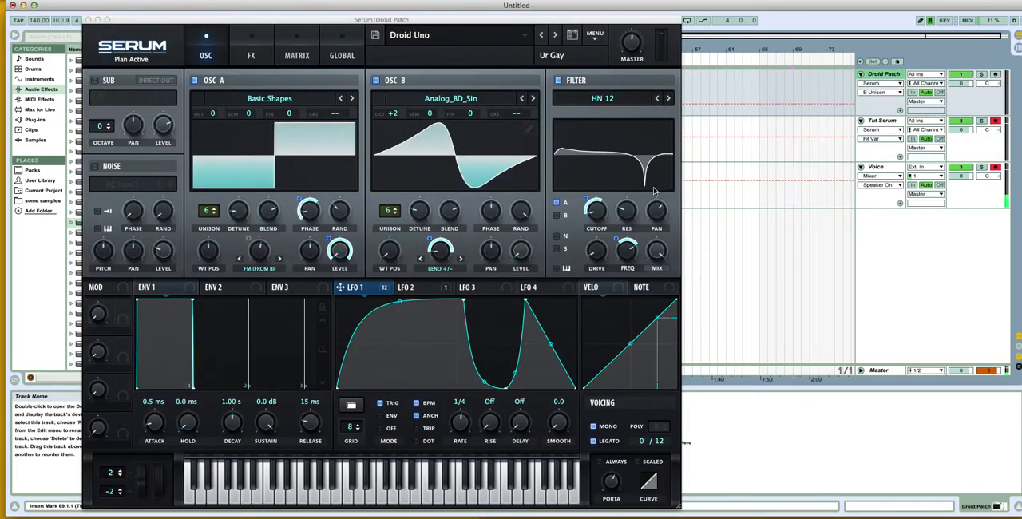
{"action": "left_click_drag", "start_coordinate": [616, 239], "coordinate": [618, 236]}
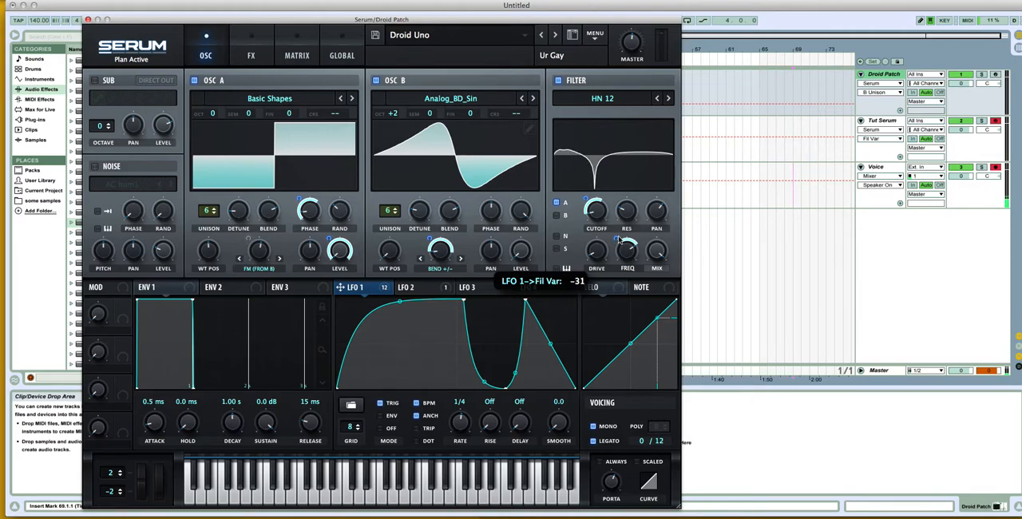
{"action": "left_click", "coordinate": [892, 121]}
{"action": "left_click_drag", "start_coordinate": [375, 255], "coordinate": [601, 225]}
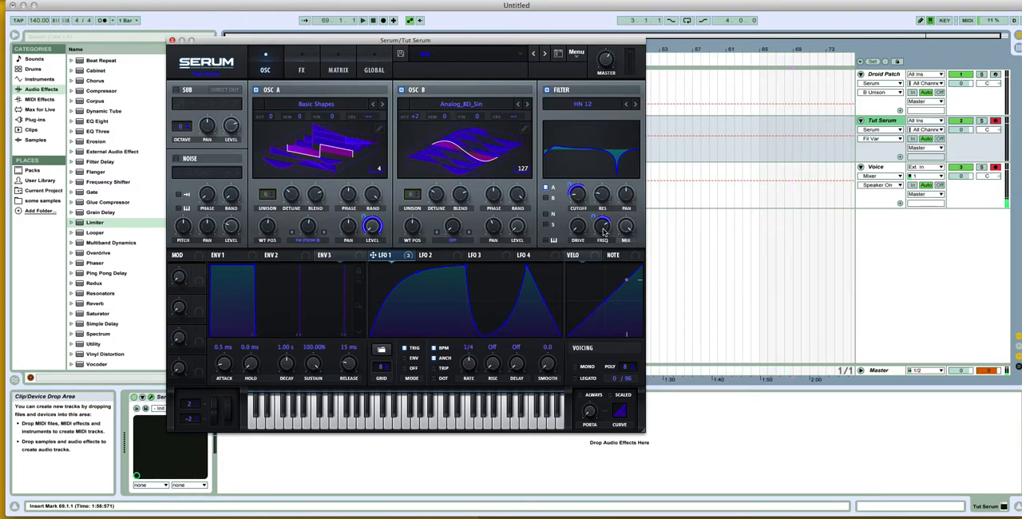
Step: Enable Mono and Legato voicing in Tut Serum and check the portamento time and upper pitch-bend range
{"action": "left_click", "coordinate": [587, 368]}
{"action": "left_click", "coordinate": [580, 380]}
{"action": "left_click", "coordinate": [591, 411]}
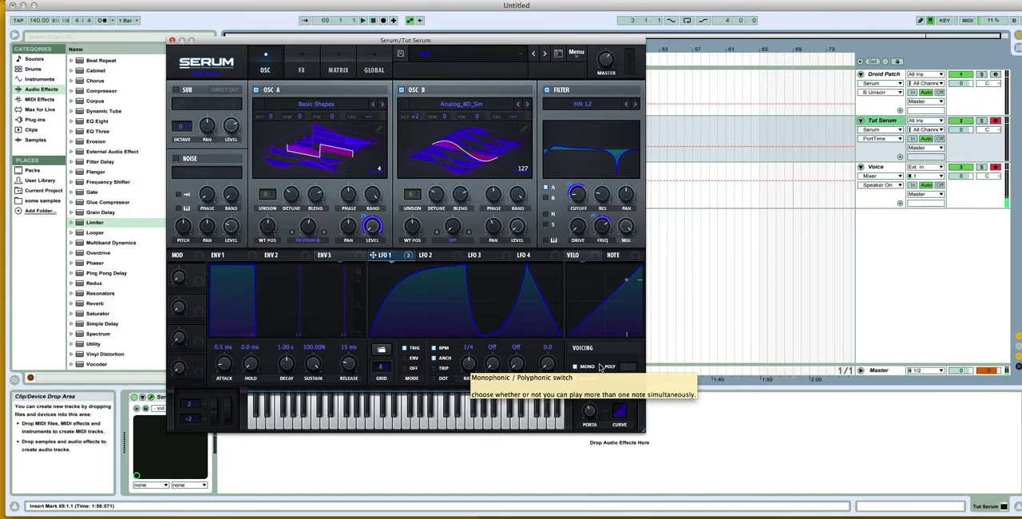
{"action": "left_click", "coordinate": [188, 408]}
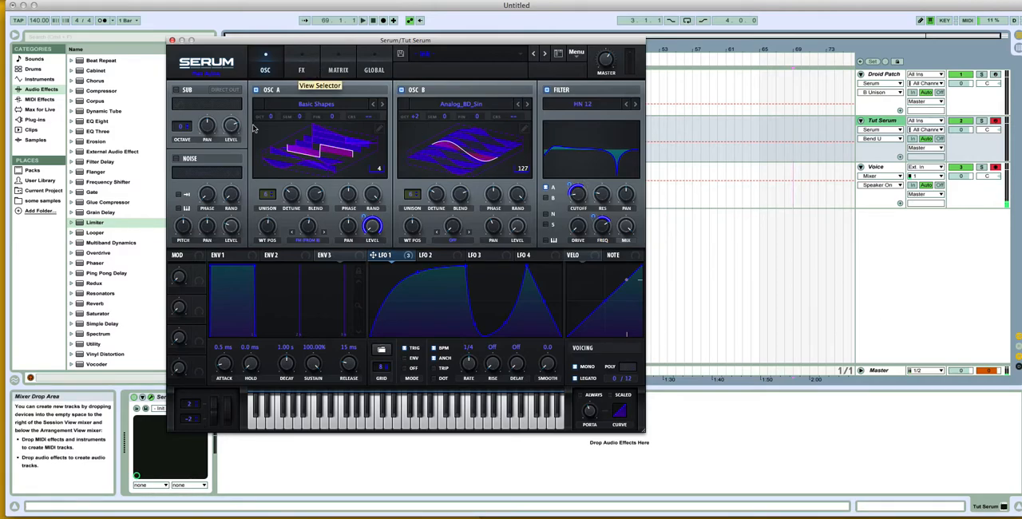
Step: Enable the noise oscillator, assign LFO 1 to its level and switch the noise oscillator off again
{"action": "left_click", "coordinate": [177, 158]}
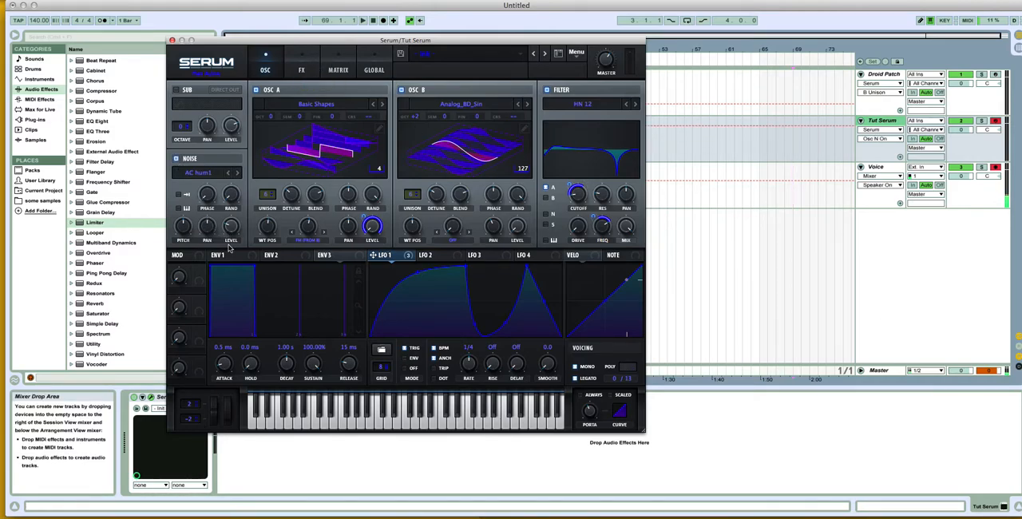
{"action": "left_click_drag", "start_coordinate": [383, 254], "coordinate": [229, 231]}
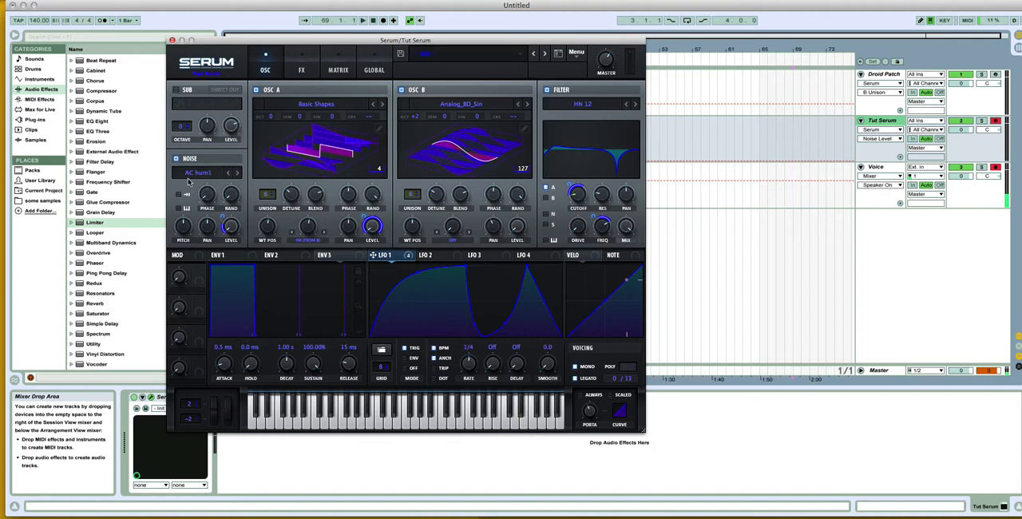
{"action": "left_click", "coordinate": [181, 160]}
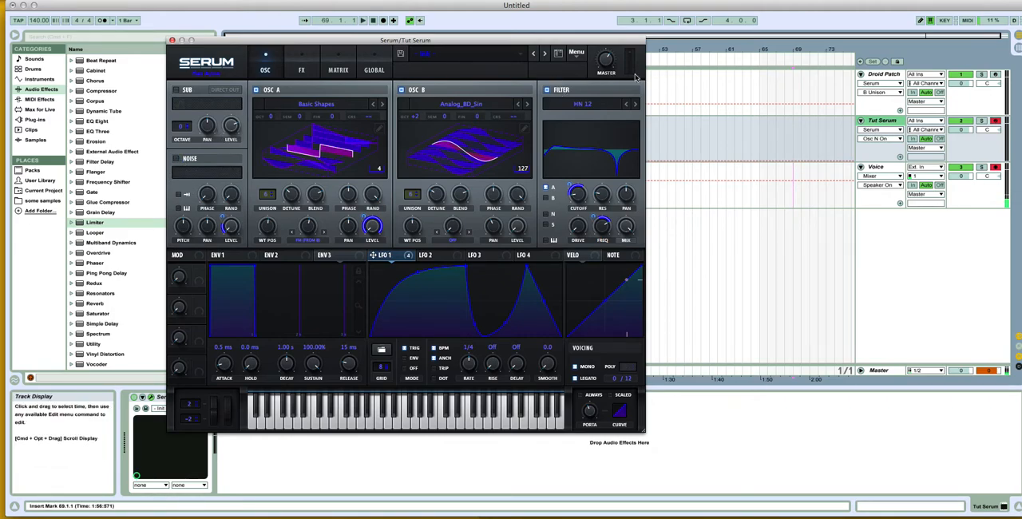
Step: Enable the Hyper/Dimension effect, assign LFO 1 to Hyper's detune and consult the Droid Patch's effects settings
{"action": "left_click", "coordinate": [303, 69]}
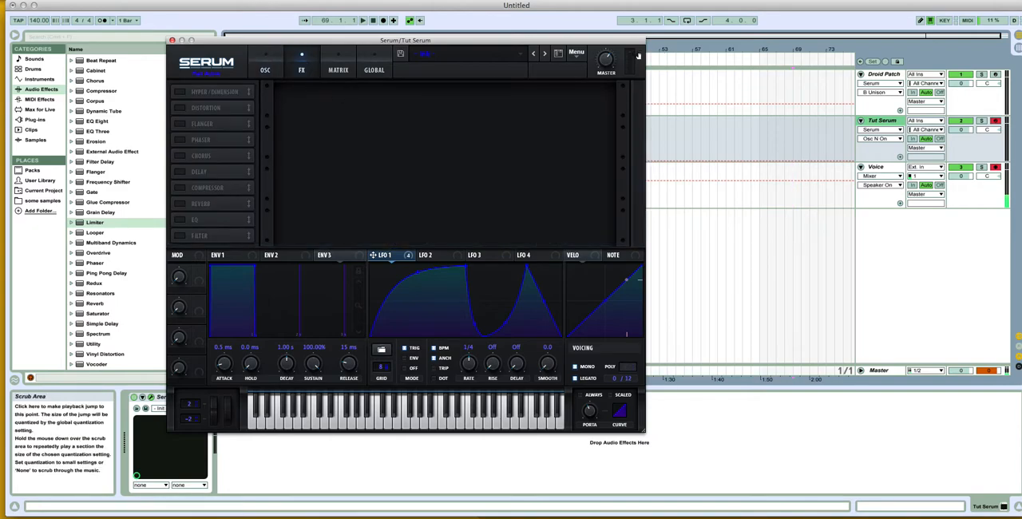
{"action": "left_click", "coordinate": [180, 94]}
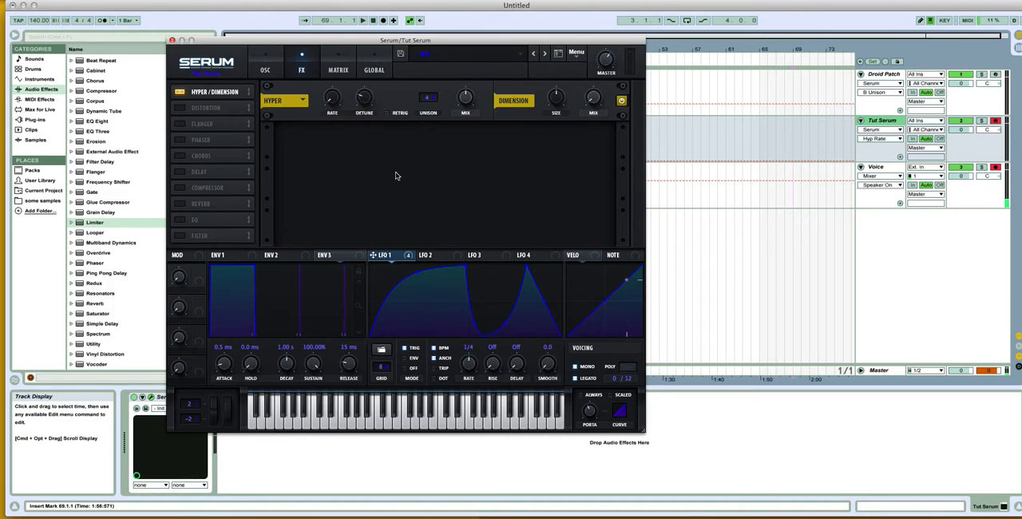
{"action": "left_click_drag", "start_coordinate": [373, 254], "coordinate": [364, 96]}
{"action": "left_click", "coordinate": [893, 74]}
{"action": "left_click", "coordinate": [251, 56]}
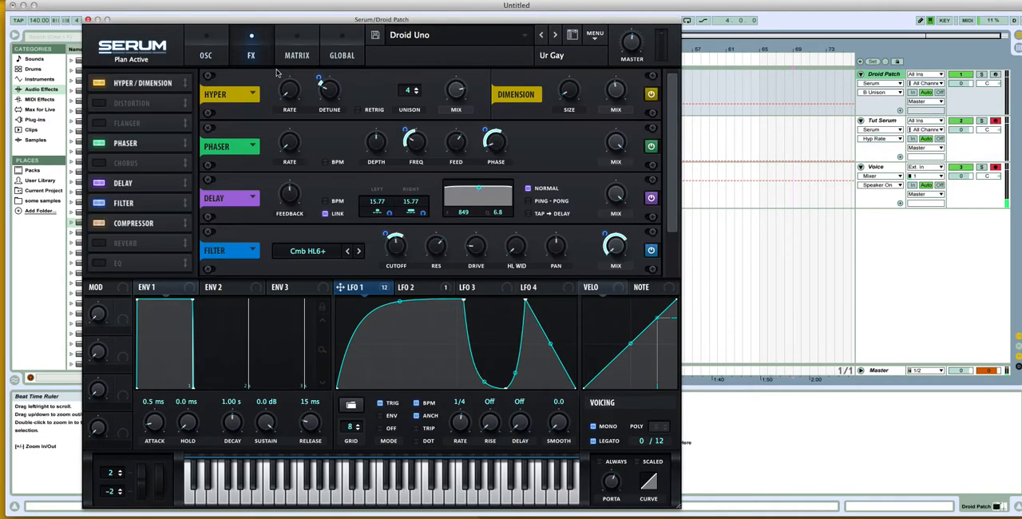
Step: Adjust Tut Serum's Hyper mix and Dimension size and mix, then recheck the effects settings in the Droid Patch
{"action": "left_click", "coordinate": [895, 129]}
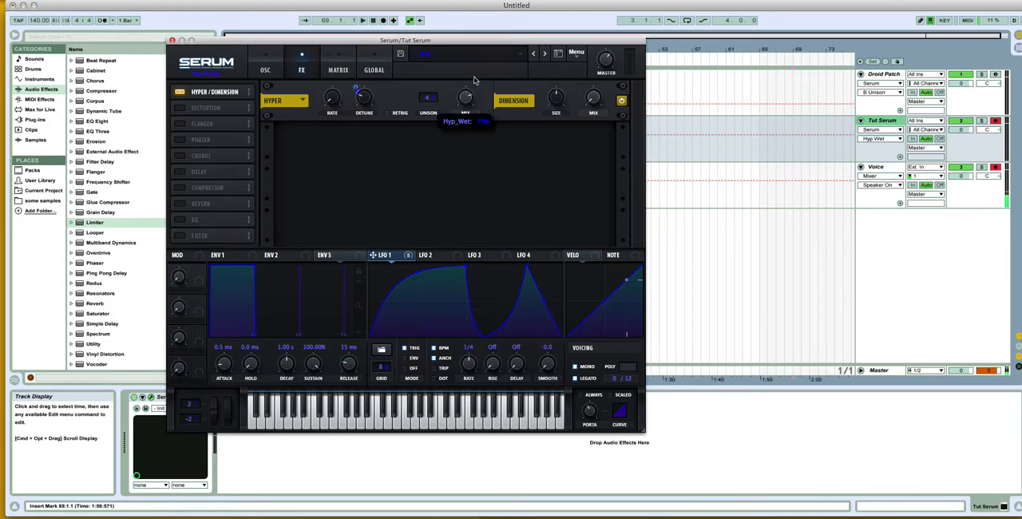
{"action": "left_click", "coordinate": [553, 98]}
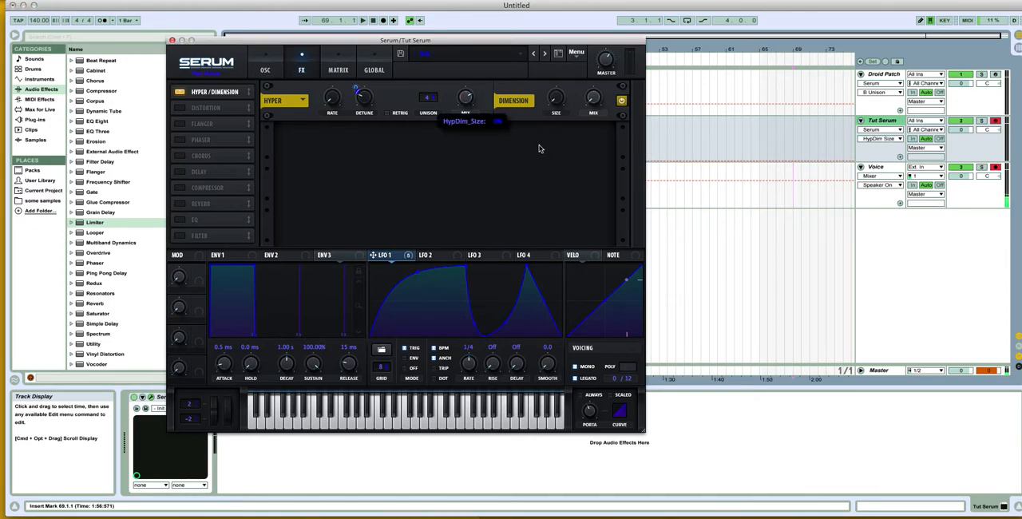
{"action": "left_click", "coordinate": [589, 94]}
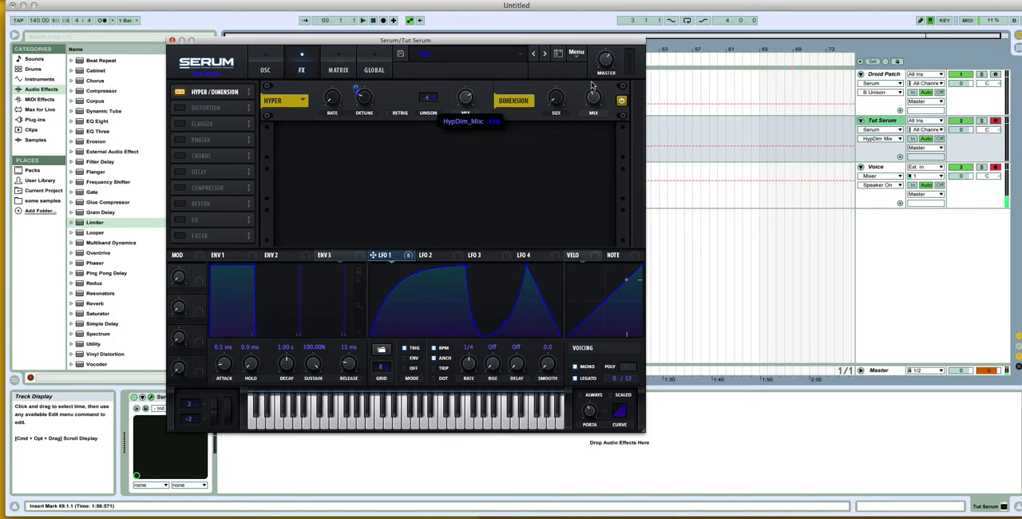
{"action": "left_click", "coordinate": [886, 74]}
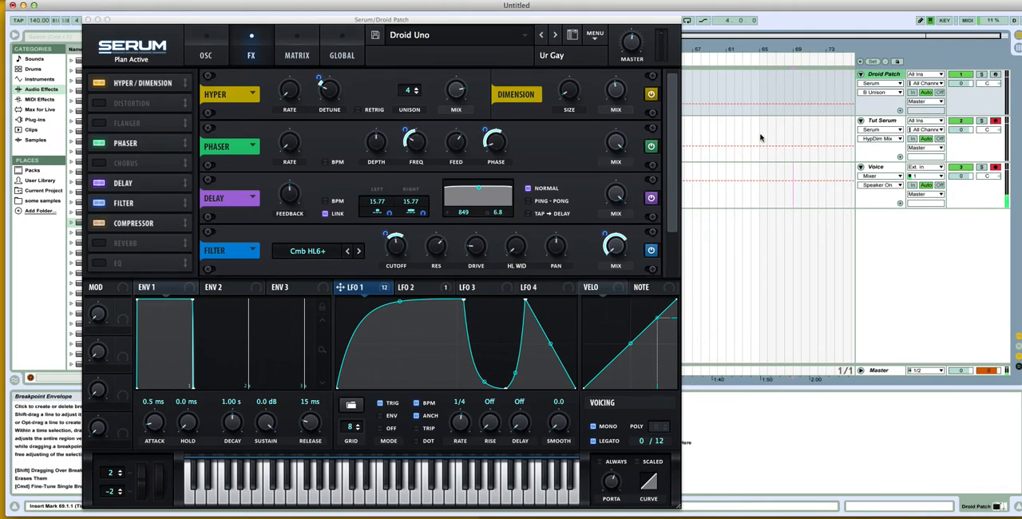
Step: Adjust the phaser's rate and depth in Tut Serum, checking the LFO 1 amount on phaser frequency in the Droid Patch
{"action": "left_click", "coordinate": [885, 120]}
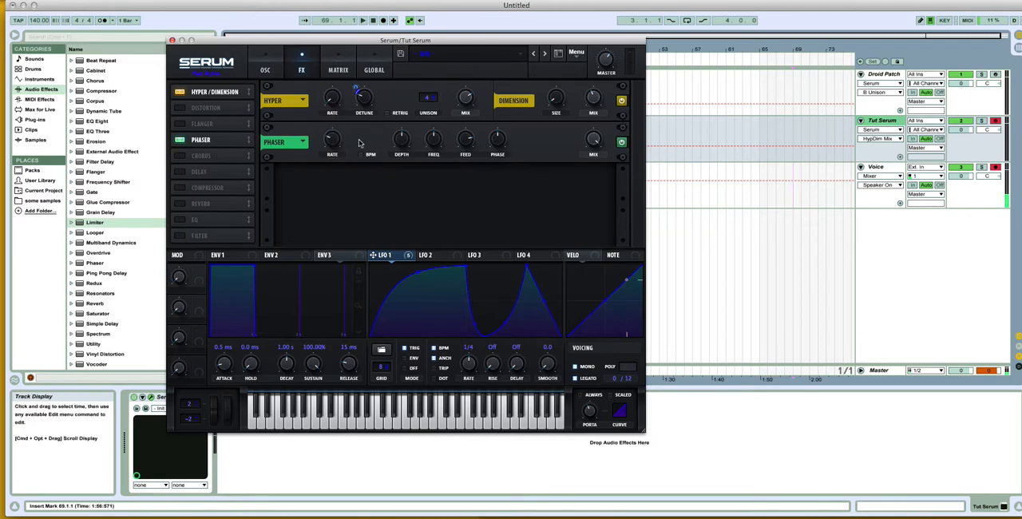
{"action": "left_click_drag", "start_coordinate": [335, 144], "coordinate": [339, 170]}
{"action": "left_click_drag", "start_coordinate": [399, 137], "coordinate": [405, 155]}
{"action": "left_click", "coordinate": [879, 88]}
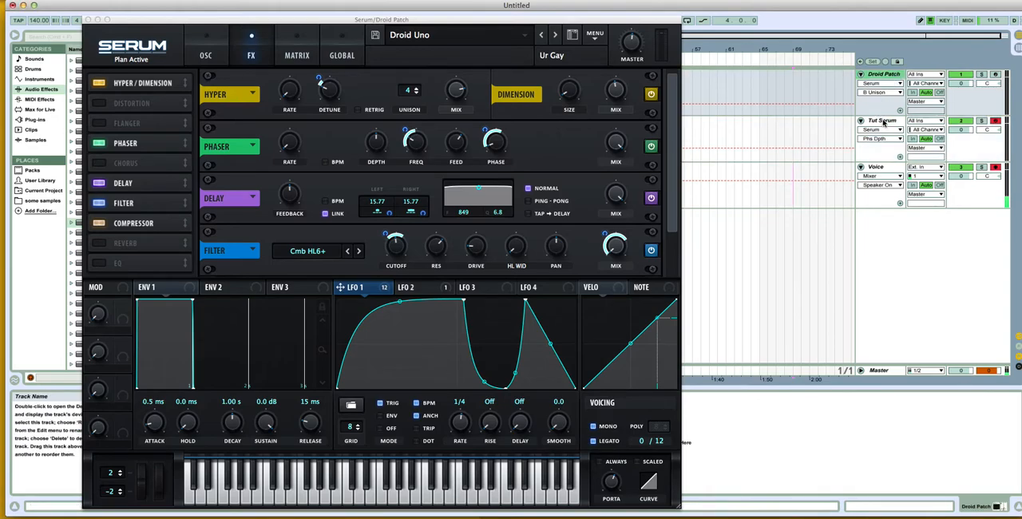
{"action": "left_click_drag", "start_coordinate": [412, 142], "coordinate": [414, 148]}
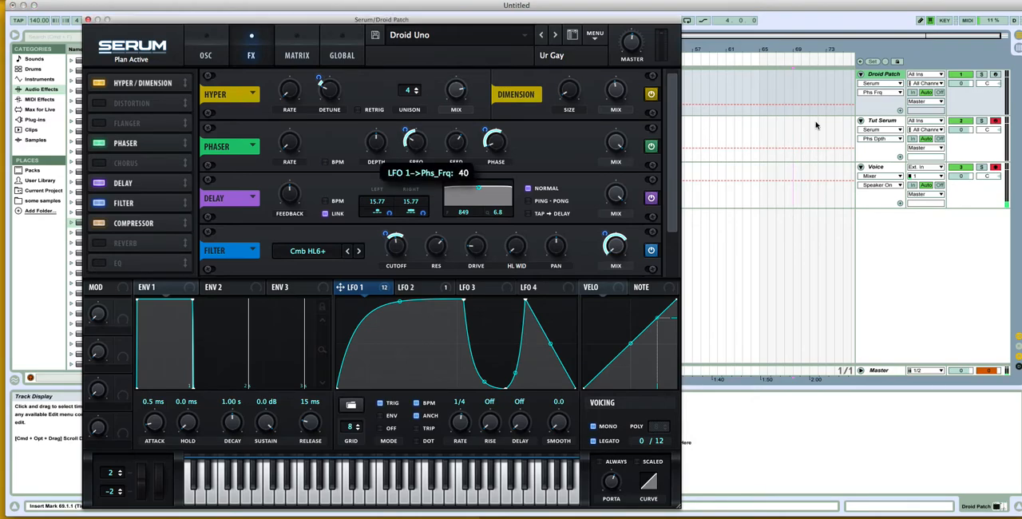
{"action": "left_click", "coordinate": [874, 122]}
{"action": "left_click", "coordinate": [402, 140]}
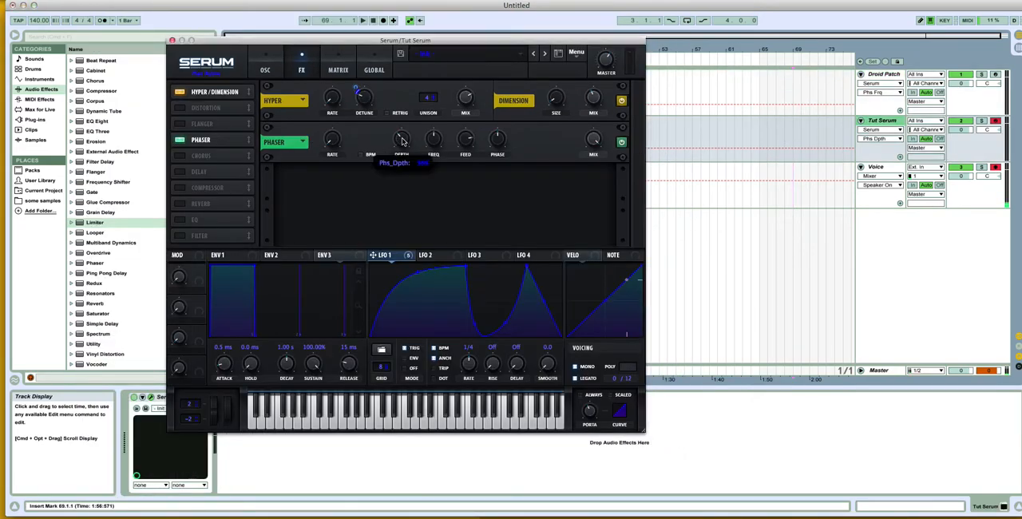
Step: Adjust Tut Serum's phaser frequency, assign LFO 1 to it and match the modulation amount to the Droid Patch
{"action": "left_click_drag", "start_coordinate": [426, 140], "coordinate": [423, 156]}
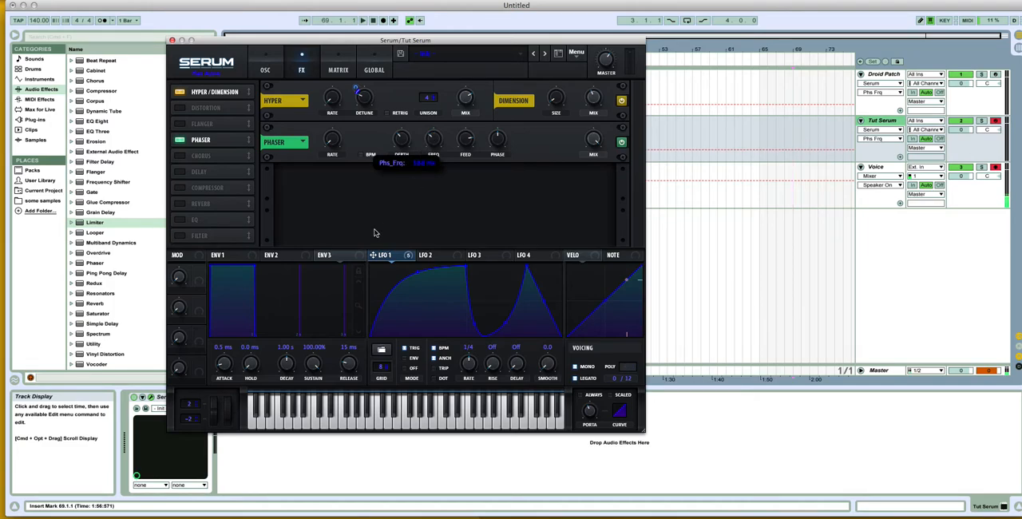
{"action": "left_click_drag", "start_coordinate": [373, 255], "coordinate": [415, 180]}
{"action": "left_click_drag", "start_coordinate": [436, 142], "coordinate": [436, 143]}
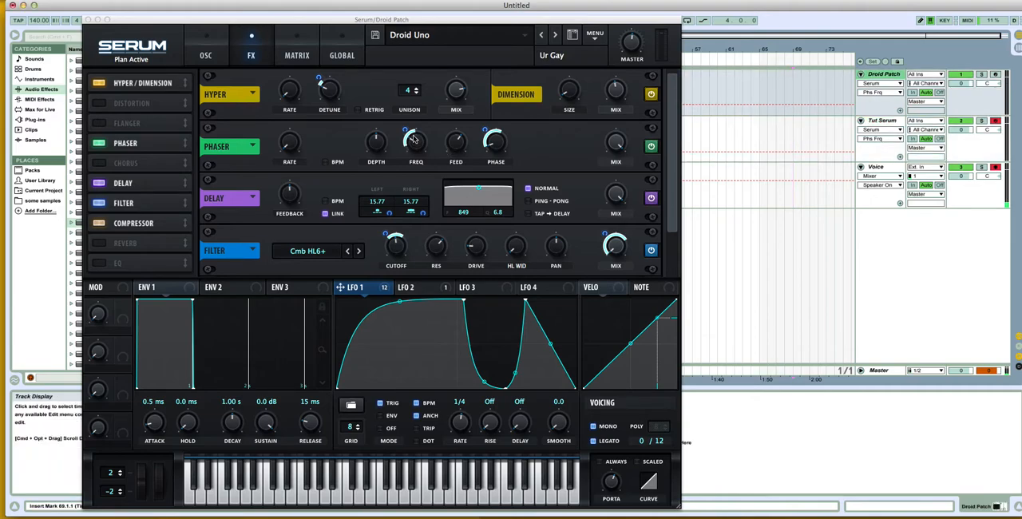
{"action": "left_click", "coordinate": [409, 131]}
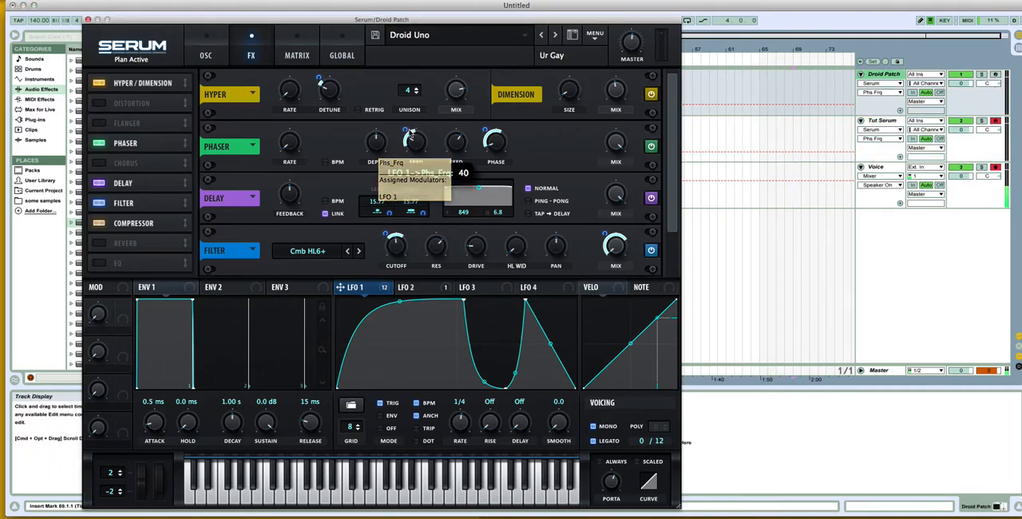
{"action": "left_click", "coordinate": [879, 121]}
{"action": "left_click", "coordinate": [425, 131]}
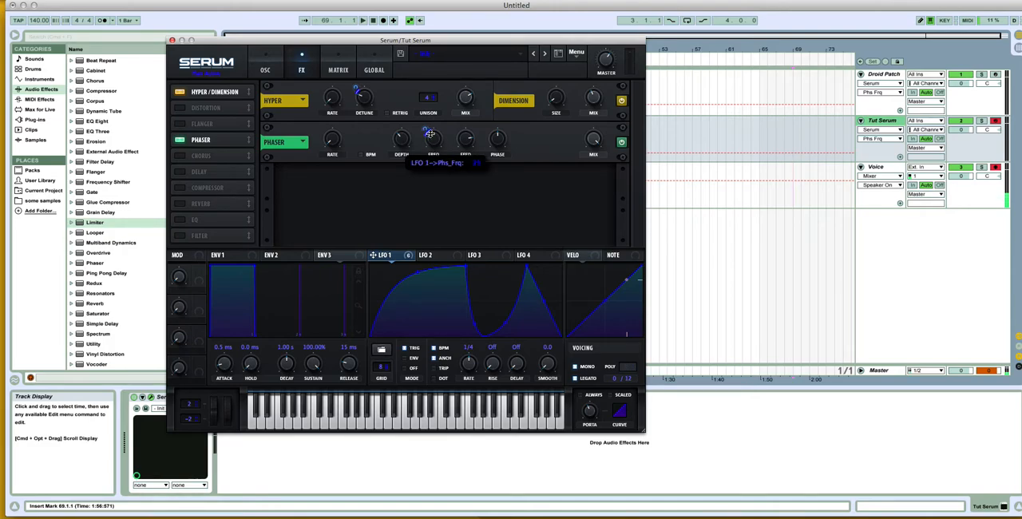
Step: Adjust Tut Serum's phaser feedback and assign LFO 1 to its phase, comparing the settings with the Droid Patch
{"action": "left_click", "coordinate": [874, 79]}
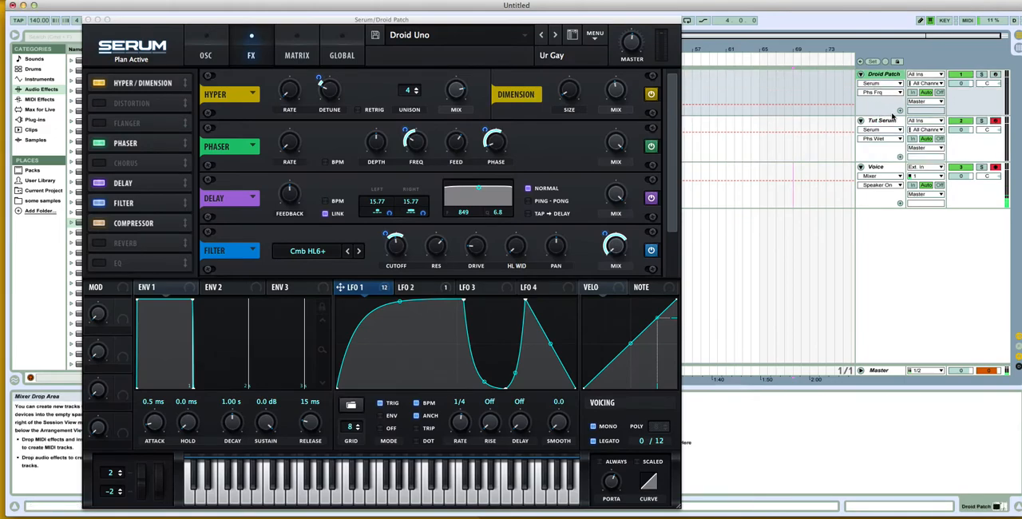
{"action": "left_click", "coordinate": [882, 120]}
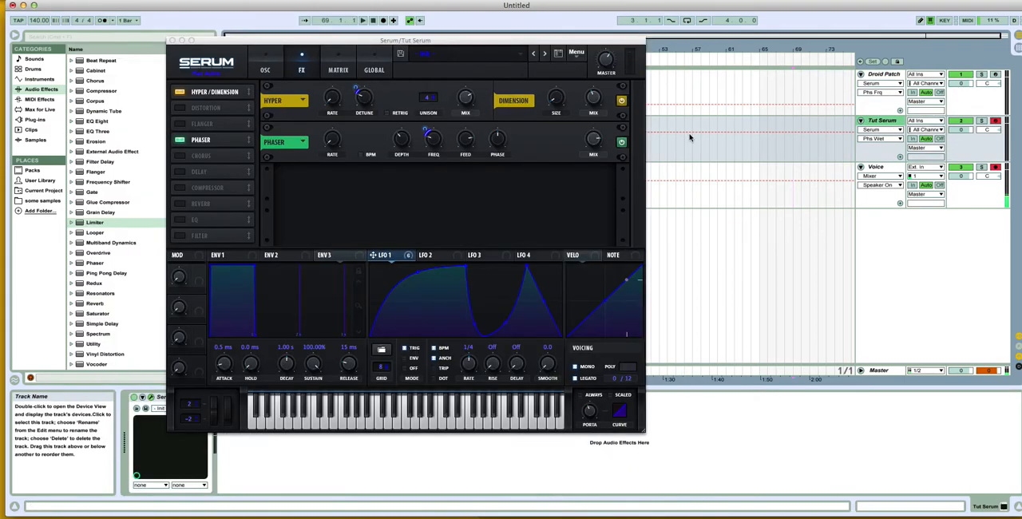
{"action": "left_click", "coordinate": [470, 156]}
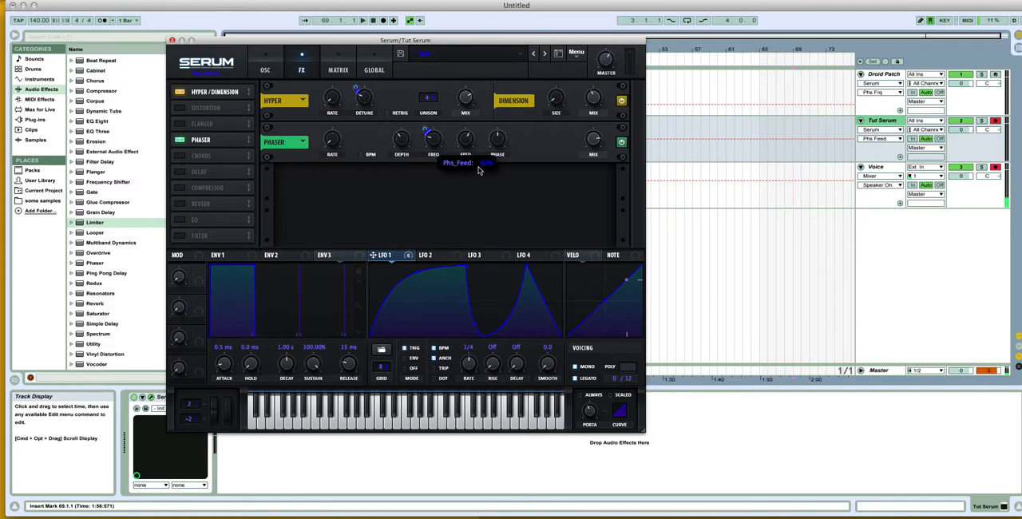
{"action": "left_click", "coordinate": [495, 140]}
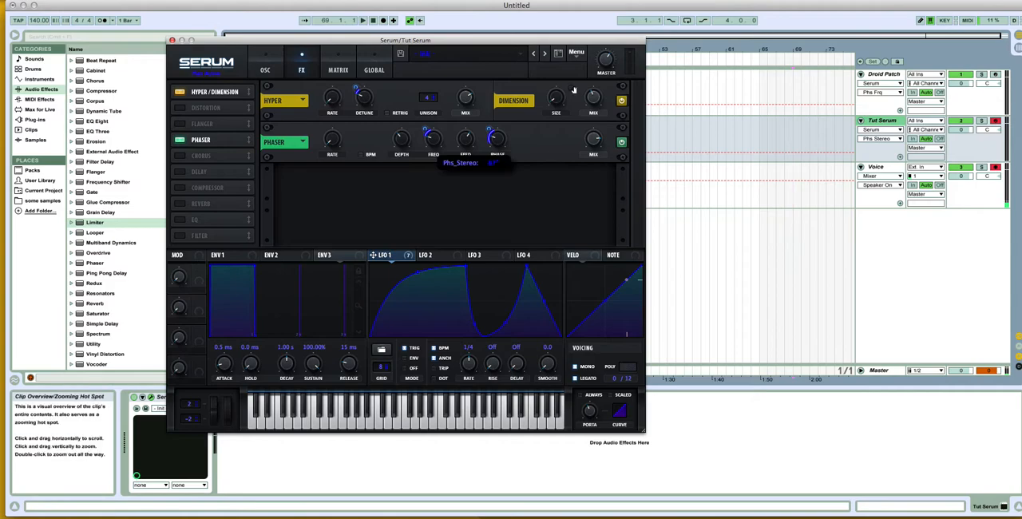
{"action": "left_click", "coordinate": [874, 74]}
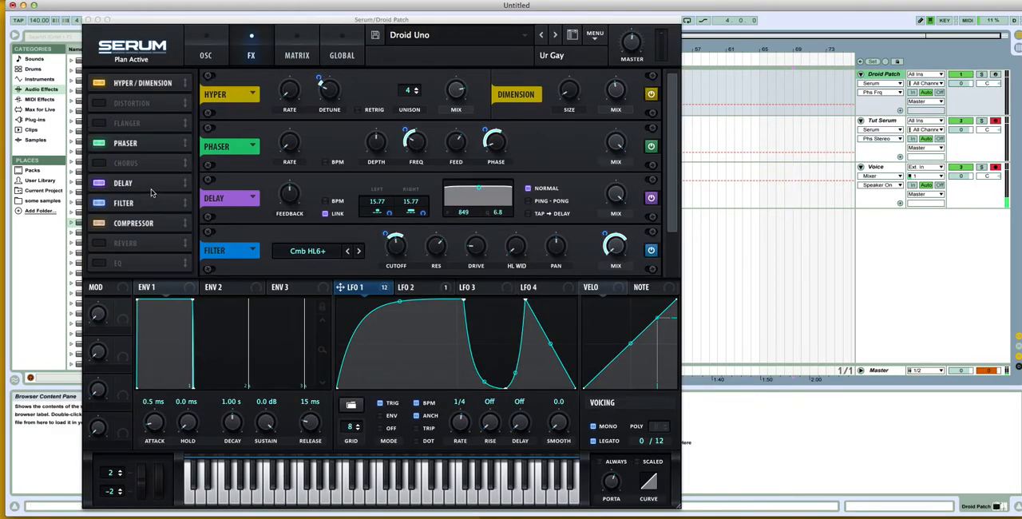
Step: Enable Tut Serum's delay with BPM sync off and channels linked, set about 17.6 ms and match the feedback to the Droid Patch
{"action": "left_click", "coordinate": [882, 121]}
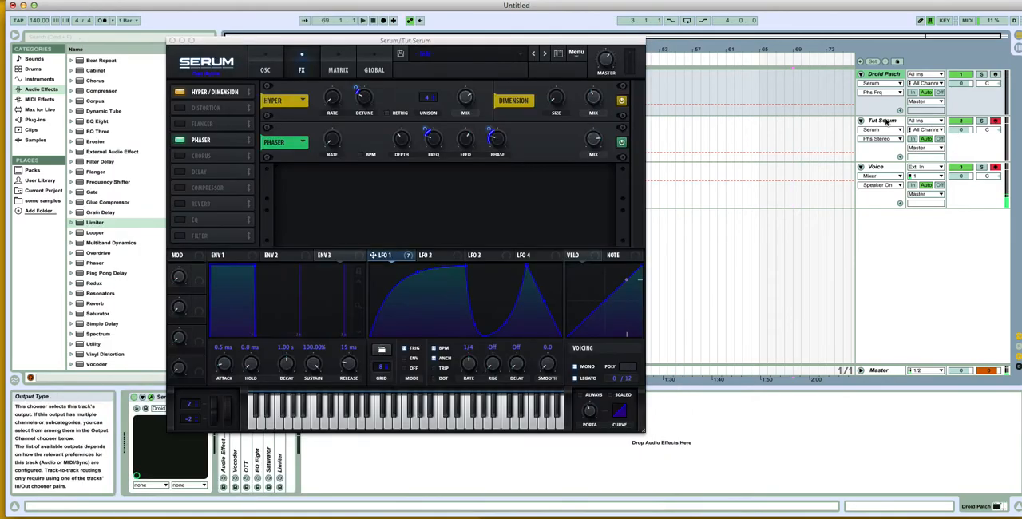
{"action": "left_click", "coordinate": [191, 177]}
{"action": "left_click", "coordinate": [189, 179]}
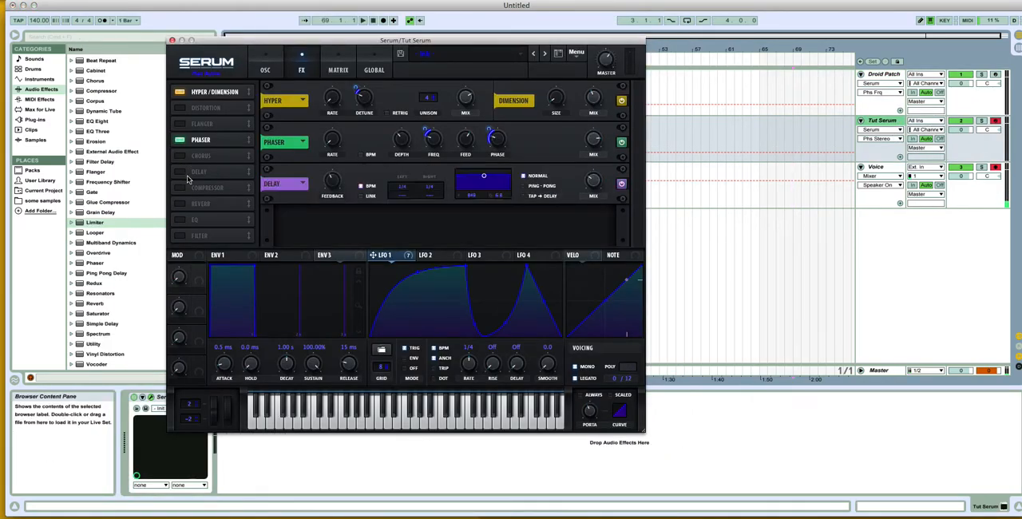
{"action": "left_click", "coordinate": [366, 187]}
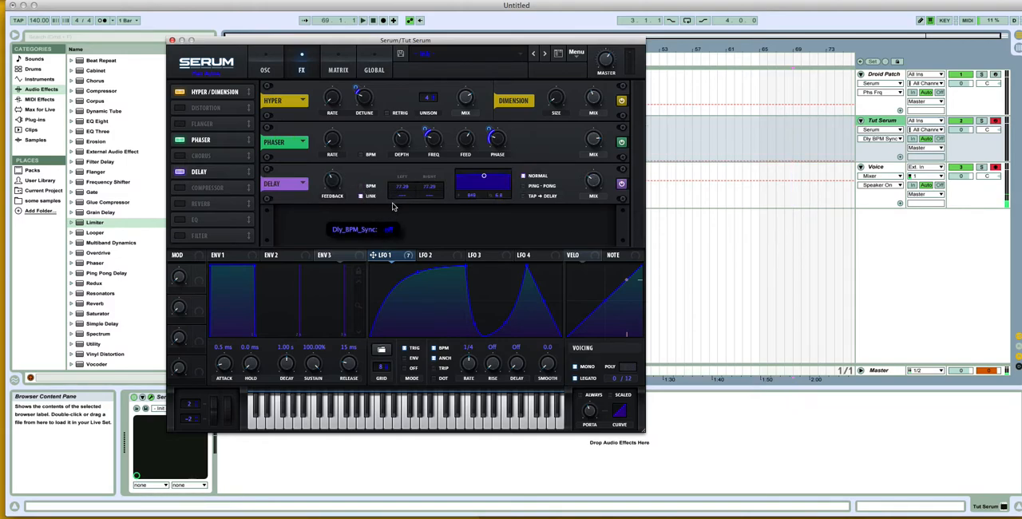
{"action": "left_click_drag", "start_coordinate": [400, 189], "coordinate": [399, 216]}
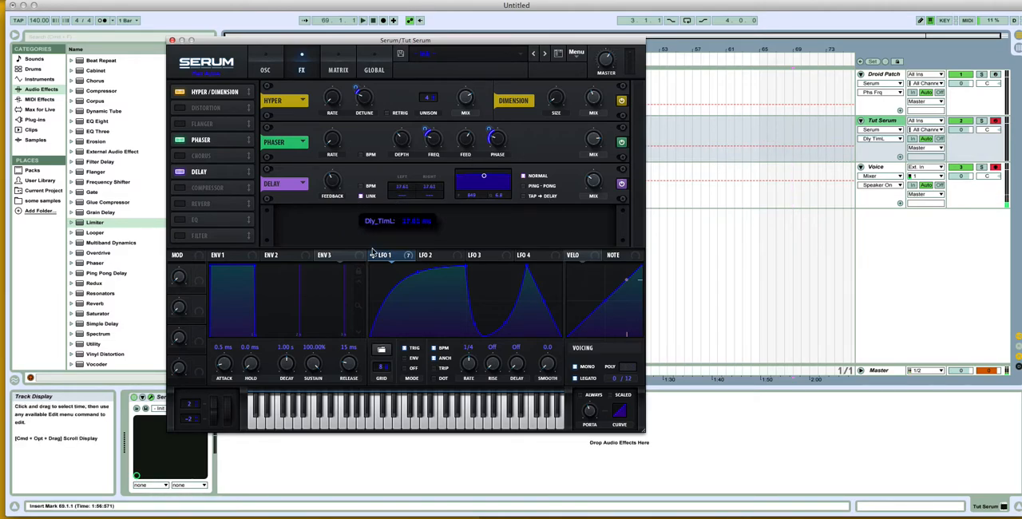
{"action": "left_click", "coordinate": [334, 189]}
{"action": "left_click", "coordinate": [873, 79]}
{"action": "left_click", "coordinate": [882, 121]}
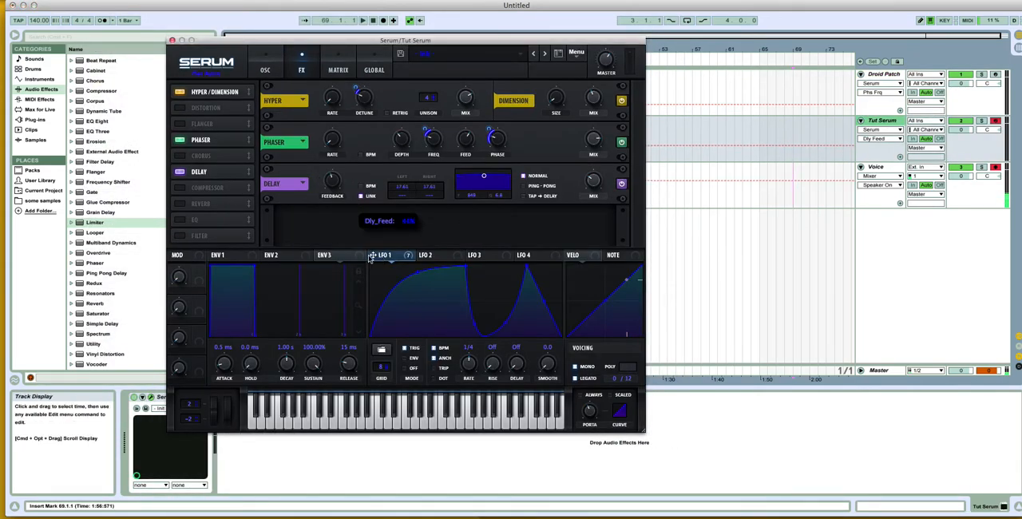
Step: Try modulating Tut Serum's delay mix with LFO 1 and compare the delay settings with the Droid Patch
{"action": "left_click", "coordinate": [593, 184]}
{"action": "left_click_drag", "start_coordinate": [591, 195], "coordinate": [588, 207]}
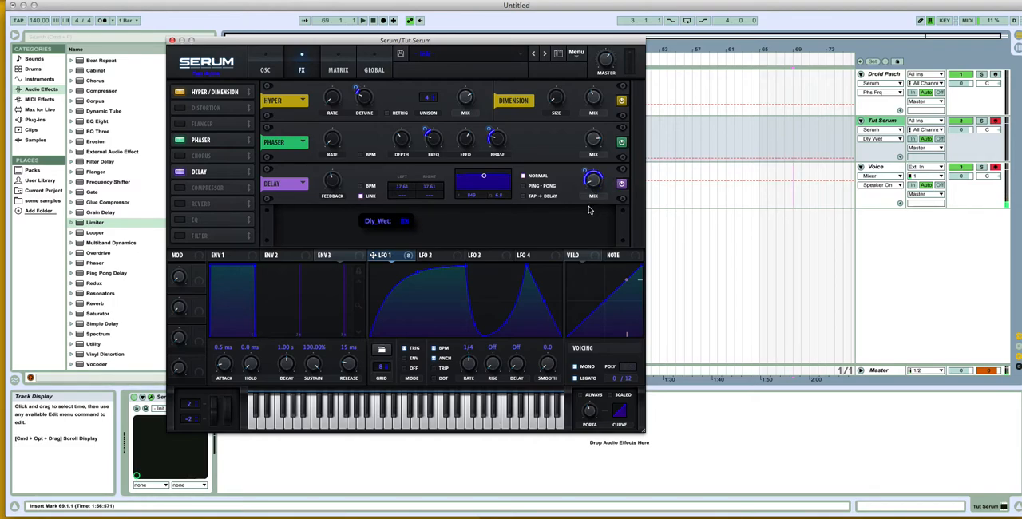
{"action": "left_click", "coordinate": [883, 75]}
{"action": "left_click", "coordinate": [863, 114]}
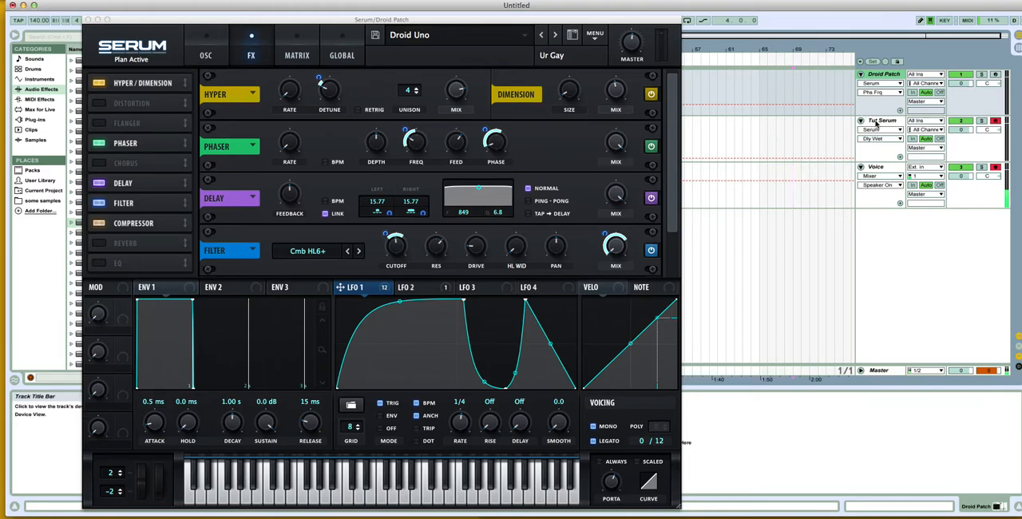
{"action": "left_click", "coordinate": [877, 122]}
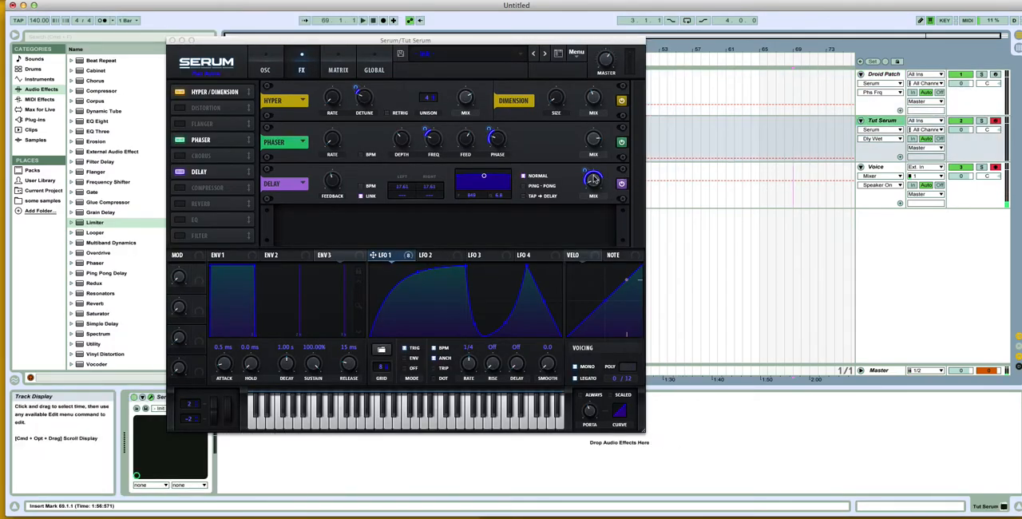
Step: Remove the LFO 1 modulator from Tut Serum's delay mix and readjust the mix level
{"action": "mouse_move", "coordinate": [593, 180]}
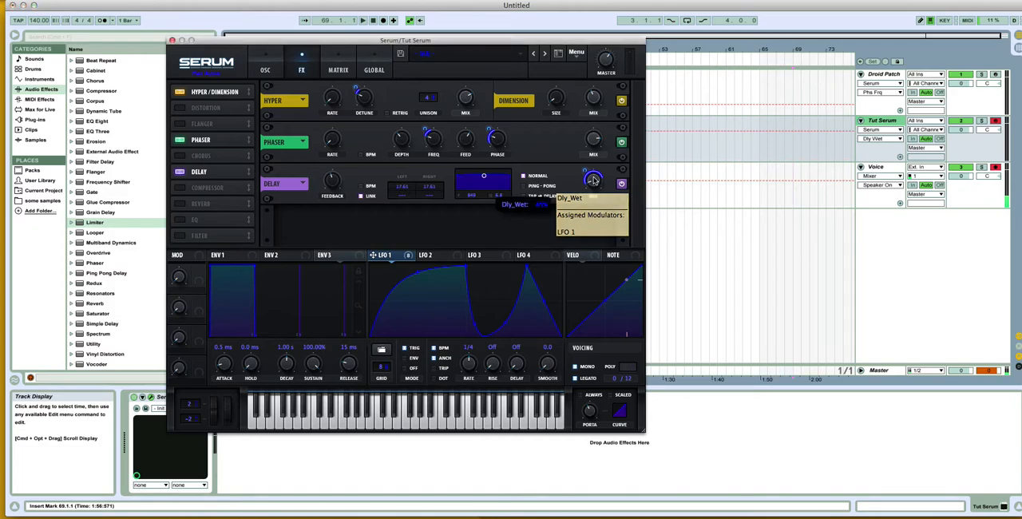
{"action": "right_click", "coordinate": [593, 180]}
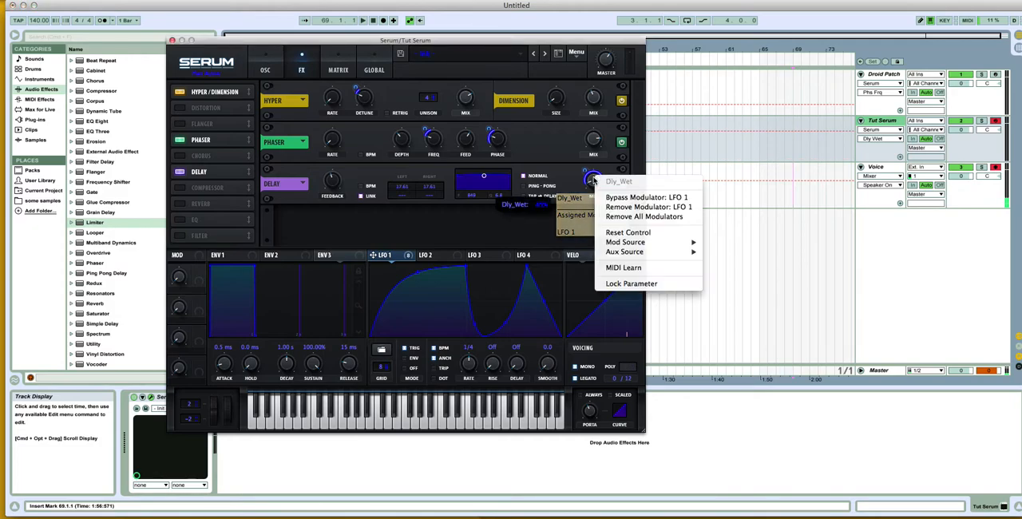
{"action": "left_click", "coordinate": [630, 208]}
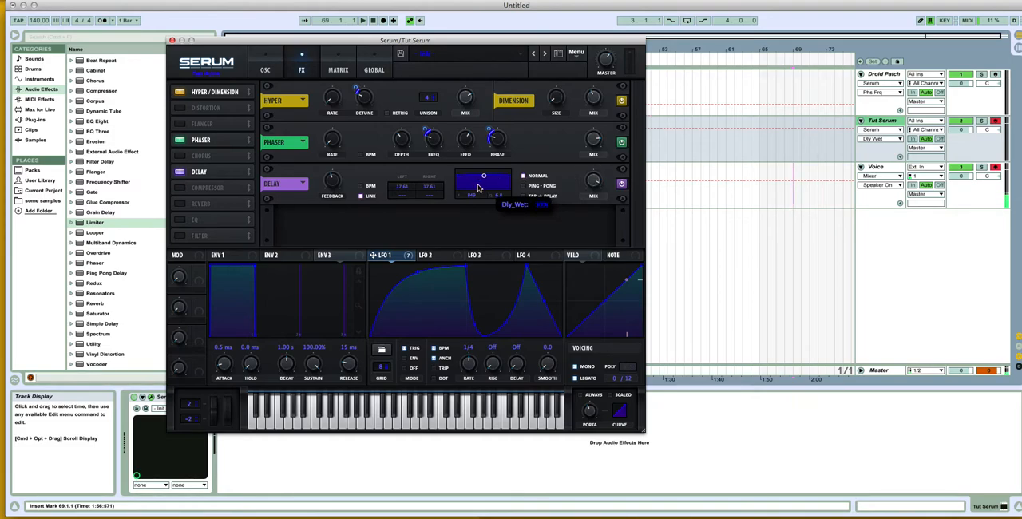
Step: Recheck the Droid Patch's delay, set Tut Serum's linked delay times to 14.25 ms and assign LFO 1 to the left time offset
{"action": "left_click", "coordinate": [878, 75]}
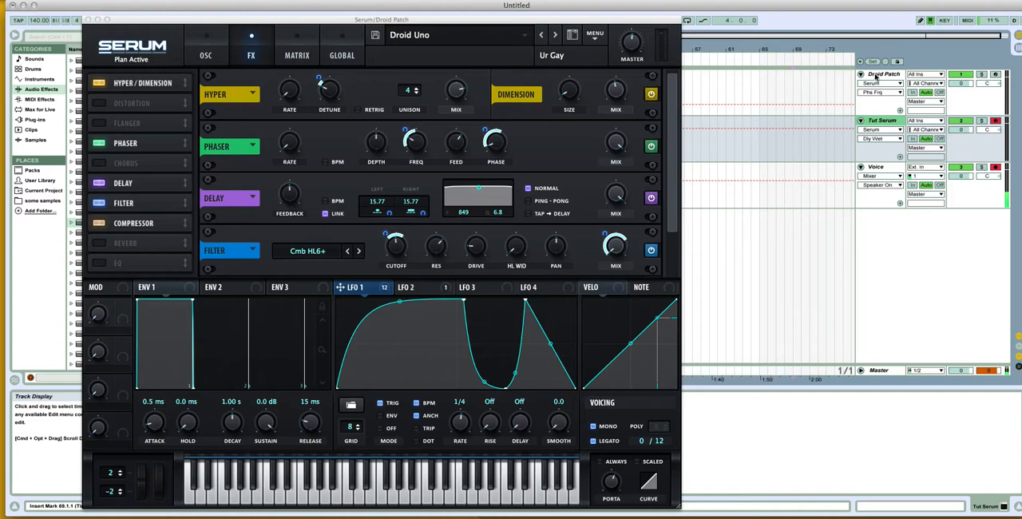
{"action": "left_click", "coordinate": [882, 122]}
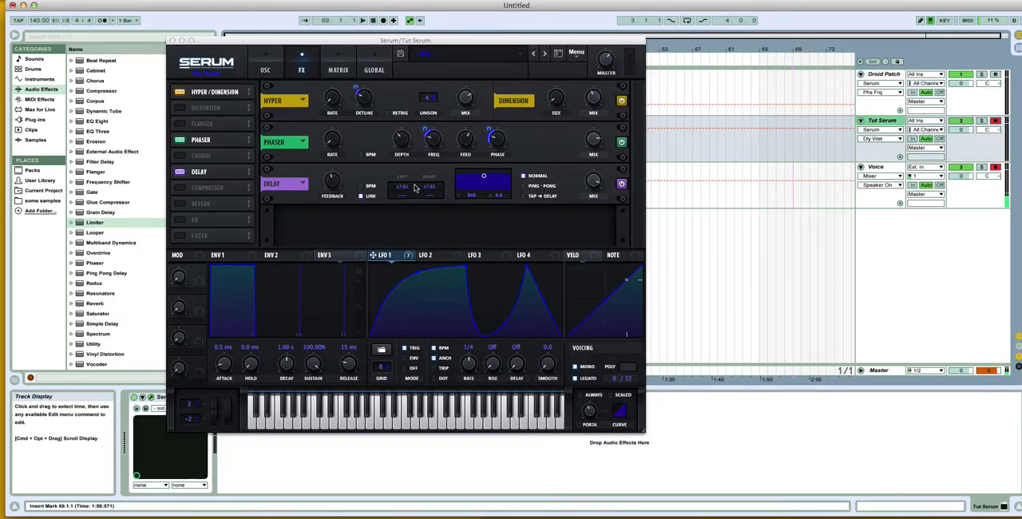
{"action": "left_click_drag", "start_coordinate": [406, 188], "coordinate": [405, 190]}
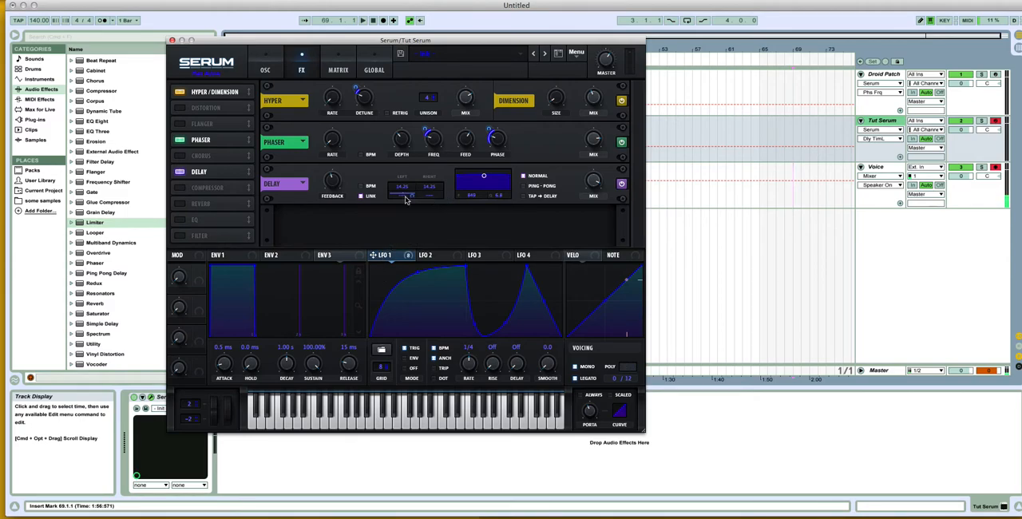
{"action": "left_click_drag", "start_coordinate": [412, 196], "coordinate": [412, 198]}
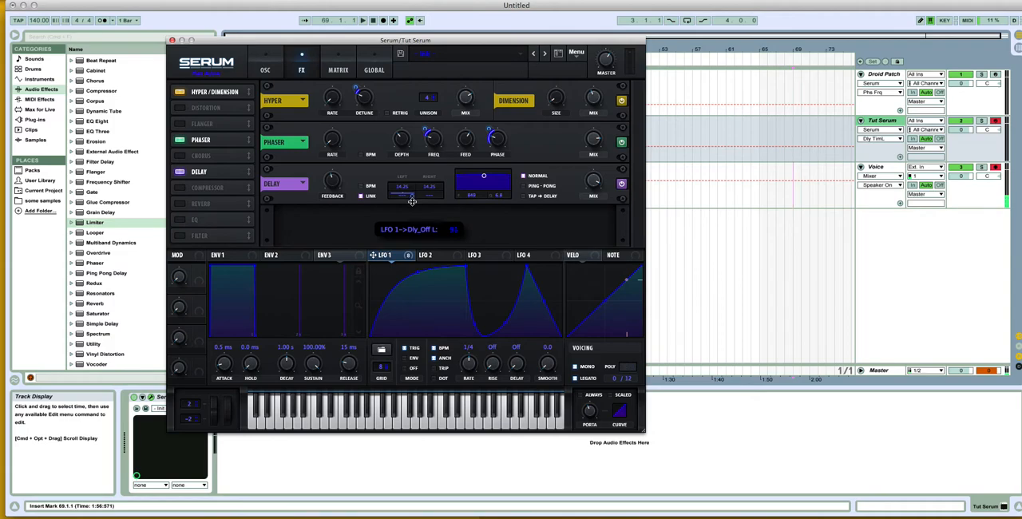
{"action": "left_click", "coordinate": [429, 255]}
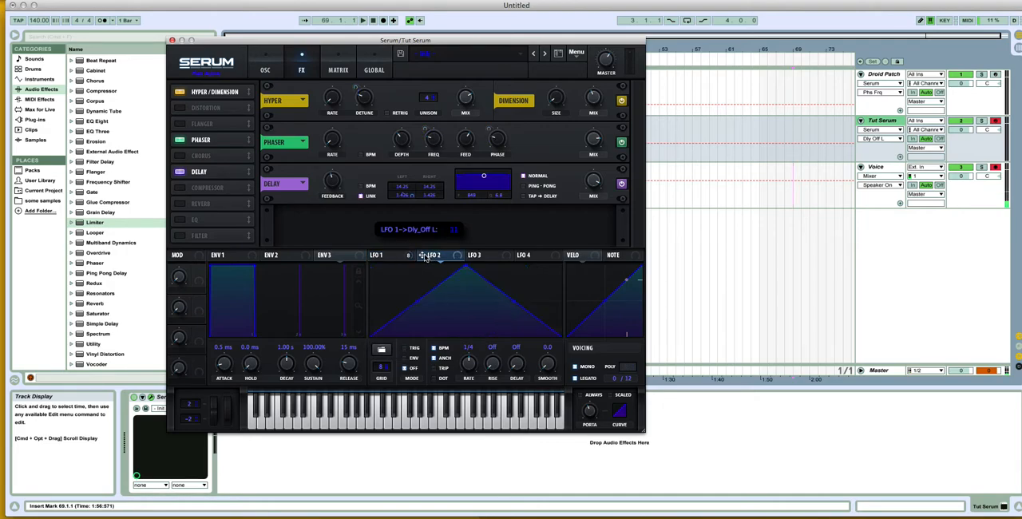
{"action": "left_click_drag", "start_coordinate": [425, 256], "coordinate": [440, 202]}
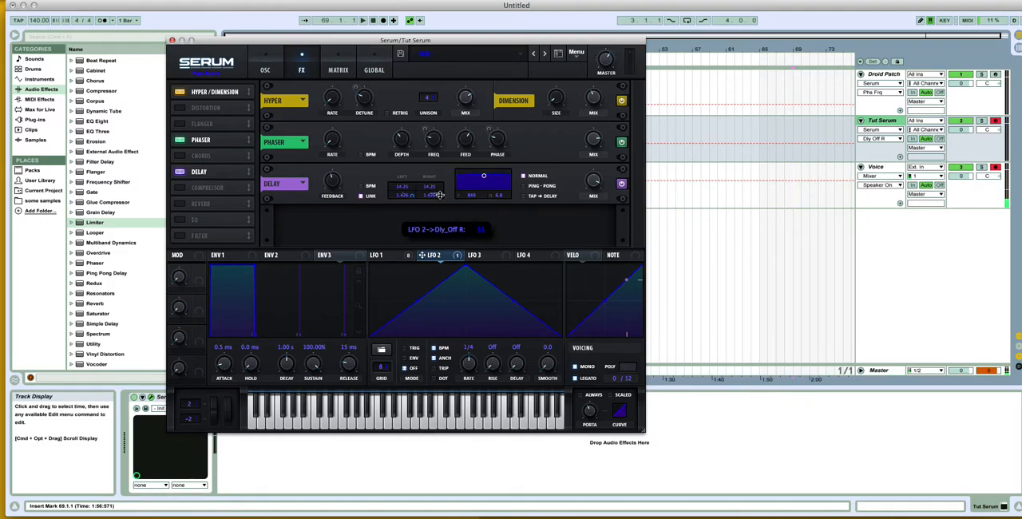
{"action": "right_click", "coordinate": [439, 195]}
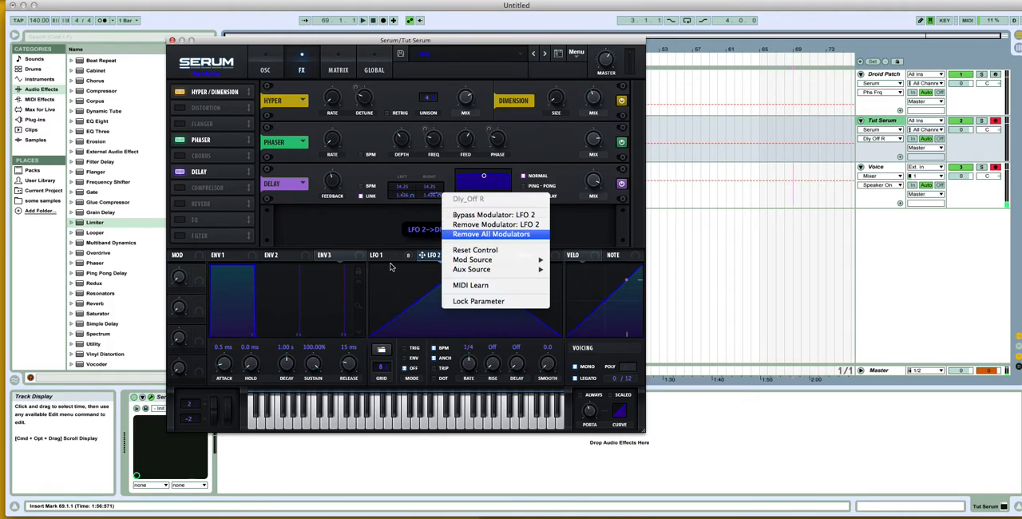
{"action": "left_click", "coordinate": [491, 234]}
Step: Assign LFO 1 to the delay's right time offset and consult the filter and compressor settings in the Droid Patch
{"action": "left_click", "coordinate": [388, 258]}
{"action": "left_click_drag", "start_coordinate": [376, 255], "coordinate": [437, 198]}
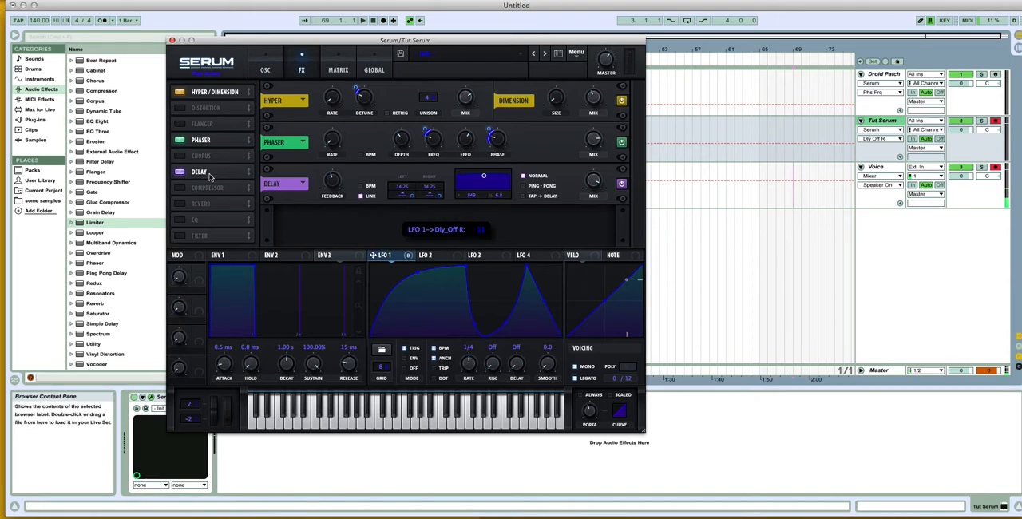
{"action": "left_click_drag", "start_coordinate": [225, 158], "coordinate": [224, 156]}
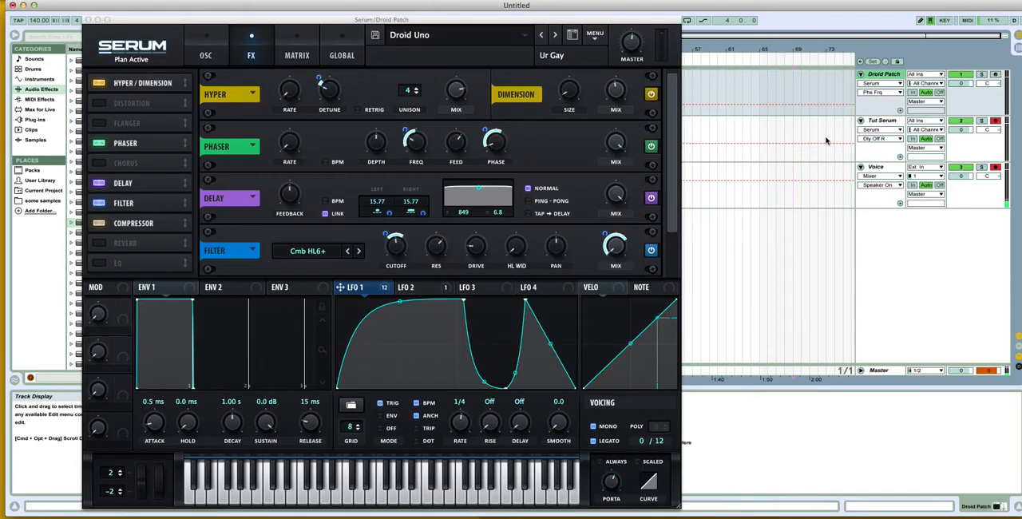
{"action": "left_click_drag", "start_coordinate": [673, 183], "coordinate": [670, 255]}
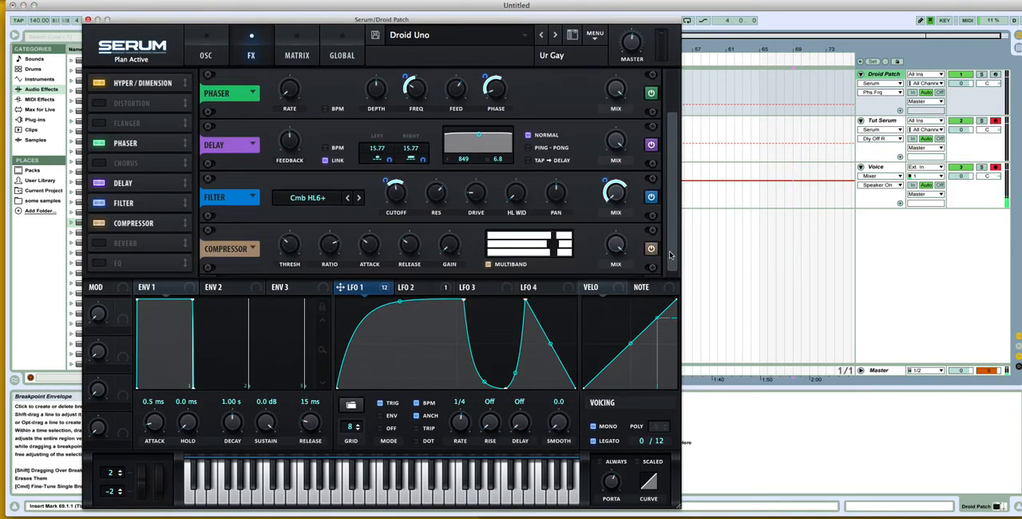
Step: Enable the Filter effect in Tut Serum, move it up the effects chain above the compressor, and enable the compressor
{"action": "left_click", "coordinate": [887, 120]}
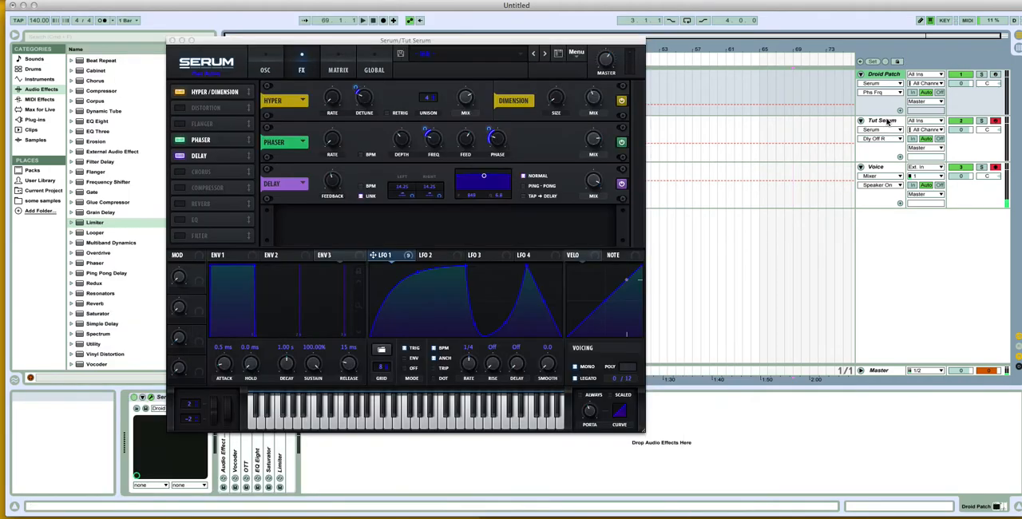
{"action": "left_click", "coordinate": [181, 237]}
{"action": "left_click_drag", "start_coordinate": [225, 237], "coordinate": [229, 206]}
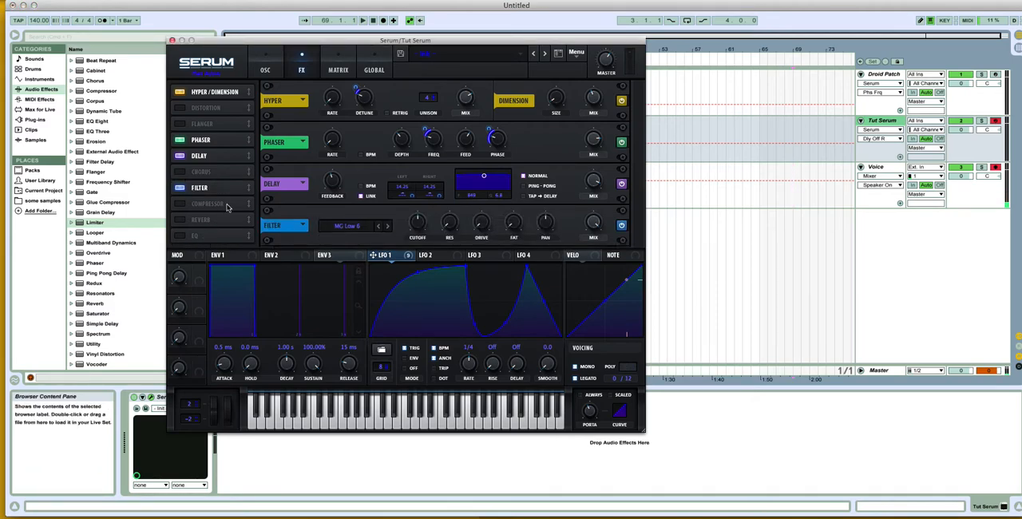
{"action": "left_click", "coordinate": [181, 203]}
Step: Set the filter effect's type in Tut Serum to the flanger-category Cmb H6+
{"action": "left_click", "coordinate": [367, 226]}
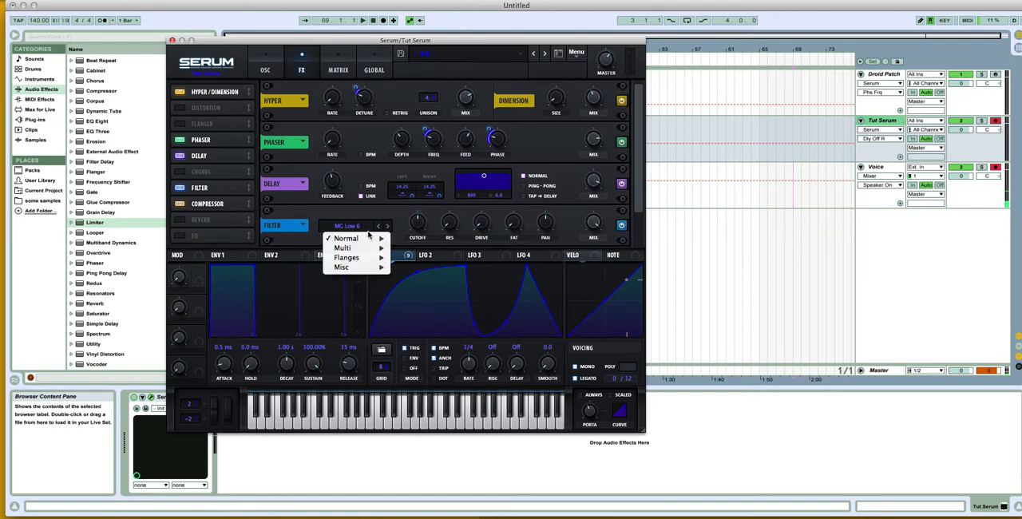
{"action": "mouse_move", "coordinate": [359, 257]}
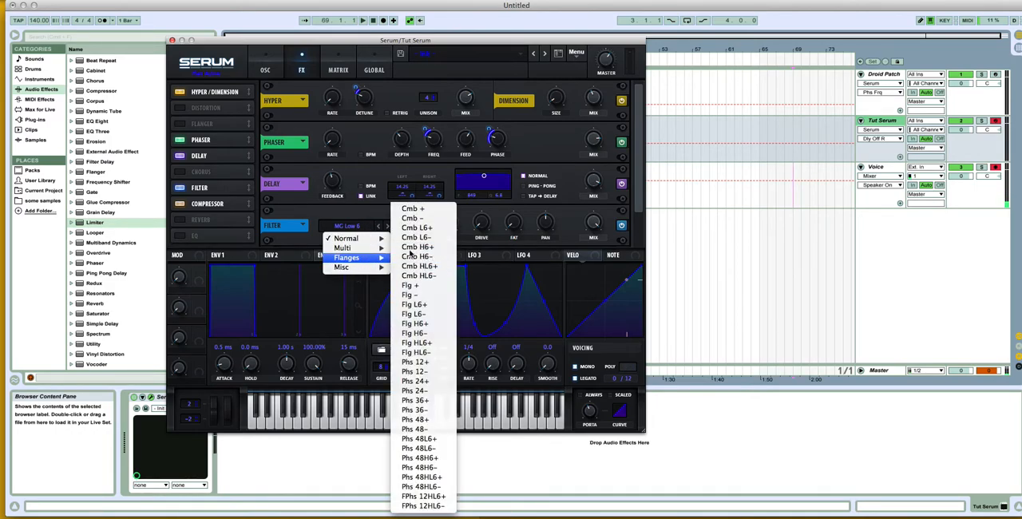
{"action": "left_click", "coordinate": [409, 248]}
Step: Recheck the Droid Patch's filter effect and assign LFO 1 to Tut Serum's filter effect cutoff
{"action": "left_click", "coordinate": [878, 76]}
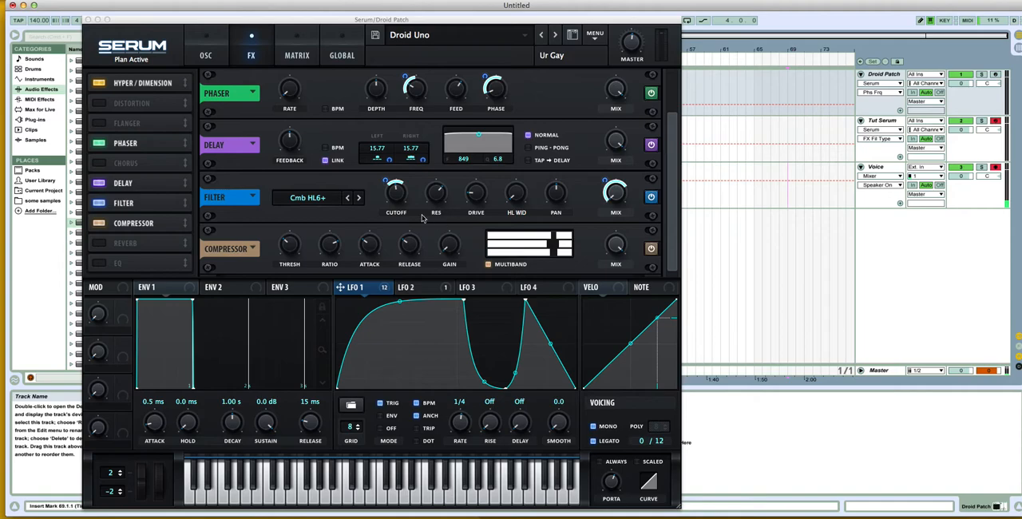
{"action": "left_click", "coordinate": [892, 122]}
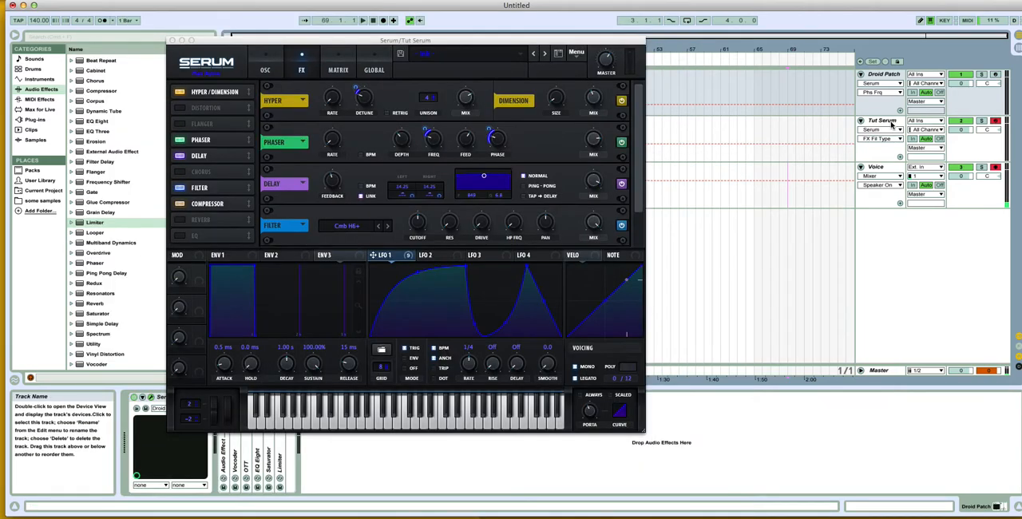
{"action": "left_click_drag", "start_coordinate": [375, 257], "coordinate": [419, 221]}
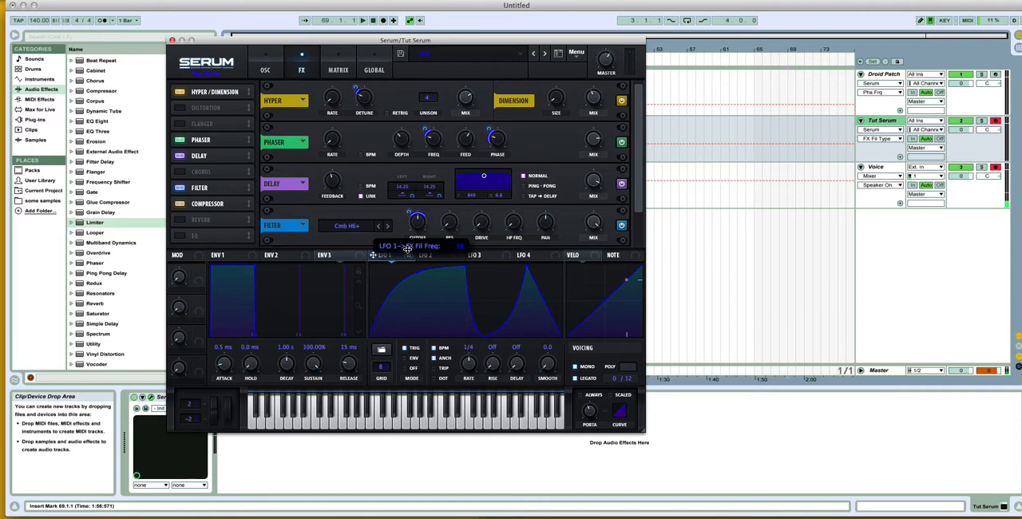
Step: Adjust the resonance of Tut Serum's filter effect, using the Droid Patch's filter as reference
{"action": "left_click", "coordinate": [462, 217]}
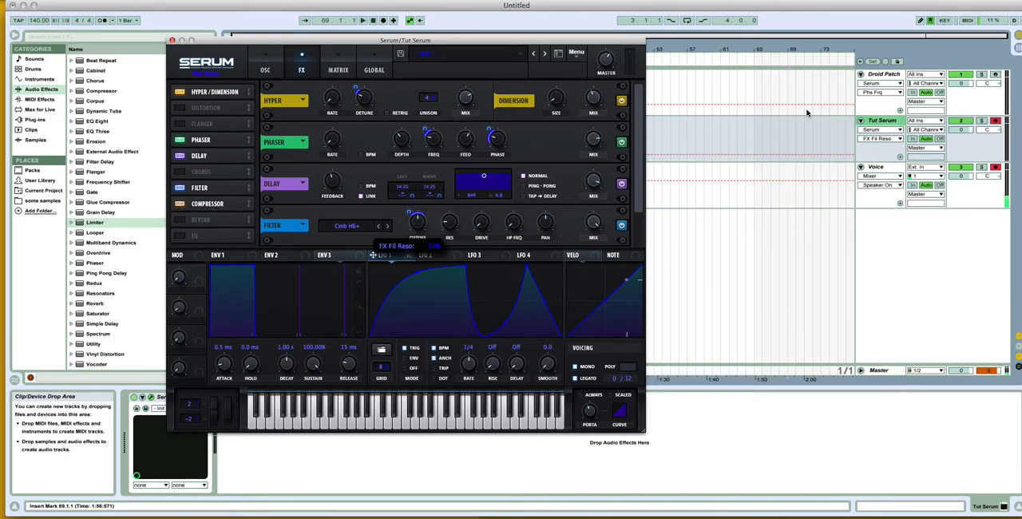
{"action": "left_click", "coordinate": [898, 76]}
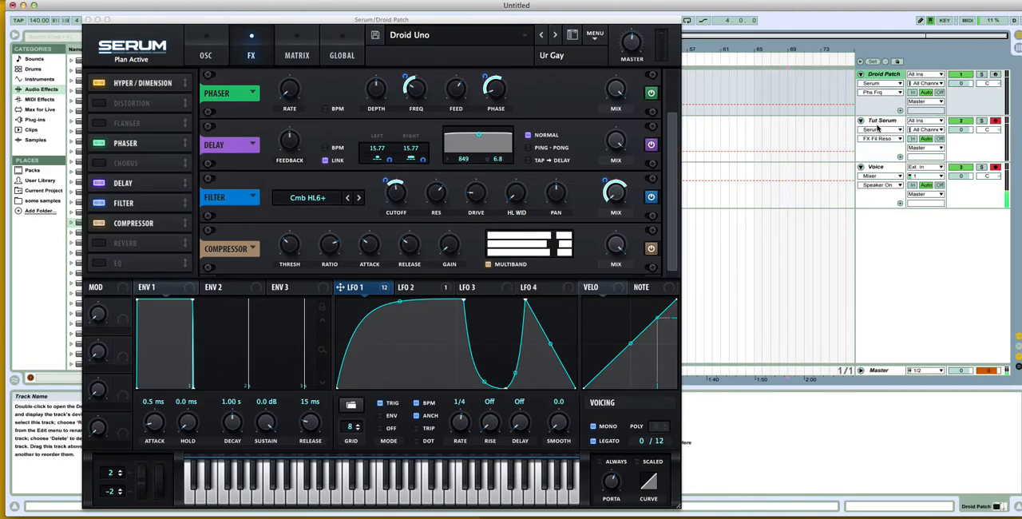
{"action": "left_click", "coordinate": [881, 127]}
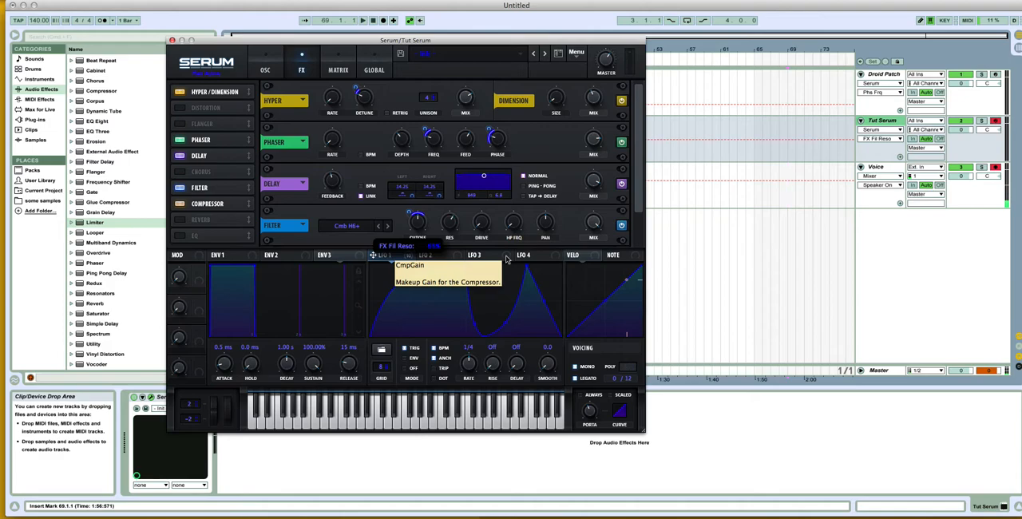
{"action": "left_click", "coordinate": [884, 74]}
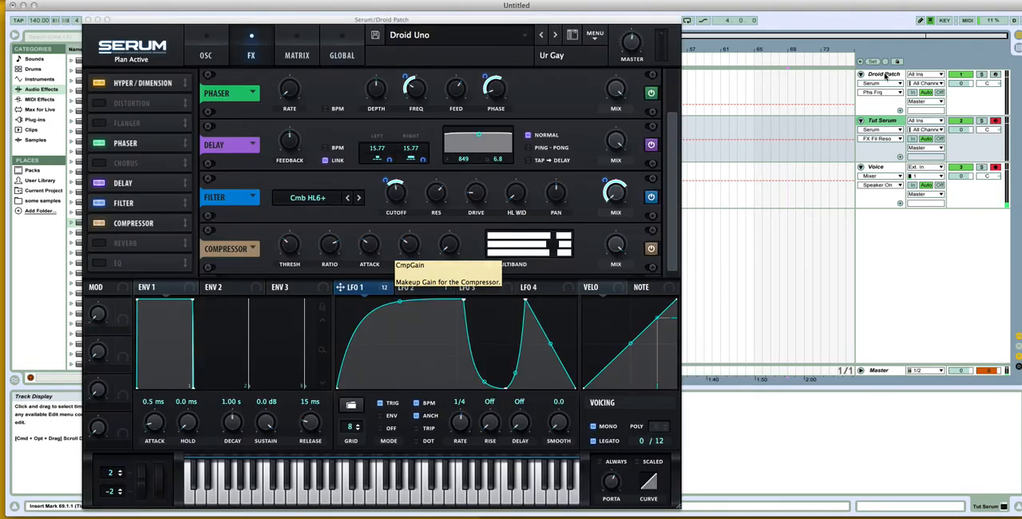
Step: Adjust Tut Serum's filter effect mix against the Droid Patch and modulate it with LFO 1
{"action": "left_click", "coordinate": [880, 121]}
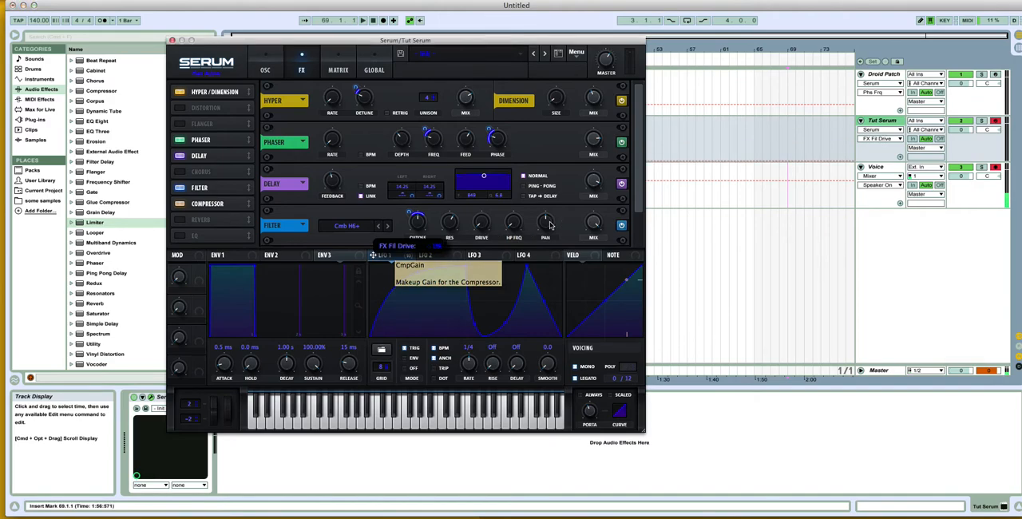
{"action": "left_click", "coordinate": [878, 77]}
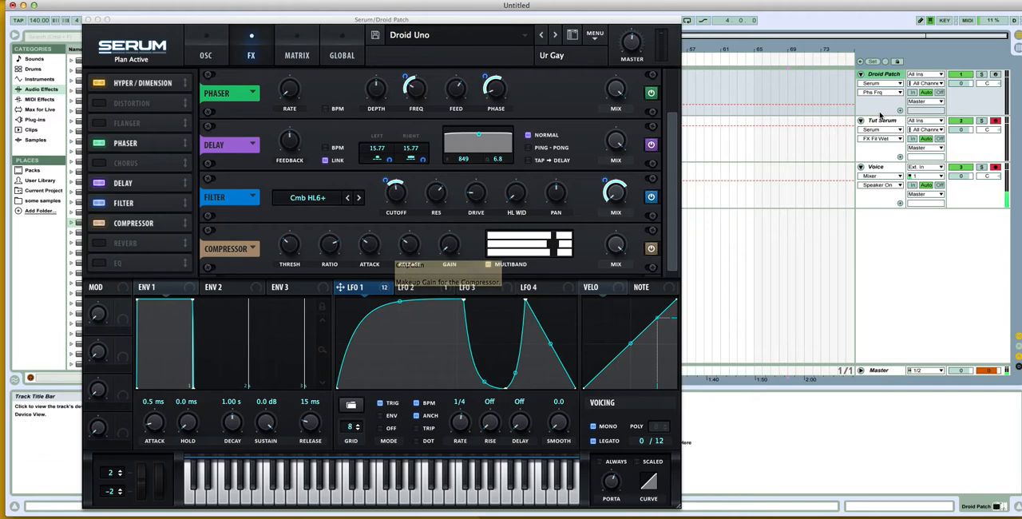
{"action": "left_click_drag", "start_coordinate": [593, 226], "coordinate": [579, 305]}
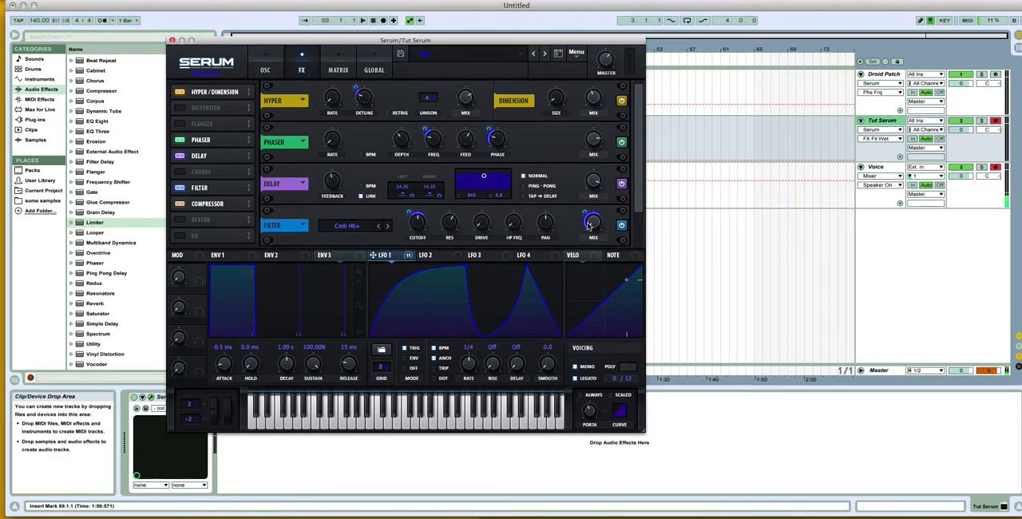
Step: Lower the system volume, audition Tut Serum against the Droid Patch by arming each track, and review Tut Serum's oscillators
{"action": "key", "text": "XF86AudioLowerVolume"}
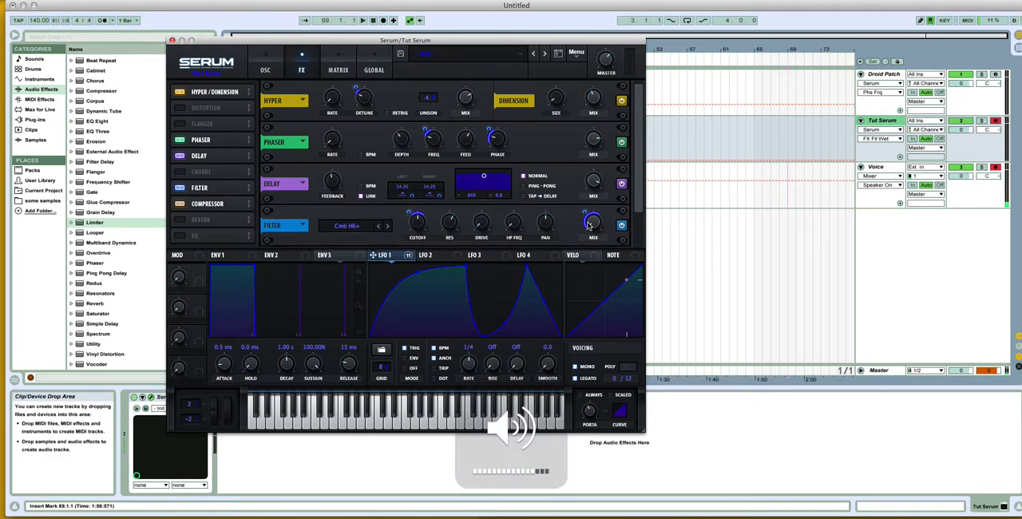
{"action": "left_click_drag", "start_coordinate": [639, 205], "coordinate": [636, 239]}
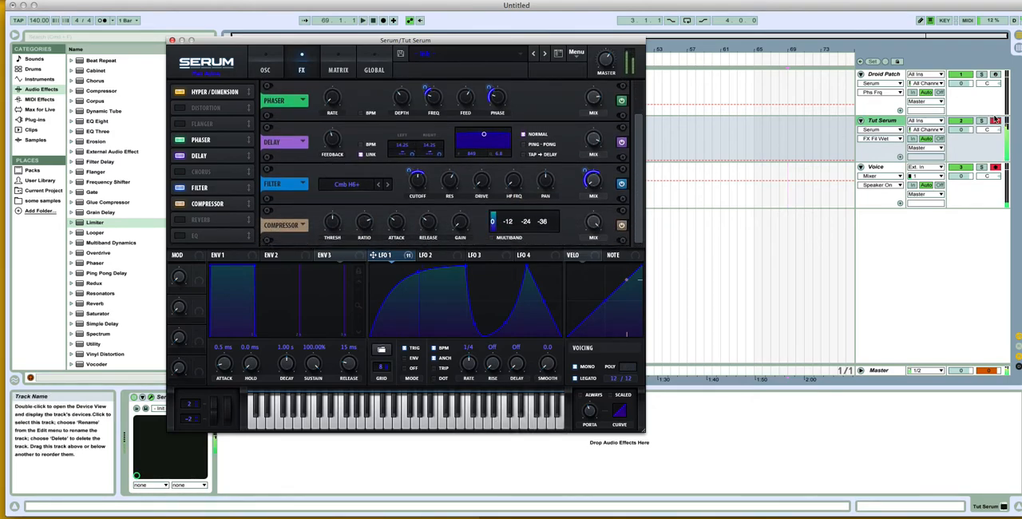
{"action": "left_click", "coordinate": [996, 75]}
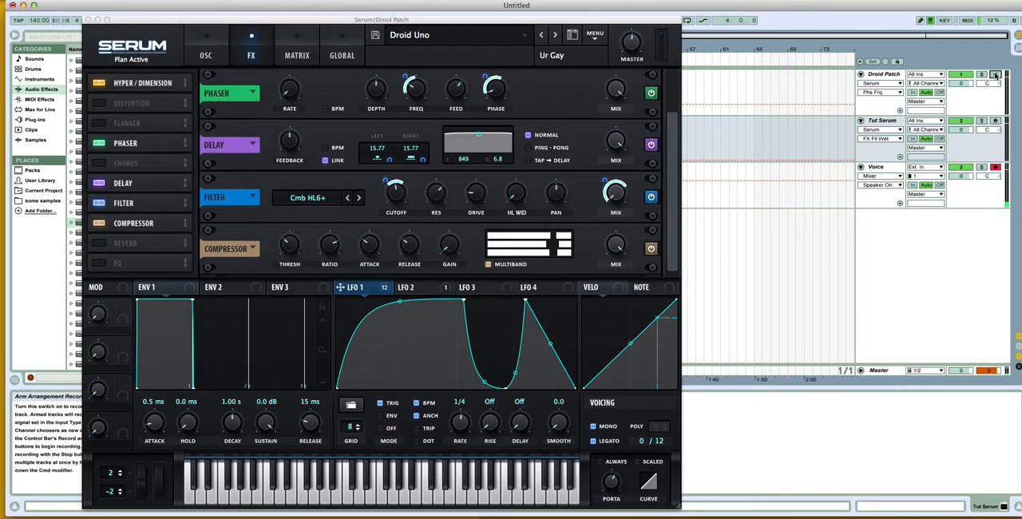
{"action": "left_click", "coordinate": [995, 75]}
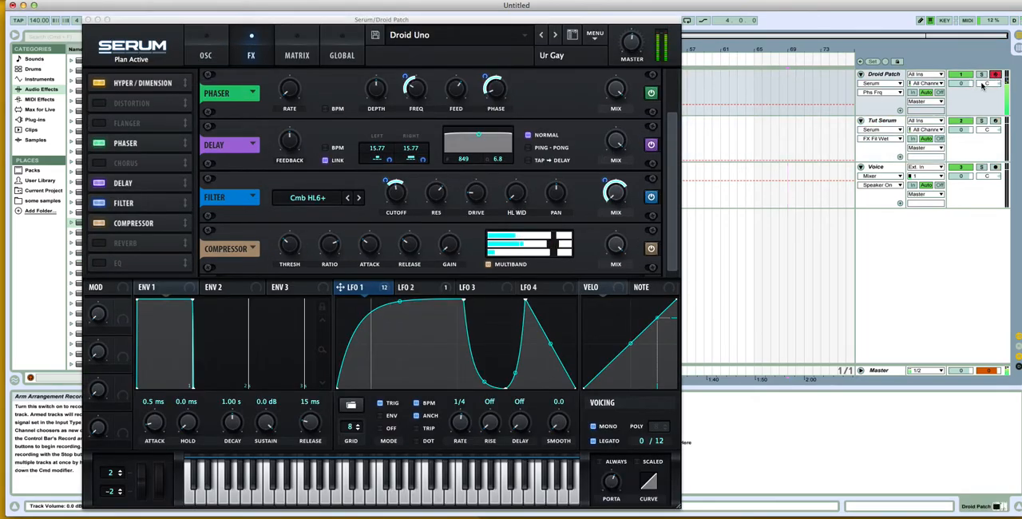
{"action": "left_click", "coordinate": [996, 168]}
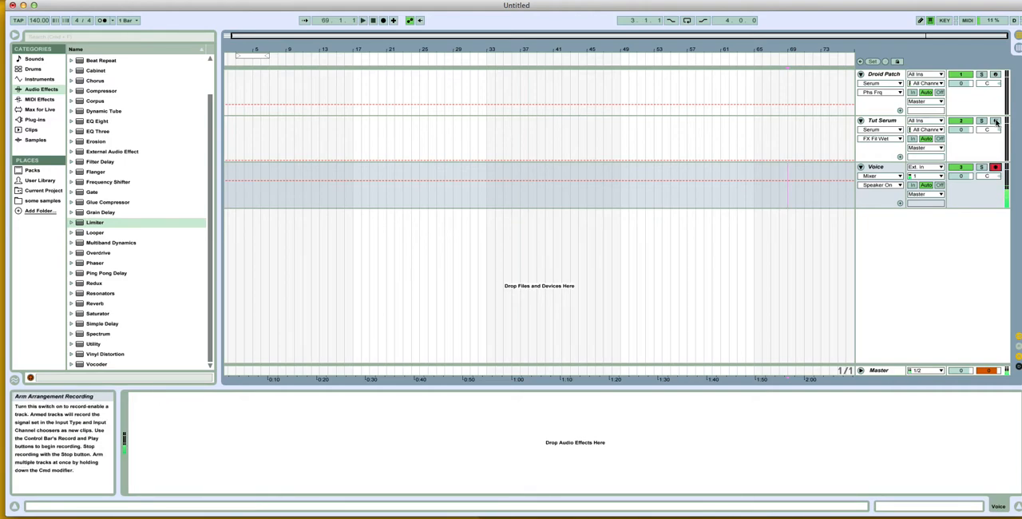
{"action": "left_click", "coordinate": [996, 122]}
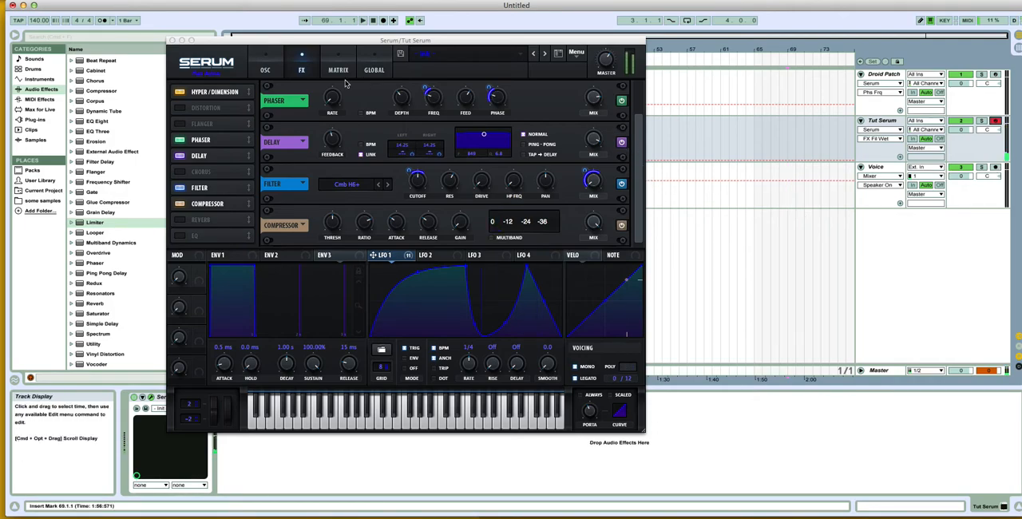
{"action": "left_click", "coordinate": [266, 66]}
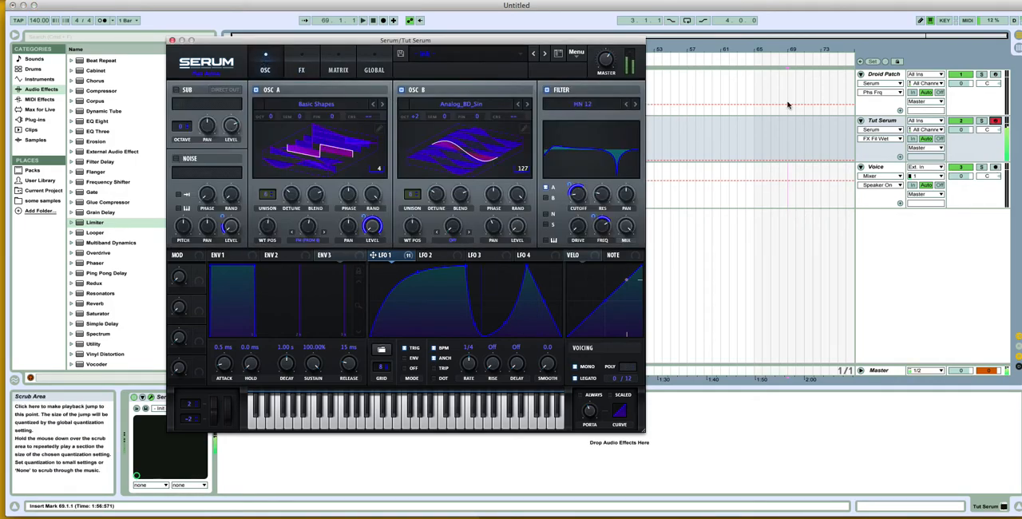
Step: Audition the Droid Patch while reviewing its effects, and rearm the Voice and Tut Serum tracks together
{"action": "left_click", "coordinate": [881, 74]}
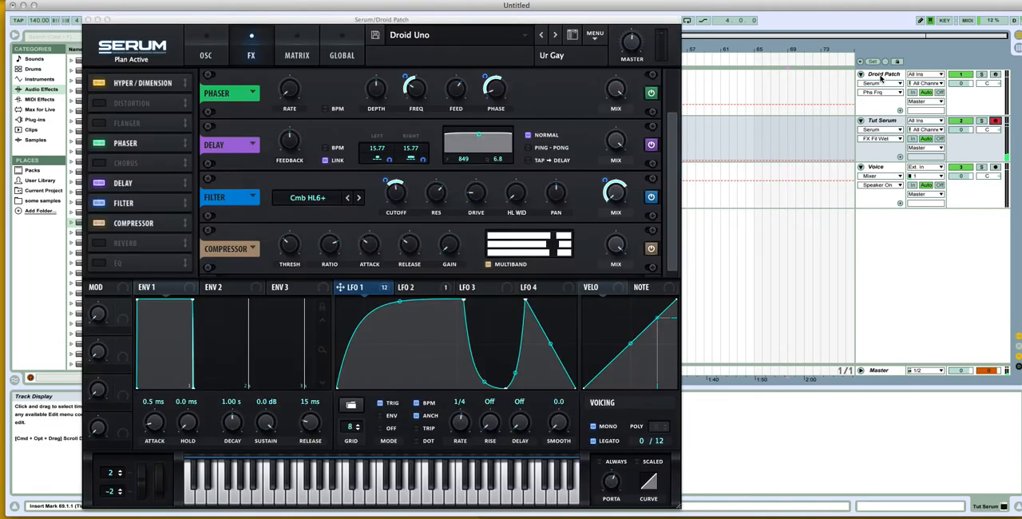
{"action": "left_click", "coordinate": [995, 74]}
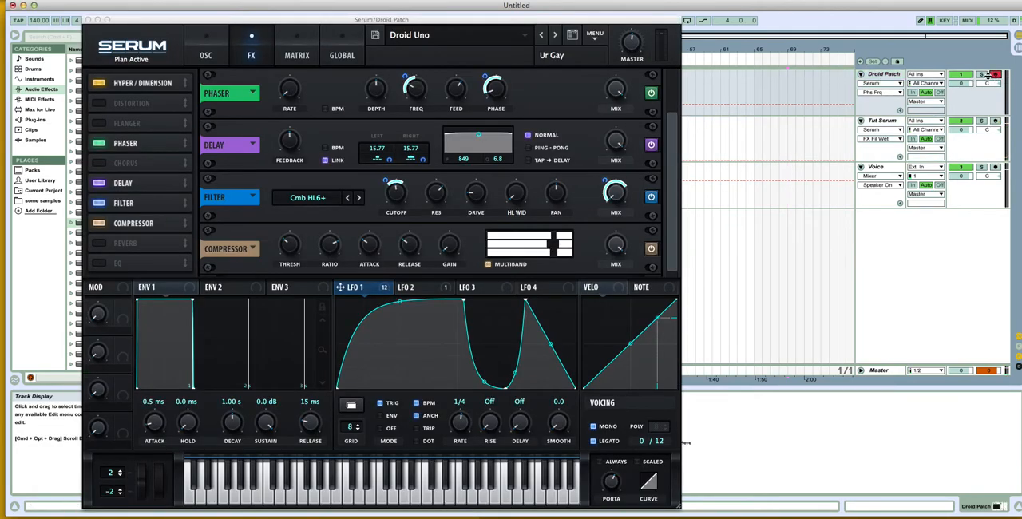
{"action": "left_click_drag", "start_coordinate": [673, 126], "coordinate": [675, 90]}
{"action": "left_click", "coordinate": [994, 121]}
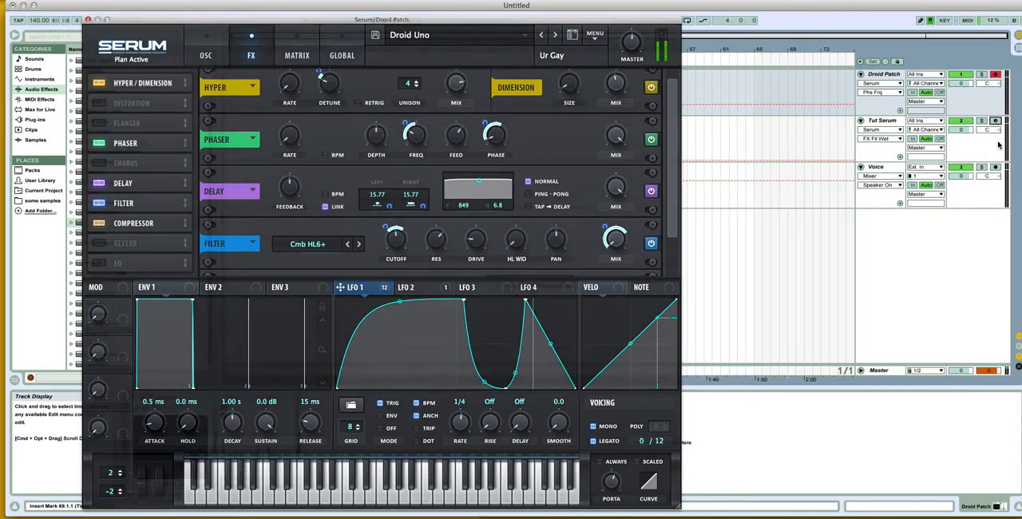
{"action": "left_click", "coordinate": [994, 168]}
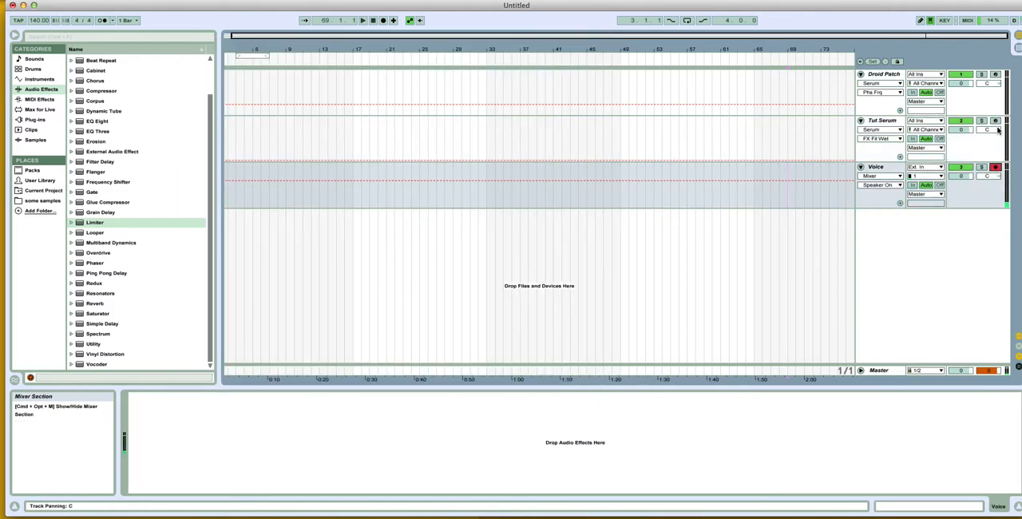
{"action": "left_click", "coordinate": [994, 121], "text": "super"}
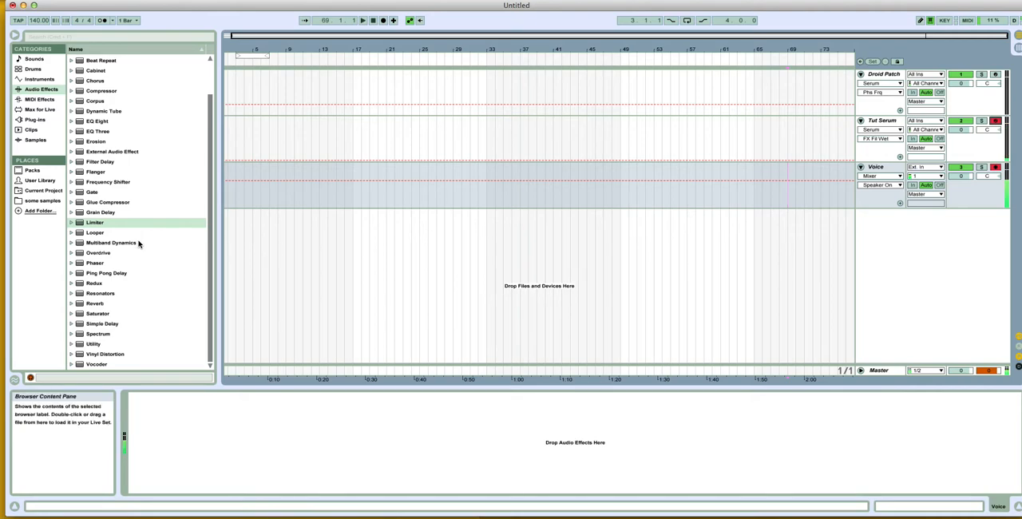
Step: Close the Droid Patch's Serum window, then show the macros and hide the devices of its Audio Effect Rack
{"action": "key", "text": "XF86AudioMute"}
{"action": "double_click", "coordinate": [883, 75]}
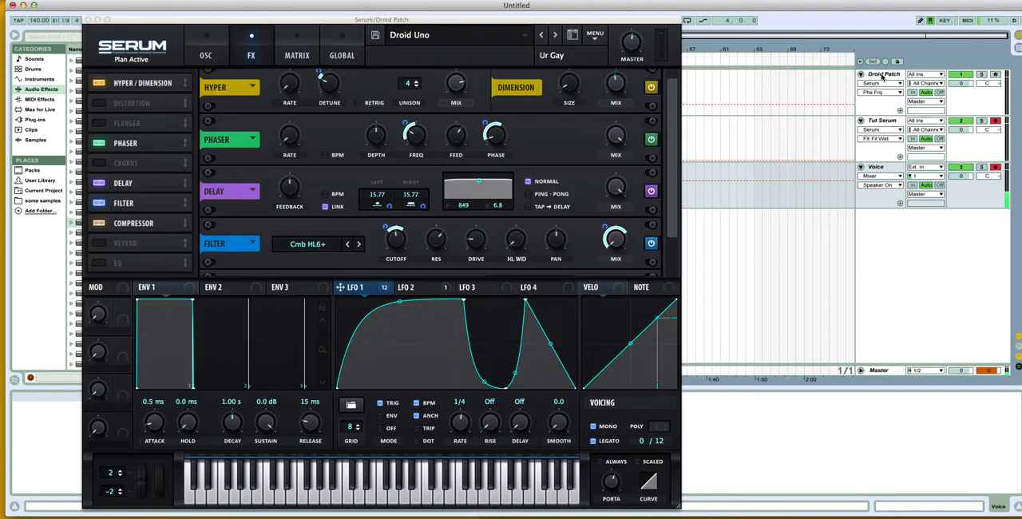
{"action": "left_click", "coordinate": [102, 25]}
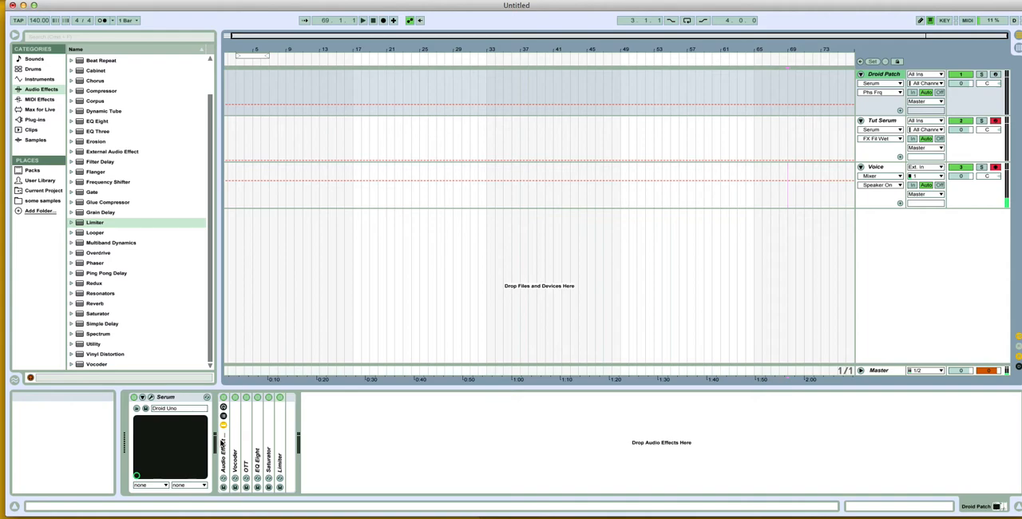
{"action": "left_click", "coordinate": [222, 424]}
{"action": "left_click", "coordinate": [224, 408]}
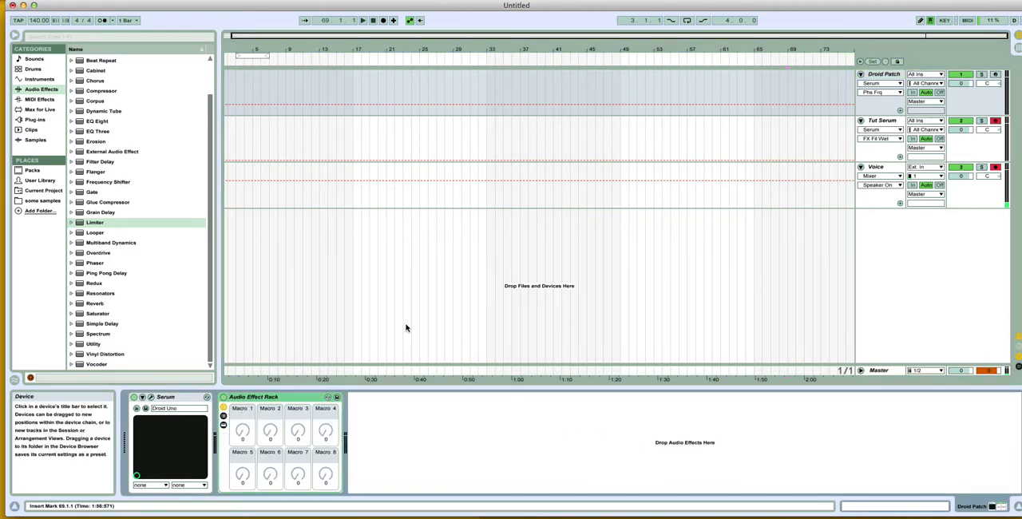
Step: Copy the Droid Patch's Audio Effect Rack onto the Tut Serum track after Serum and move the Serum window aside
{"action": "left_click", "coordinate": [887, 174]}
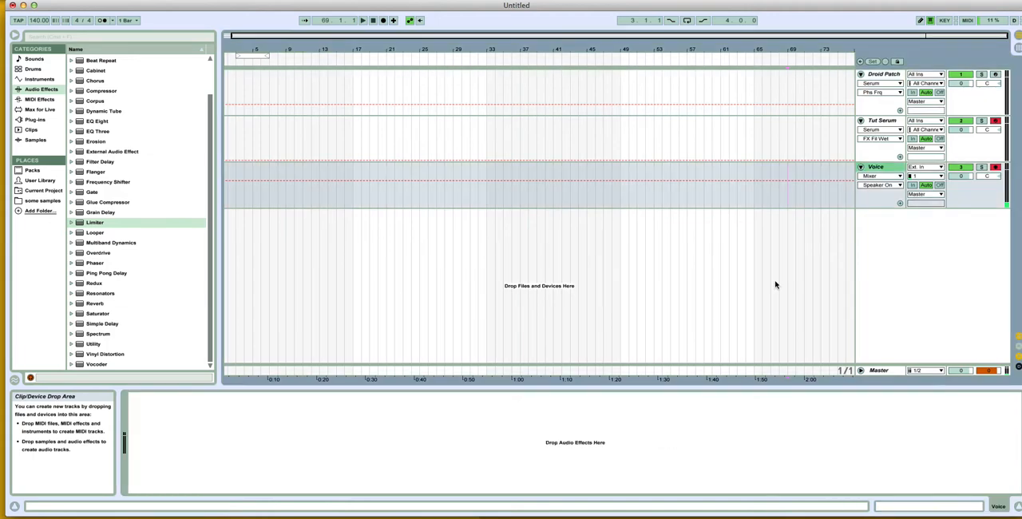
{"action": "left_click", "coordinate": [882, 128]}
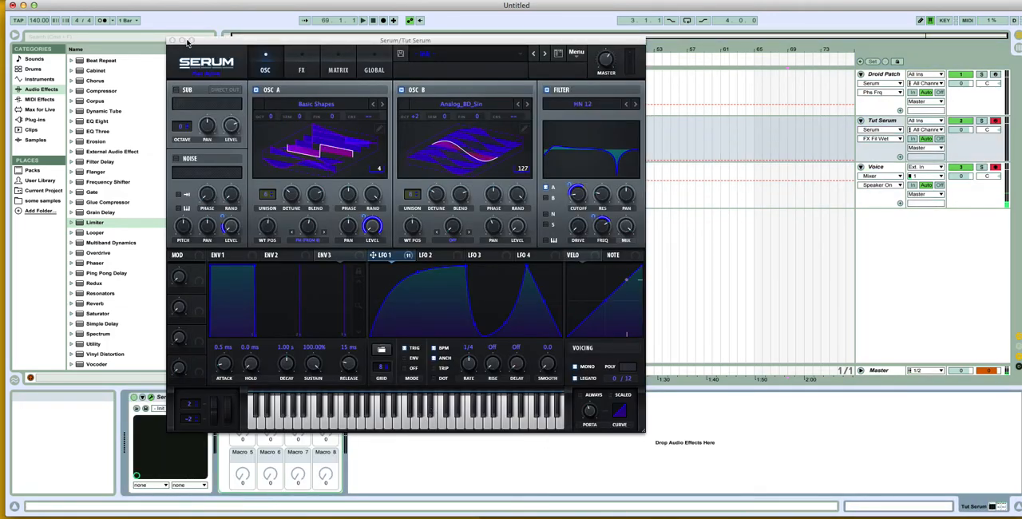
{"action": "left_click_drag", "start_coordinate": [218, 44], "coordinate": [633, 74]}
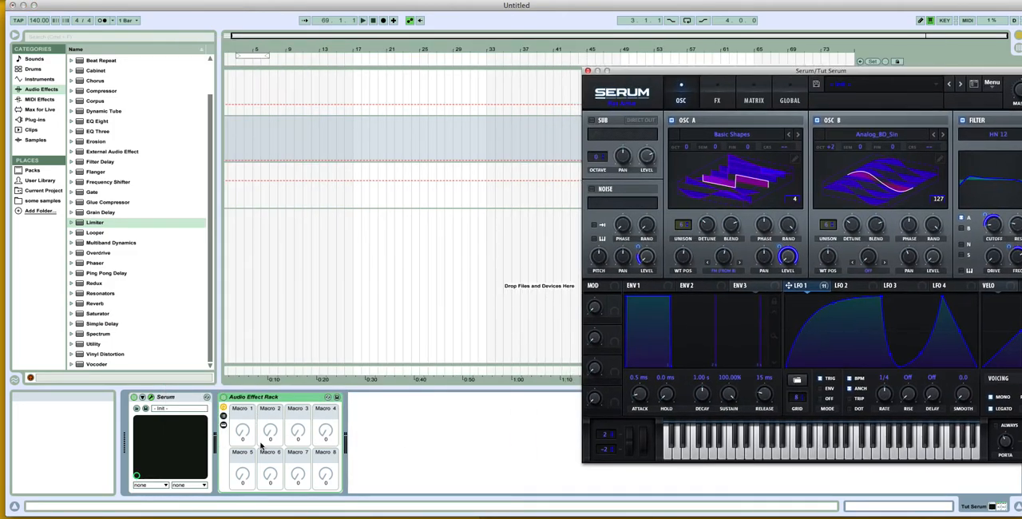
Step: Show the devices inside Tut Serum's Audio Effect Rack, unfold the Vocoder and keep the Serum window clear of them
{"action": "left_click", "coordinate": [223, 424]}
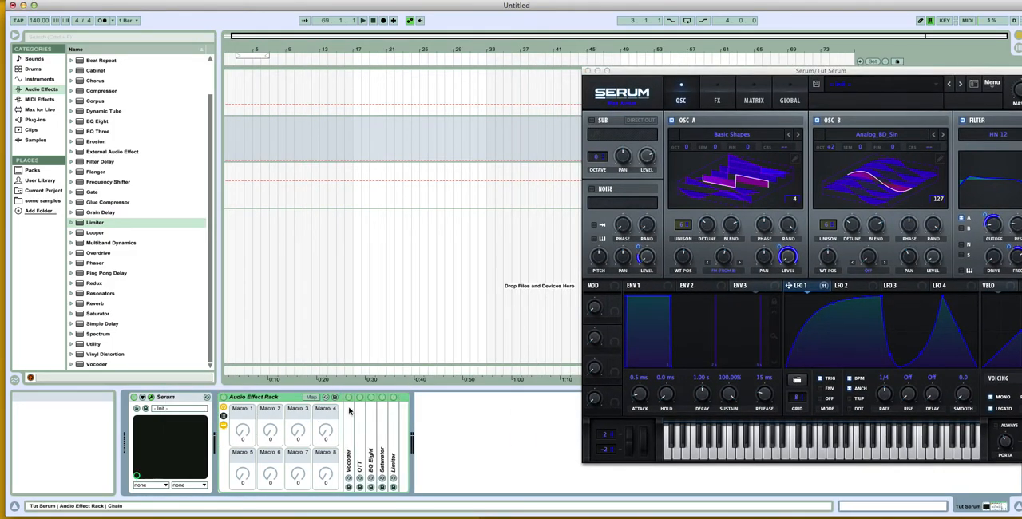
{"action": "double_click", "coordinate": [350, 418]}
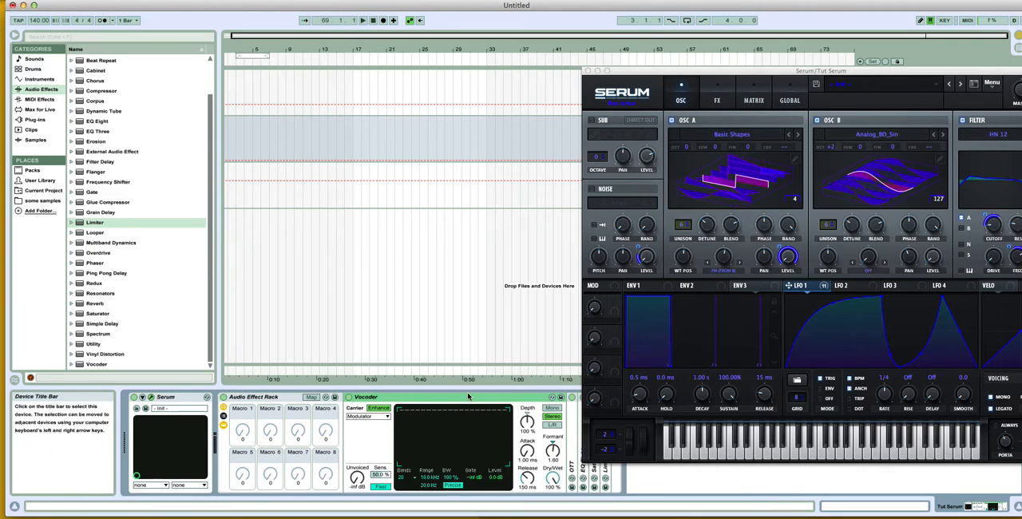
{"action": "left_click_drag", "start_coordinate": [632, 65], "coordinate": [834, 75]}
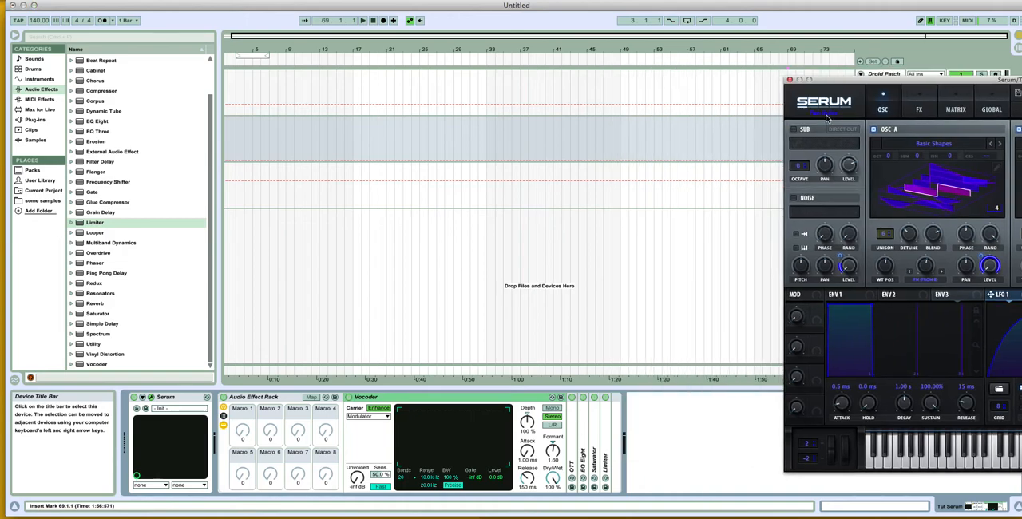
Step: Turn off the OTT, EQ Eight, Saturator and Limiter in Tut Serum's Audio Effect Rack, leaving the Vocoder on
{"action": "left_click", "coordinate": [572, 398]}
{"action": "left_click", "coordinate": [583, 398]}
{"action": "left_click", "coordinate": [594, 397]}
{"action": "left_click", "coordinate": [582, 397]}
{"action": "left_click", "coordinate": [605, 397]}
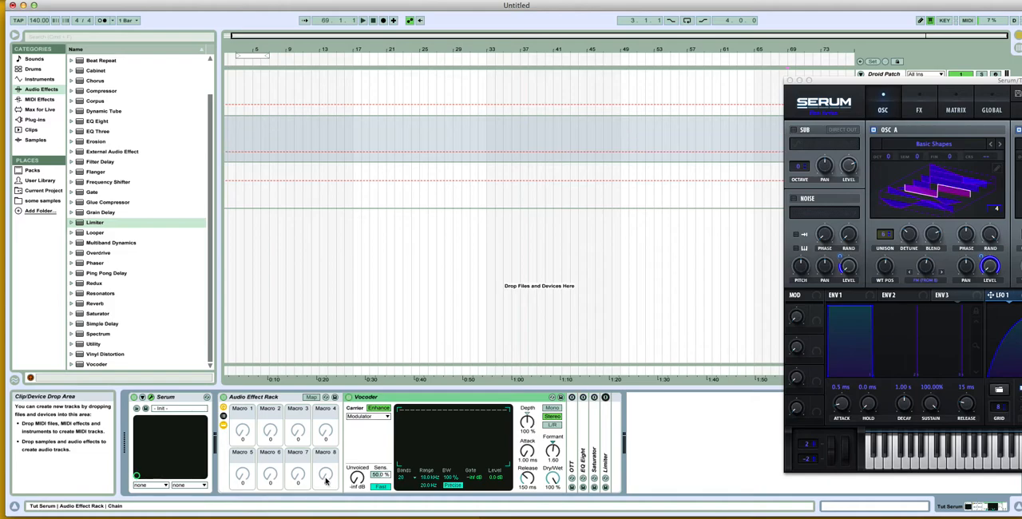
Step: Check the Vocoder's Modulator carrier and frequency range in Tut Serum's rack, and set its release to 92.4 ms
{"action": "left_click", "coordinate": [374, 416]}
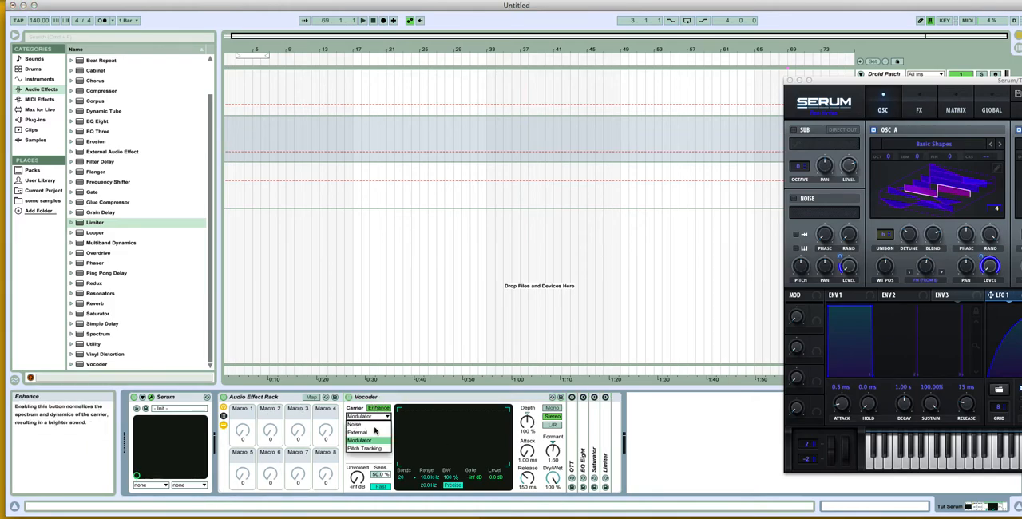
{"action": "left_click", "coordinate": [441, 403]}
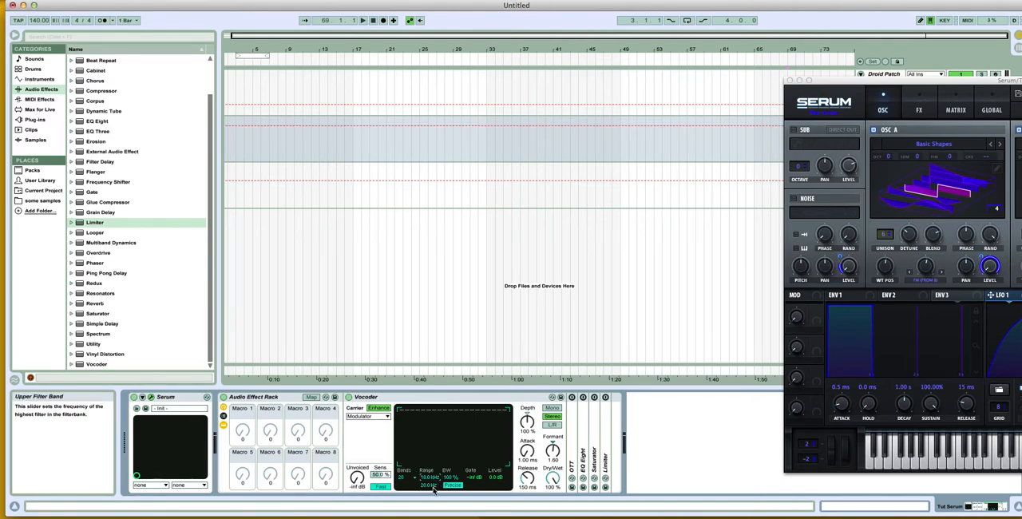
{"action": "left_click", "coordinate": [431, 486]}
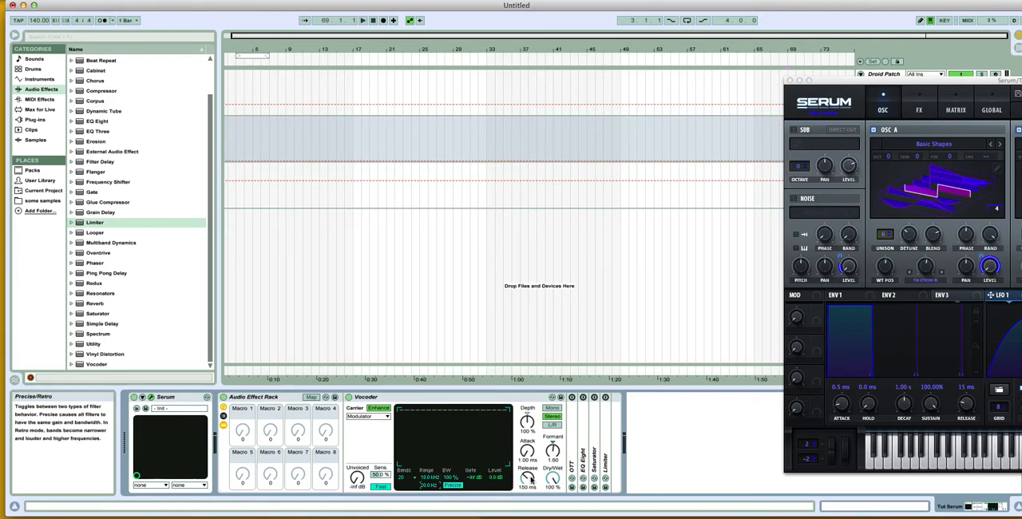
{"action": "left_click_drag", "start_coordinate": [528, 479], "coordinate": [528, 489]}
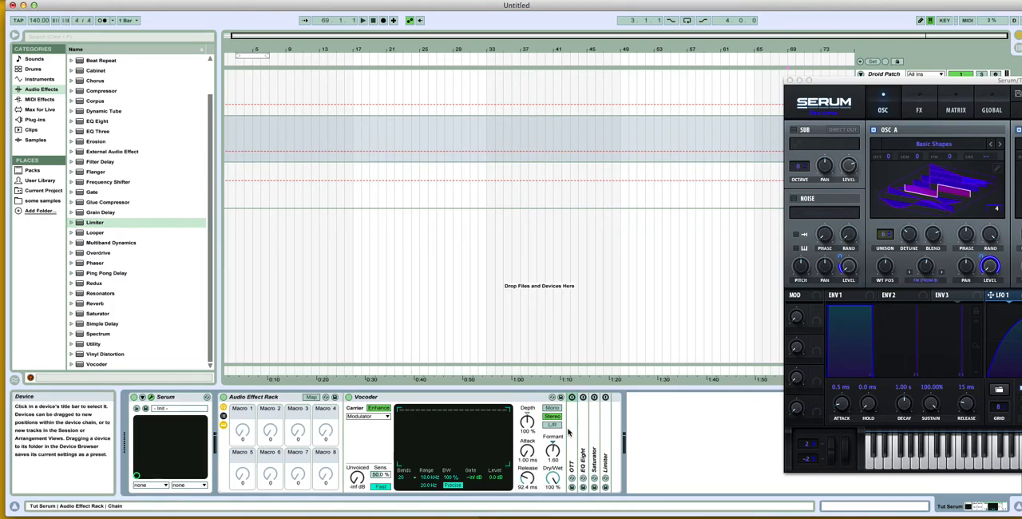
Step: Unfold the OTT and EQ Eight in Tut Serum's rack and switch both back on, keeping the Serum window clear of them
{"action": "double_click", "coordinate": [574, 398]}
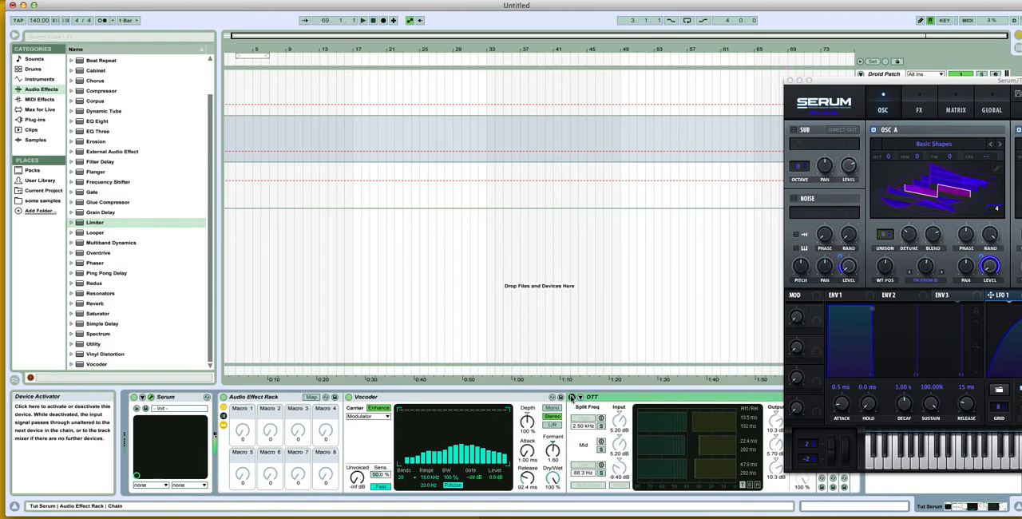
{"action": "left_click", "coordinate": [574, 397]}
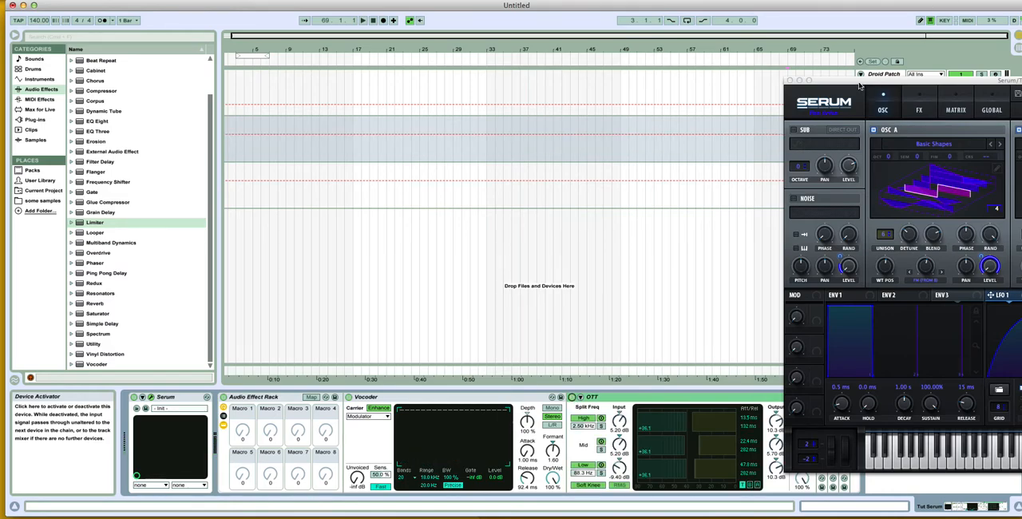
{"action": "left_click_drag", "start_coordinate": [854, 83], "coordinate": [998, 95]}
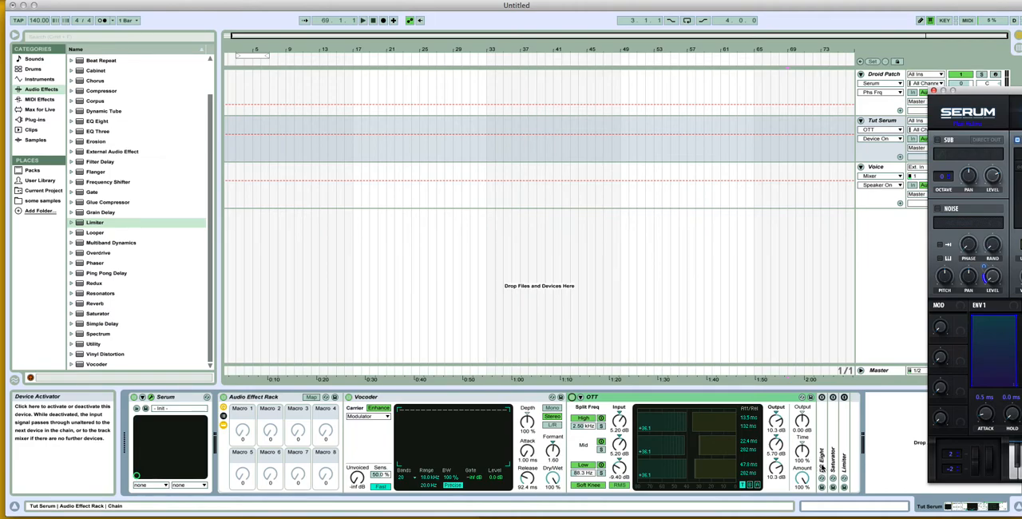
{"action": "double_click", "coordinate": [823, 421]}
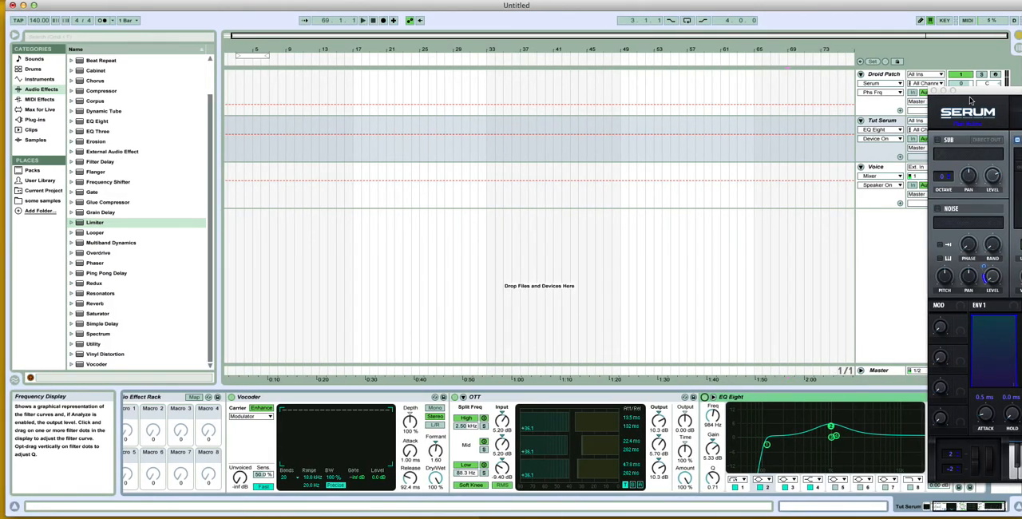
{"action": "left_click_drag", "start_coordinate": [968, 92], "coordinate": [1021, 207]}
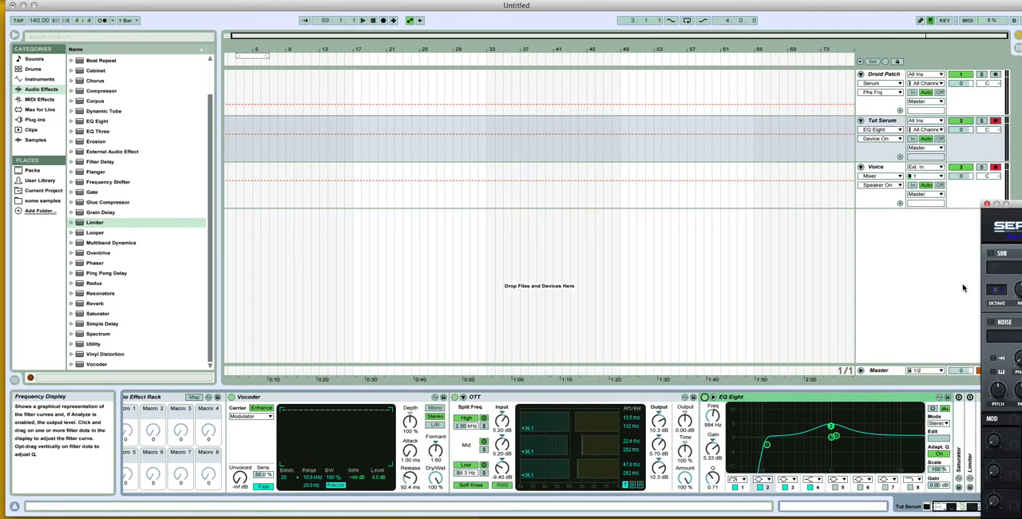
Step: Unfold the Saturator and Limiter, switch both back on and close Tut Serum's Serum window
{"action": "double_click", "coordinate": [958, 441]}
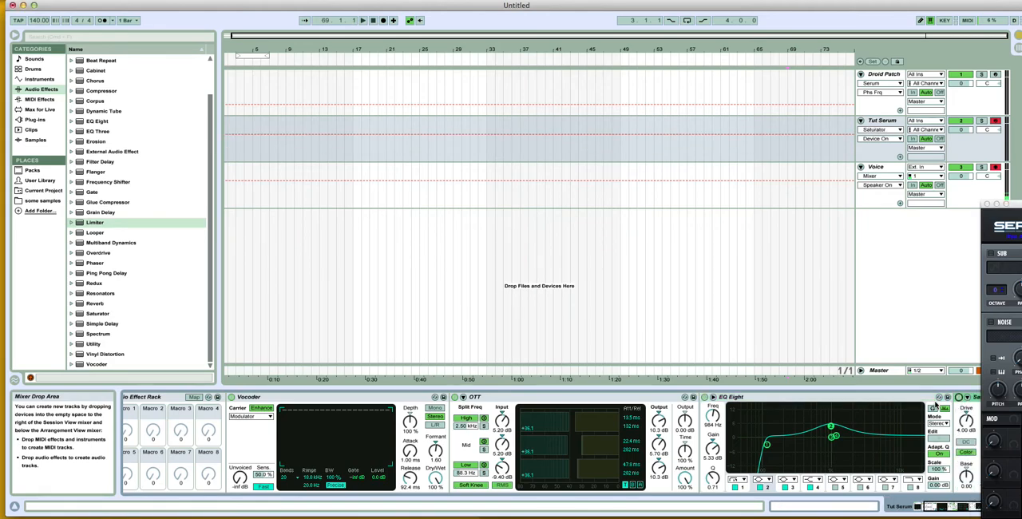
{"action": "left_click", "coordinate": [964, 412]}
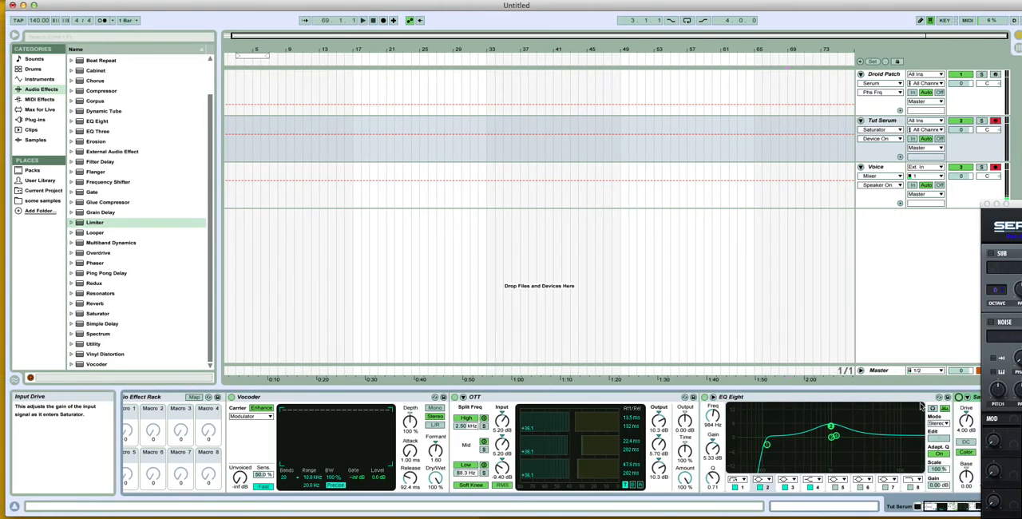
{"action": "left_click", "coordinate": [967, 508]}
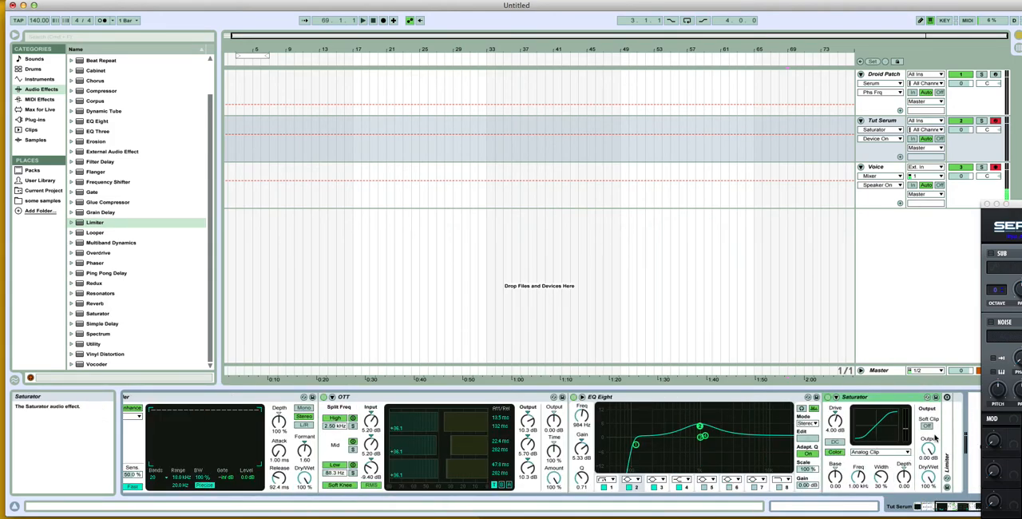
{"action": "left_click_drag", "start_coordinate": [949, 432], "coordinate": [950, 432]}
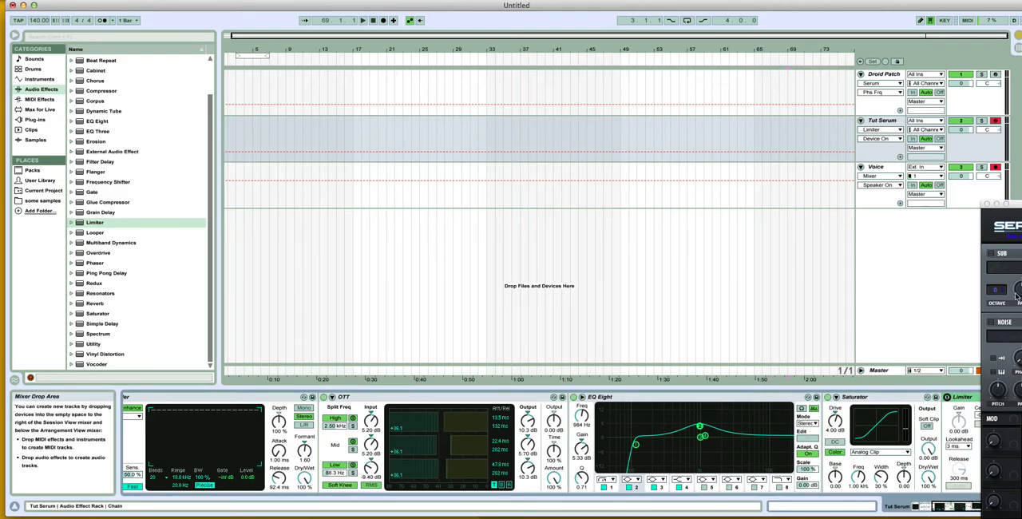
{"action": "left_click_drag", "start_coordinate": [999, 206], "coordinate": [442, 198]}
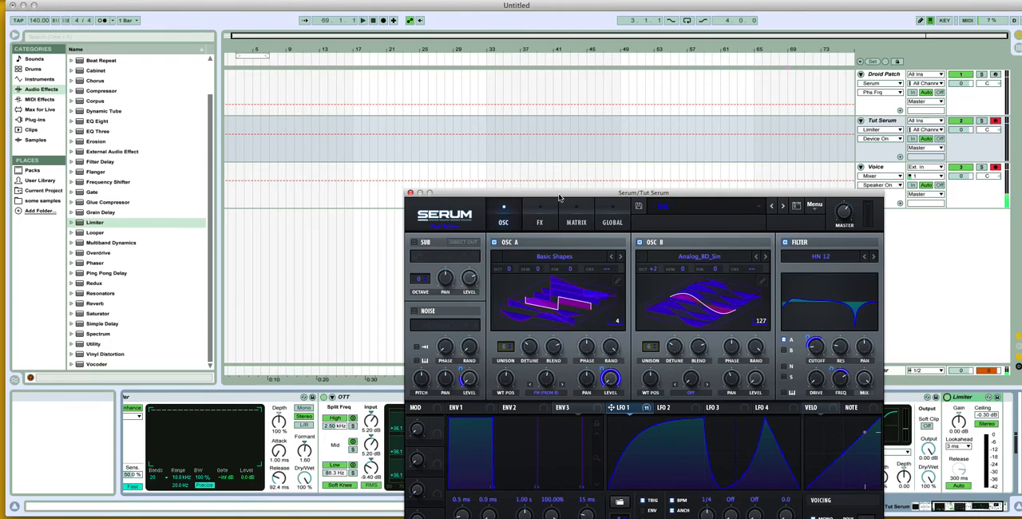
{"action": "left_click", "coordinate": [410, 193]}
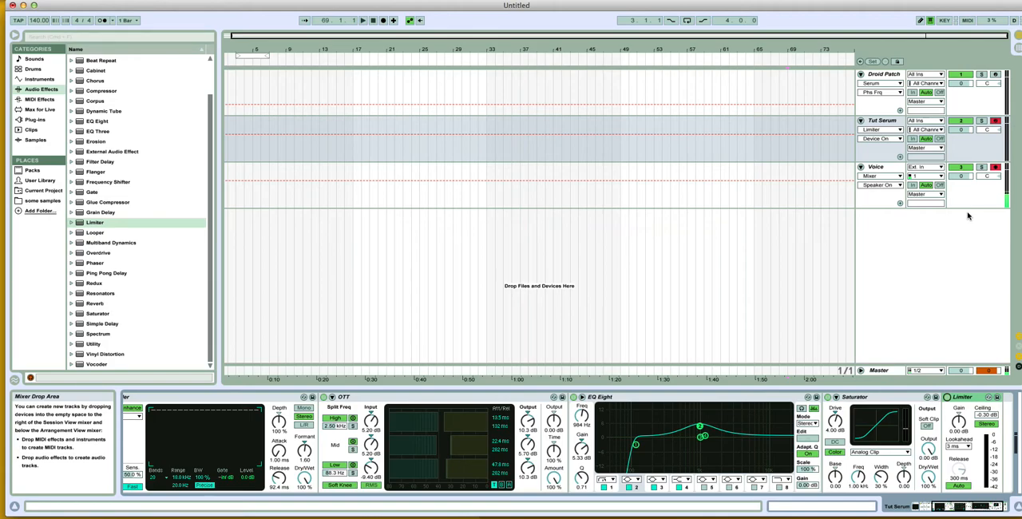
Step: Turn up the system volume, play notes to audition Tut Serum with its full effect rack, and mute the sound
{"action": "key", "text": "XF86AudioRaiseVolume"}
{"action": "key", "text": "a"}
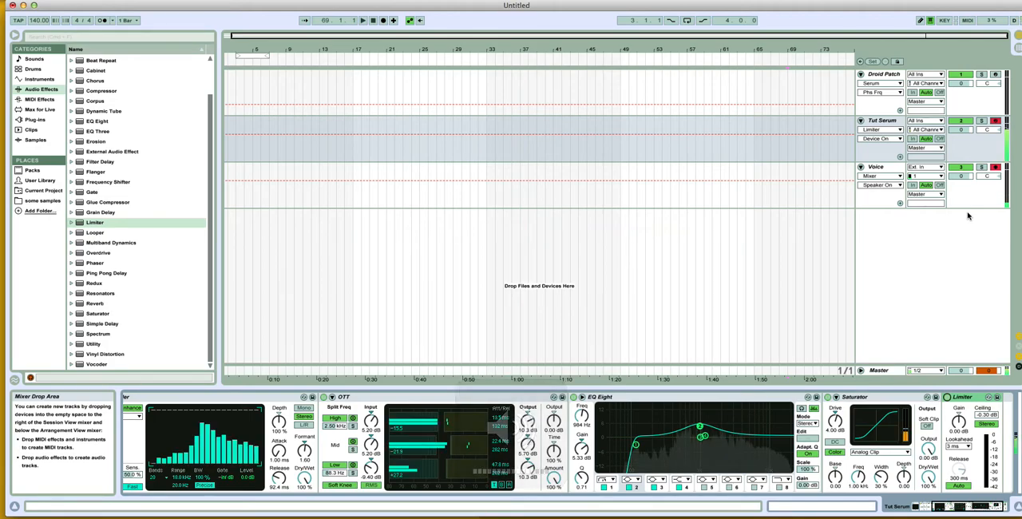
{"action": "key", "text": "z"}
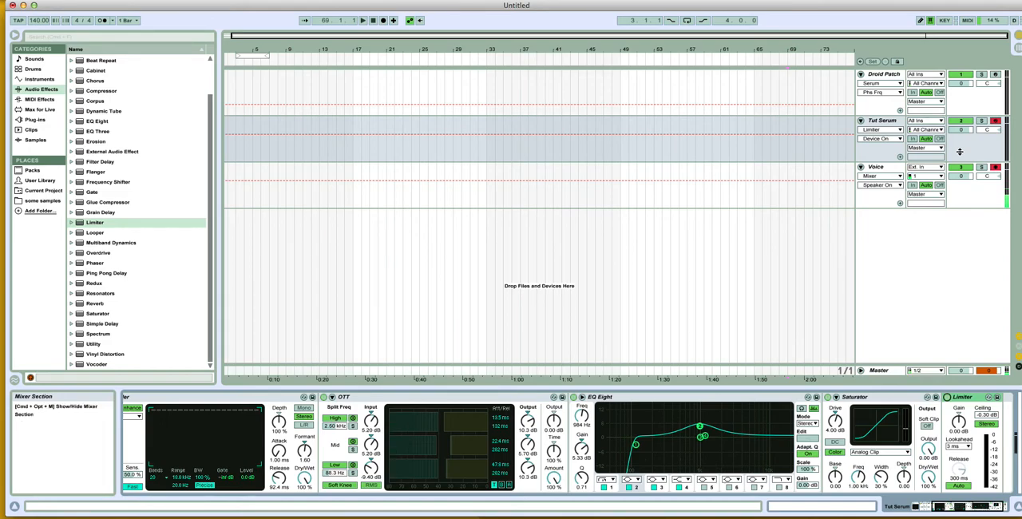
{"action": "key", "text": "XF86AudioMute"}
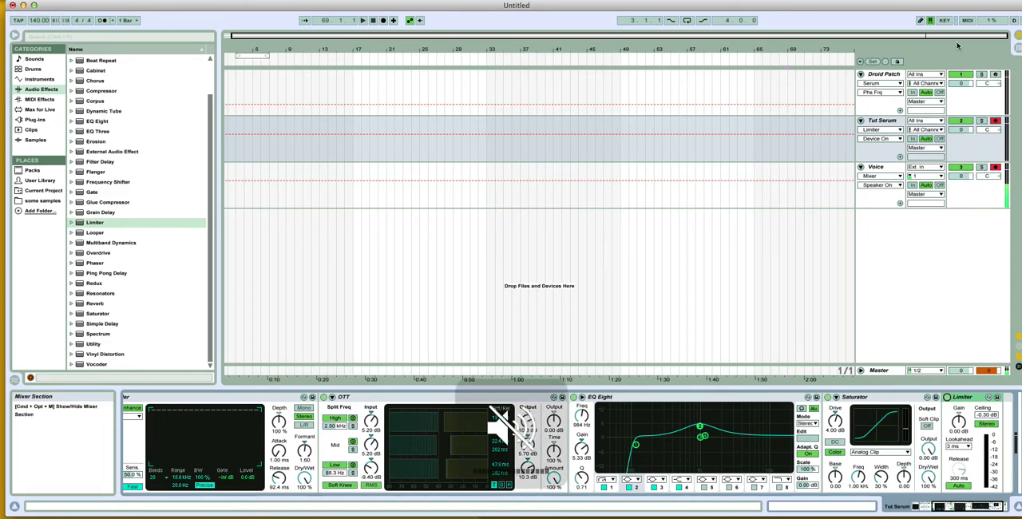
Step: Open the Droid Patch's Serum window and review the LFO 1 and LFO 2 shapes and rates
{"action": "left_click", "coordinate": [897, 75]}
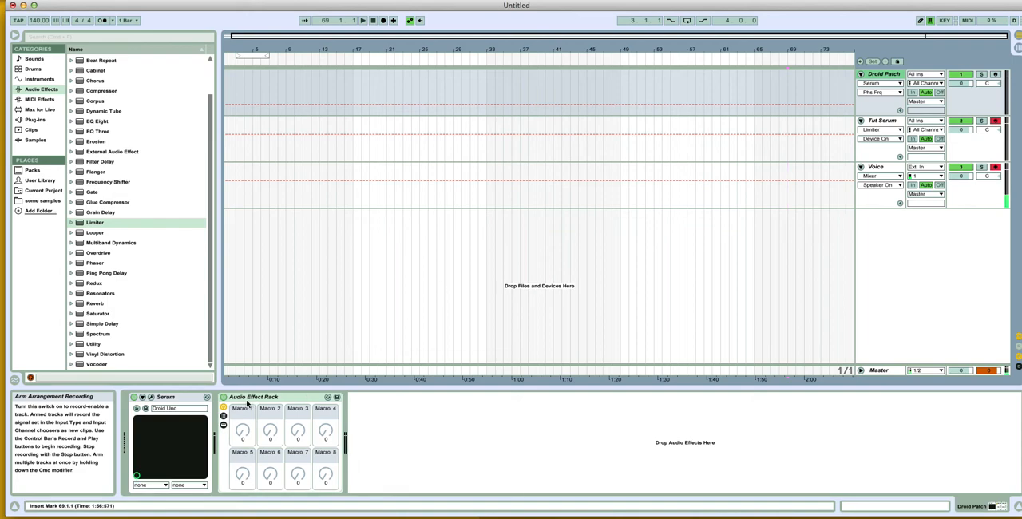
{"action": "left_click", "coordinate": [150, 396]}
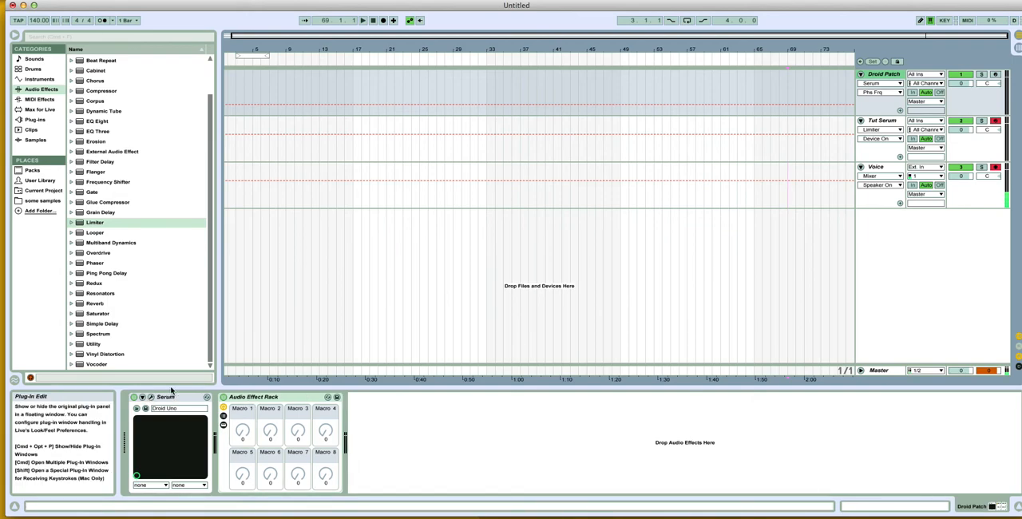
{"action": "left_click", "coordinate": [422, 281]}
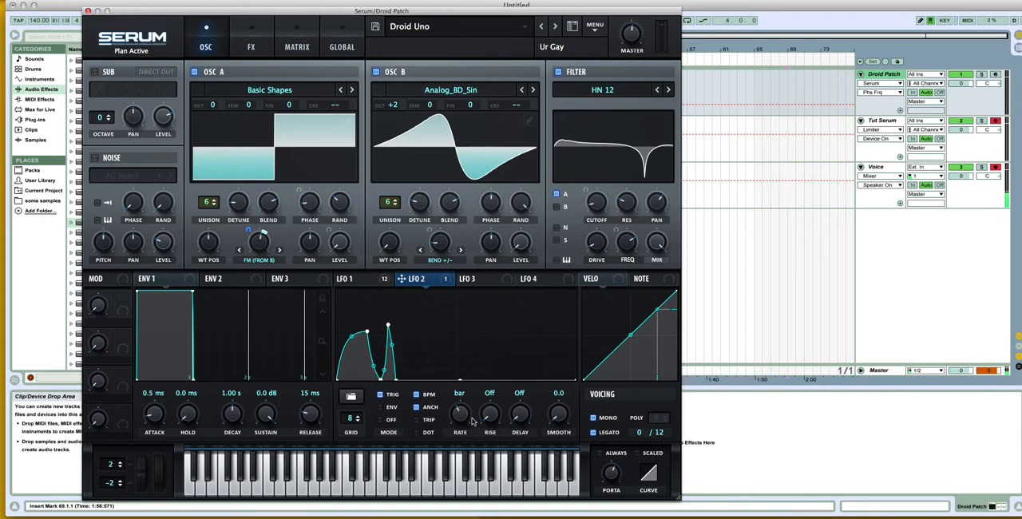
{"action": "left_click", "coordinate": [372, 281]}
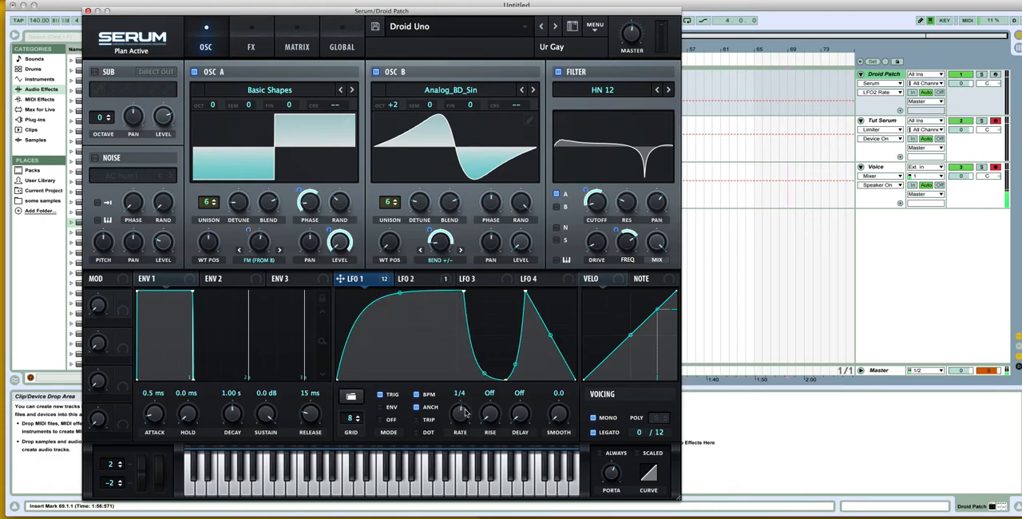
{"action": "left_click", "coordinate": [411, 280]}
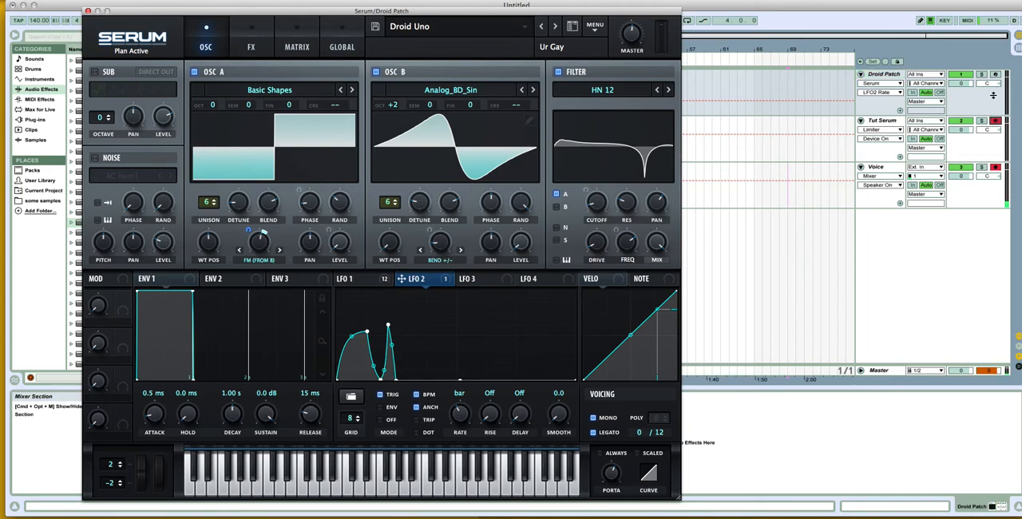
Step: Arm the Droid Patch track instead of Tut Serum and audition the original patch, adjusting the system volume
{"action": "left_click", "coordinate": [995, 74]}
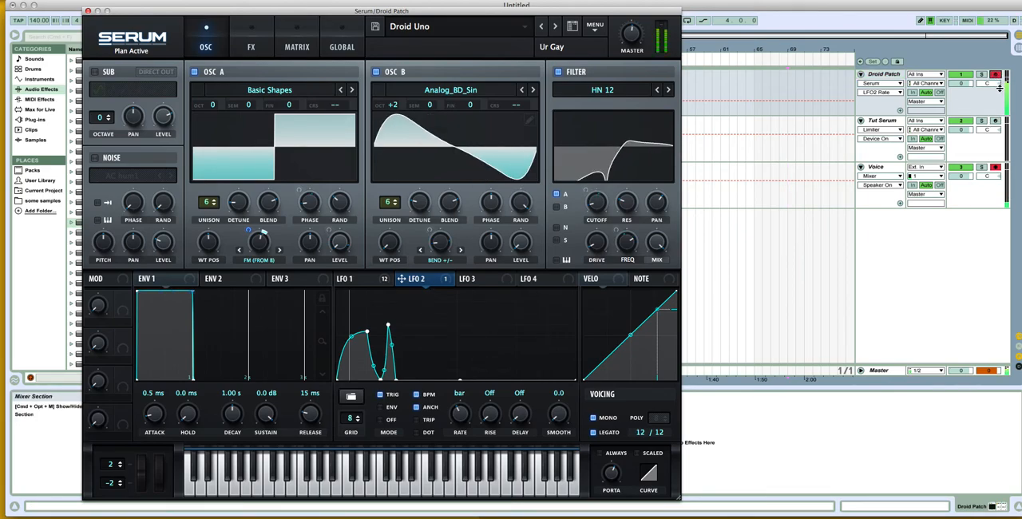
{"action": "key", "text": "XF86AudioRaiseVolume"}
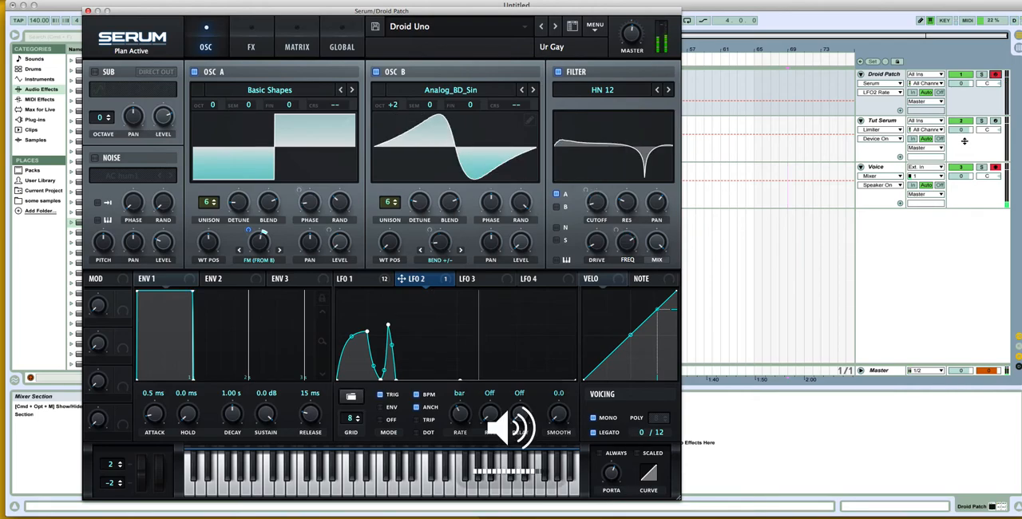
{"action": "key", "text": "XF86AudioLowerVolume"}
{"action": "key", "text": "XF86AudioLowerVolume"}
{"action": "key", "text": "XF86AudioLowerVolume"}
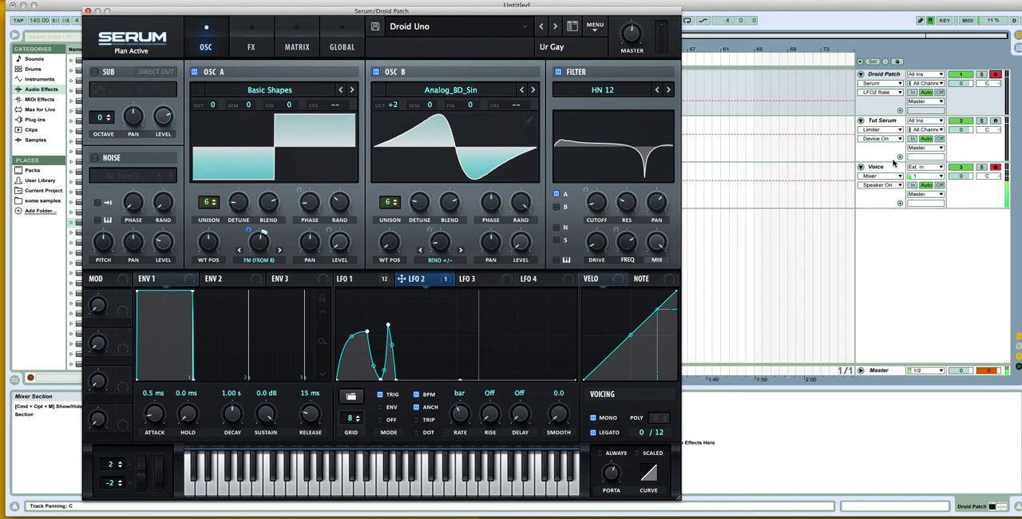
Step: Reopen Tut Serum's Serum window, set OSC B's warp mode to Bend +/- and modulate the warp amount with LFO 1
{"action": "left_click", "coordinate": [880, 136]}
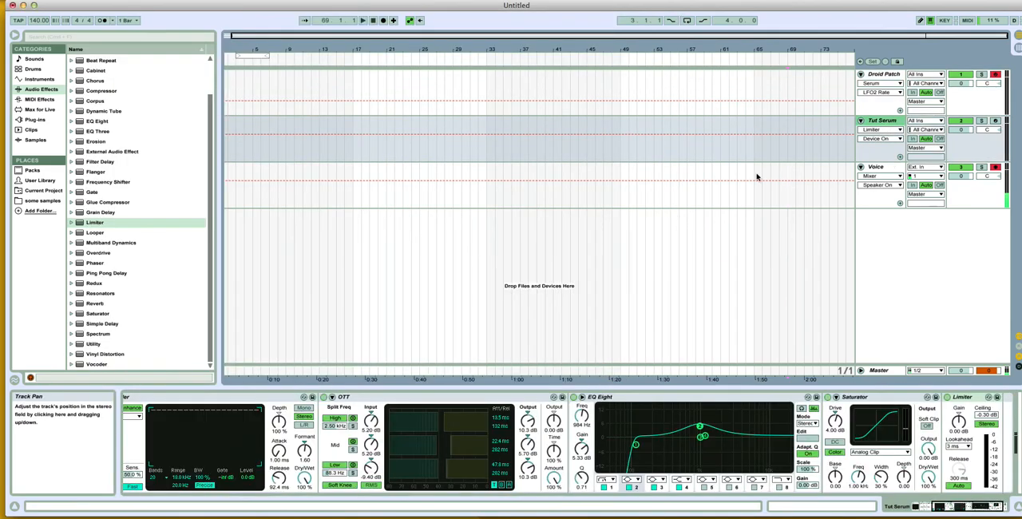
{"action": "left_click_drag", "start_coordinate": [976, 507], "coordinate": [771, 491]}
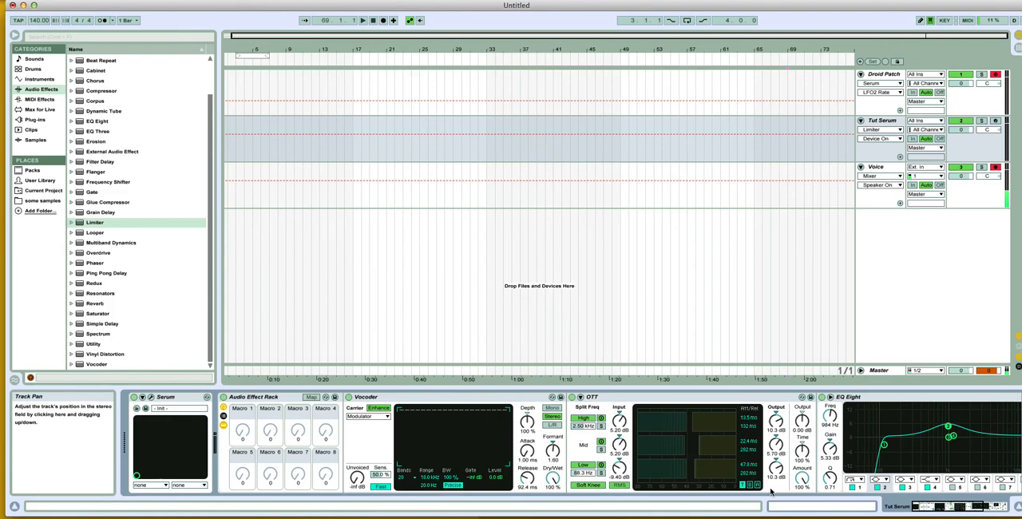
{"action": "left_click", "coordinate": [152, 397]}
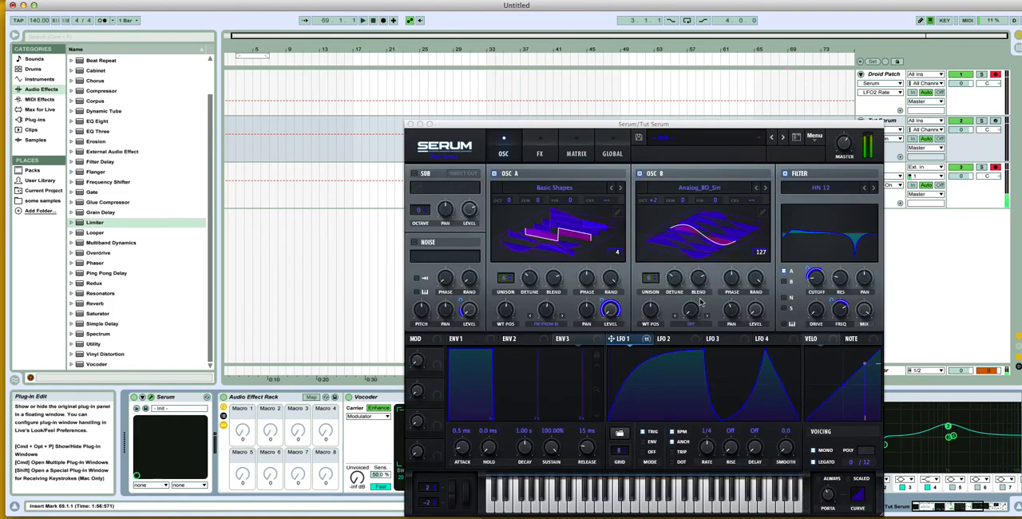
{"action": "left_click", "coordinate": [672, 324]}
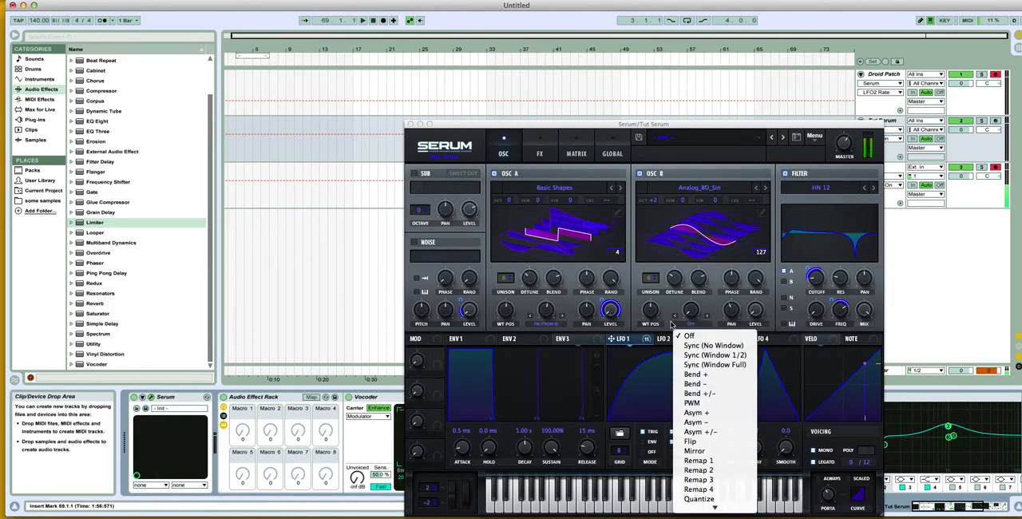
{"action": "left_click", "coordinate": [727, 394]}
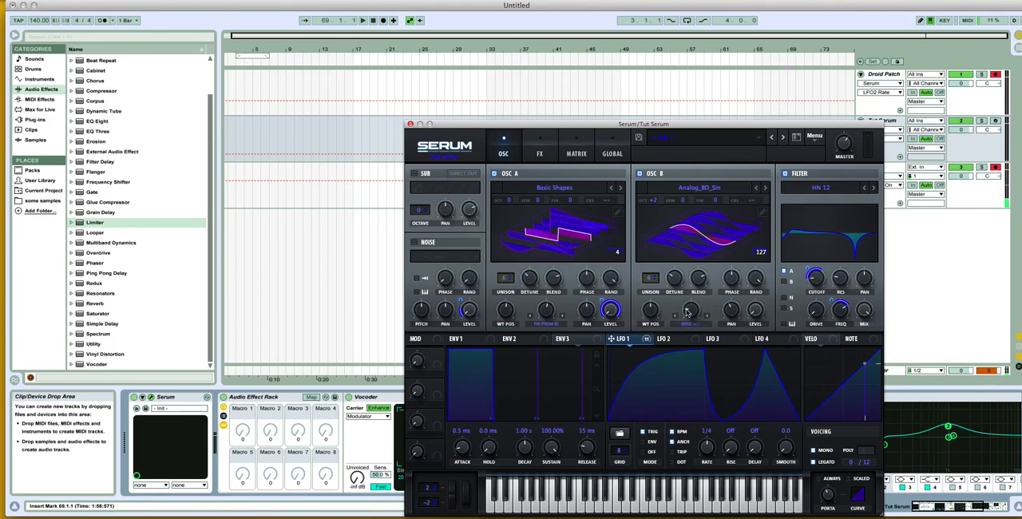
{"action": "left_click_drag", "start_coordinate": [686, 311], "coordinate": [687, 319]}
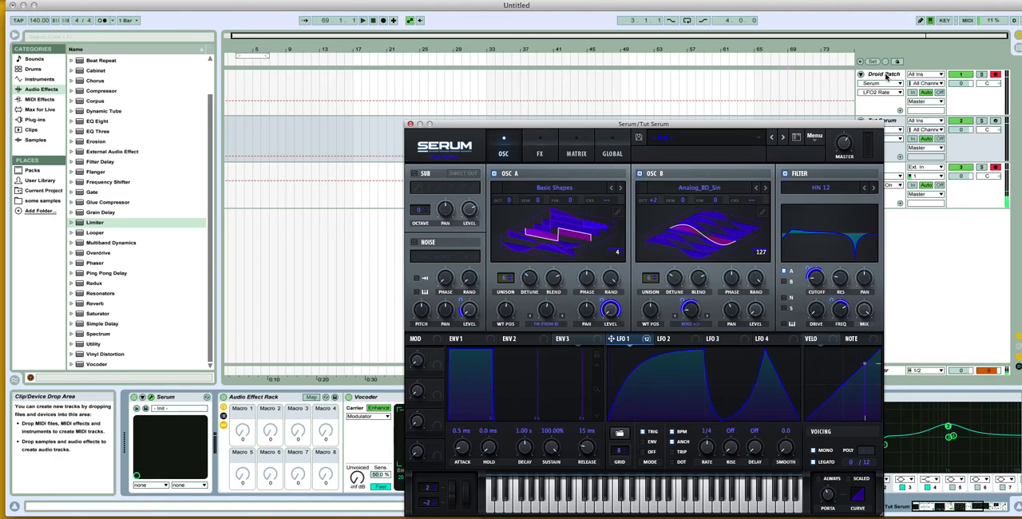
Step: Compare Tut Serum with the Droid Patch, review Tut Serum's Serum effects and close its Serum window
{"action": "left_click", "coordinate": [886, 76]}
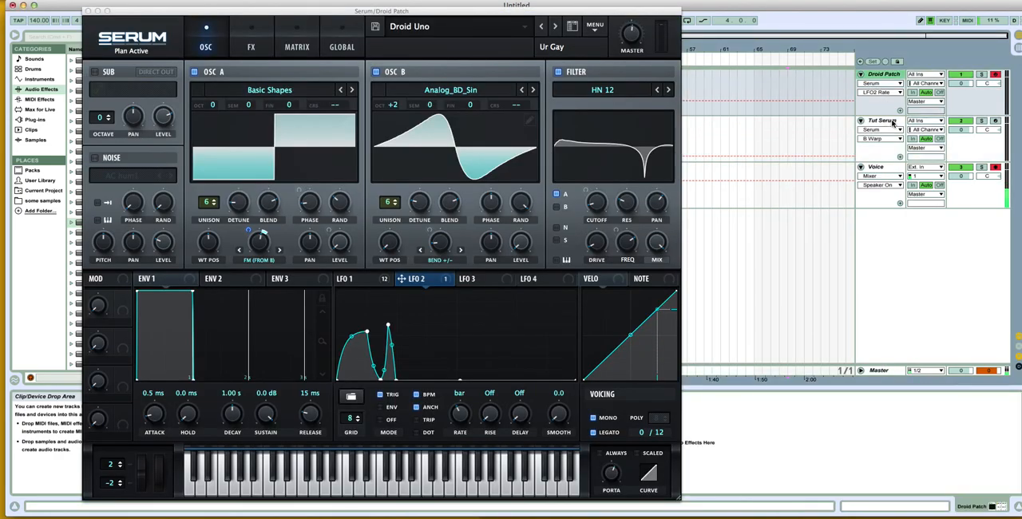
{"action": "left_click", "coordinate": [886, 121]}
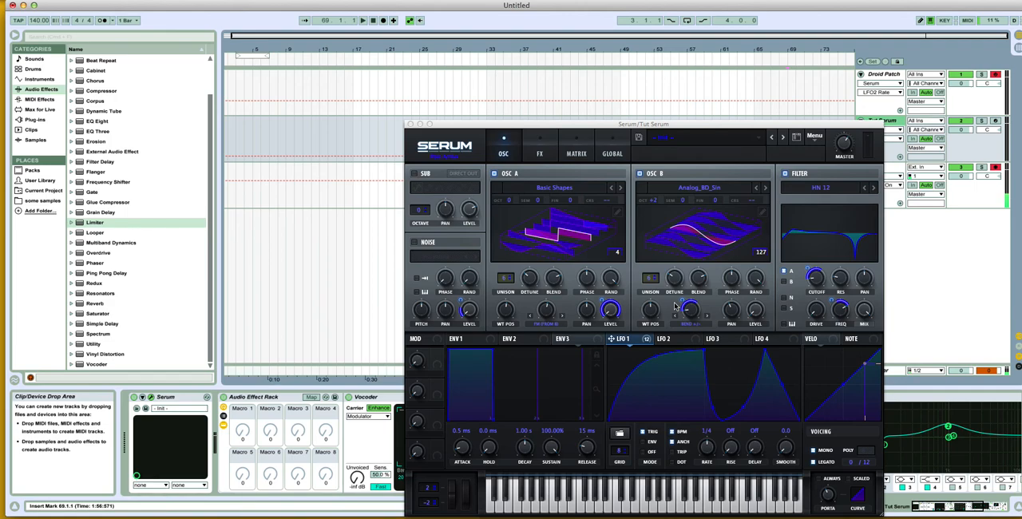
{"action": "left_click", "coordinate": [549, 145]}
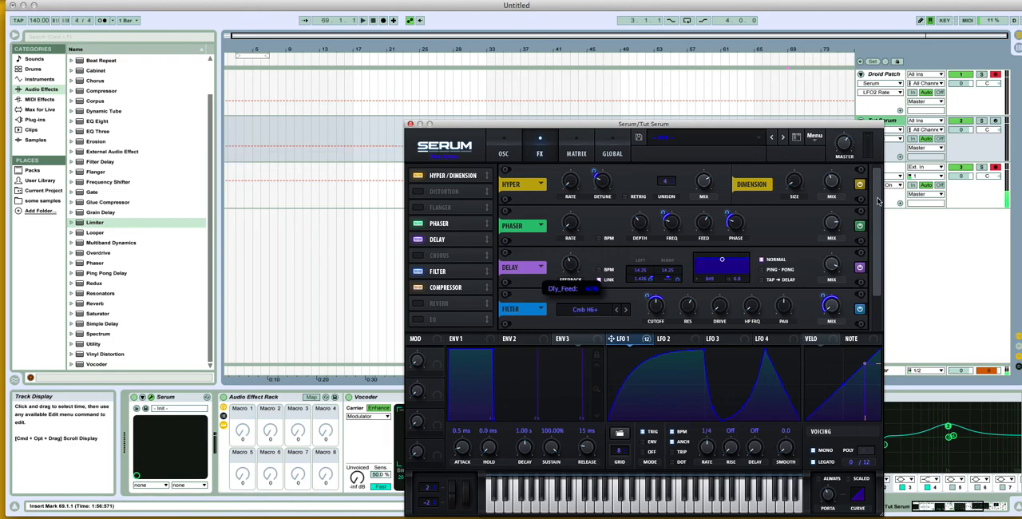
{"action": "scroll", "coordinate": [876, 212], "scroll_direction": "down", "scroll_amount": 1}
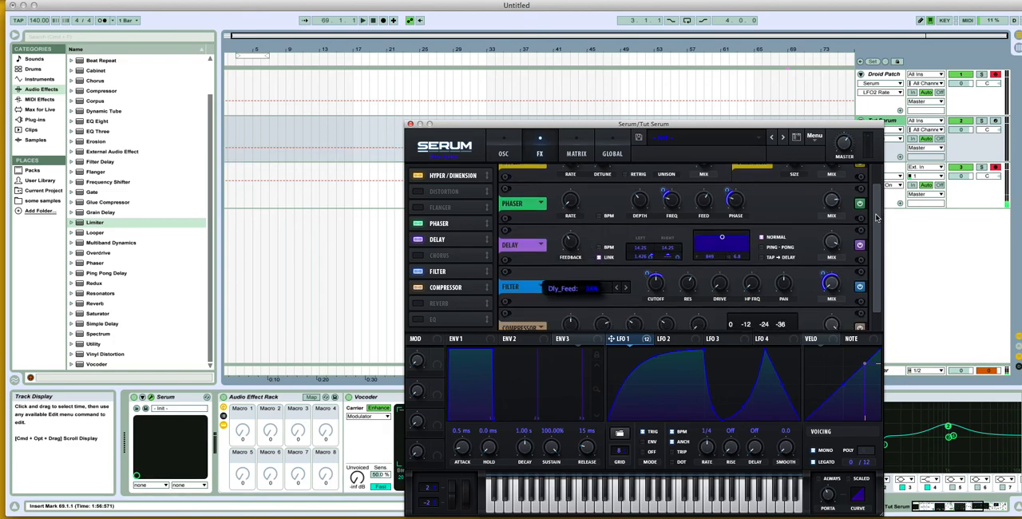
{"action": "left_click", "coordinate": [504, 156]}
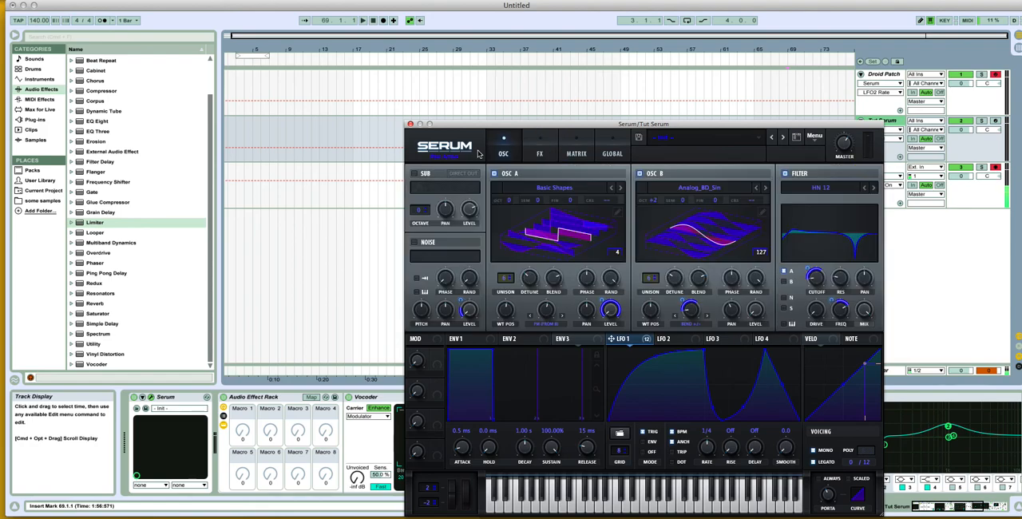
{"action": "left_click", "coordinate": [410, 125]}
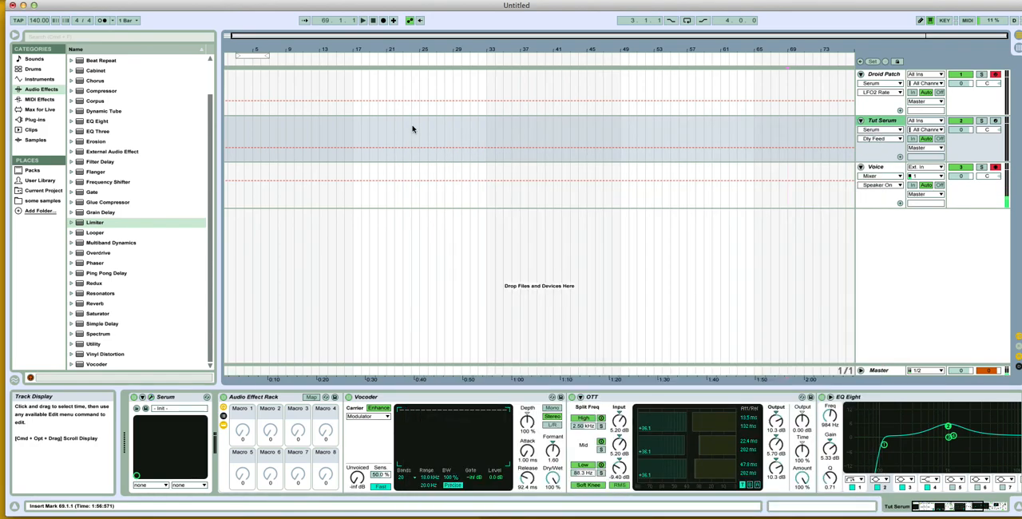